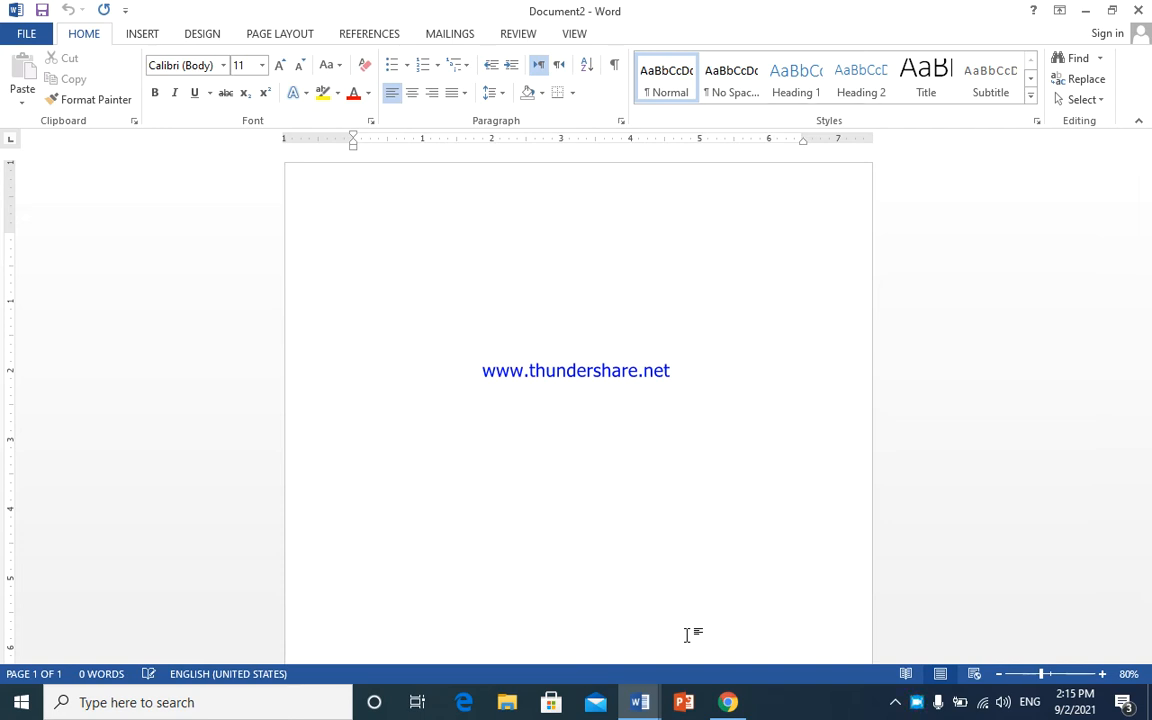
# - Switch from the Insert tab to Page Layout and open the paper Size list
pyautogui.click(137, 32)
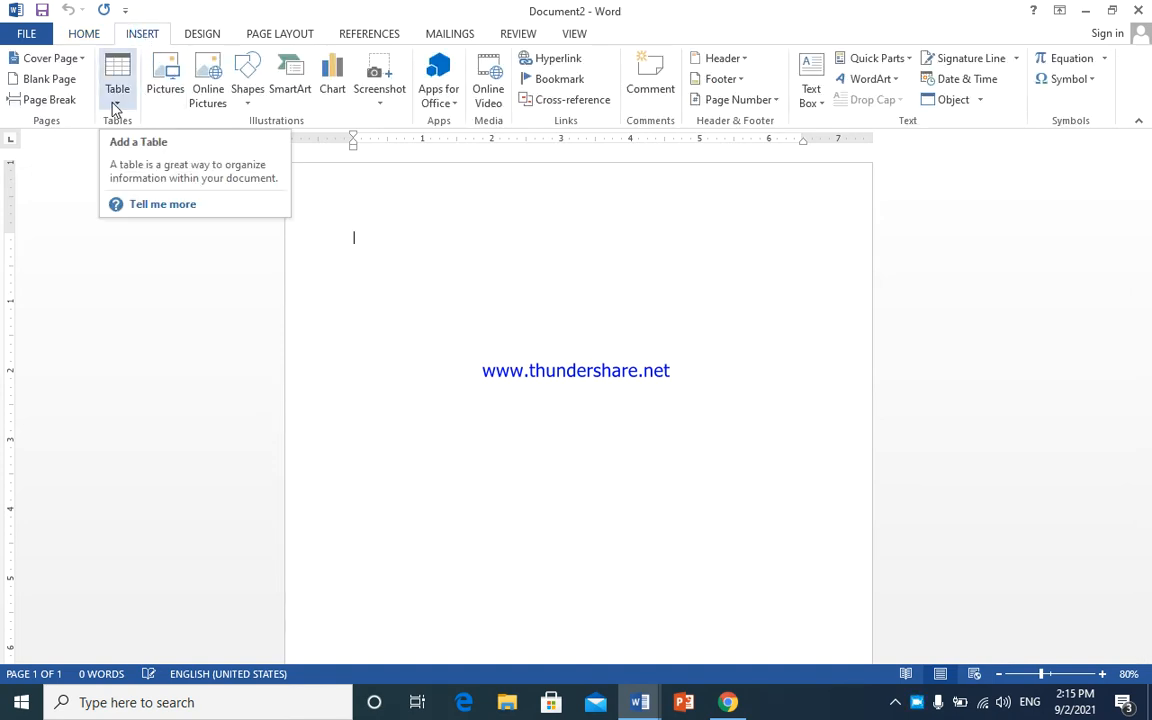
pyautogui.click(255, 33)
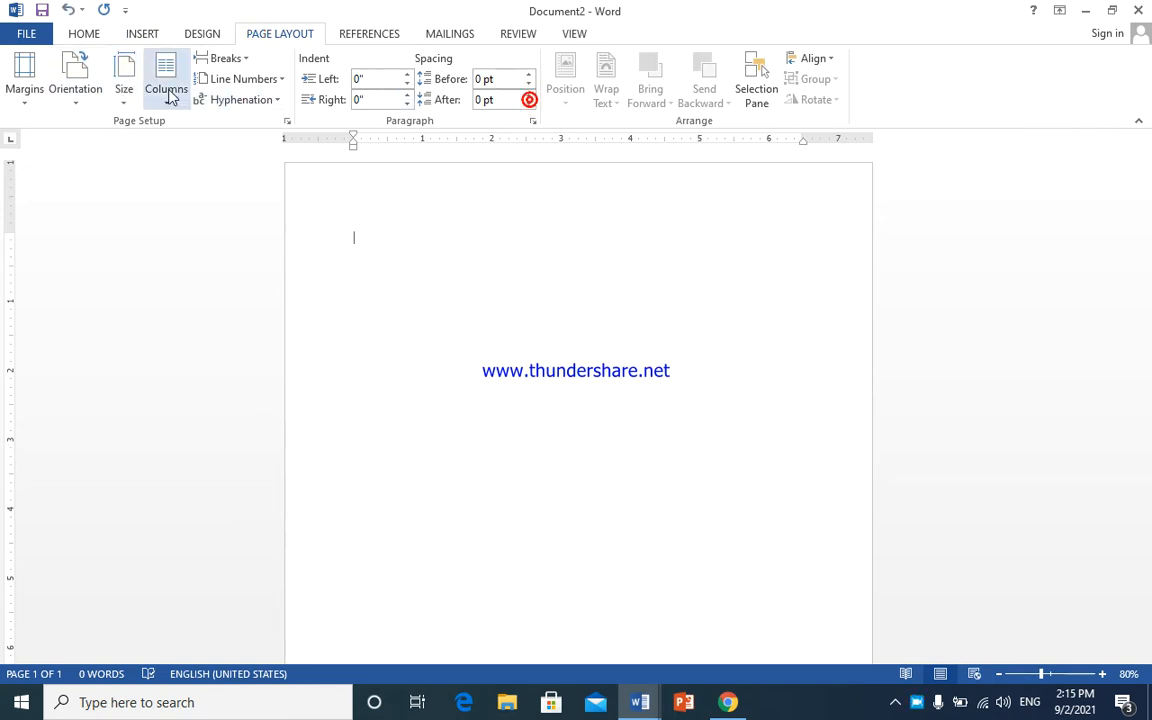
pyautogui.click(127, 96)
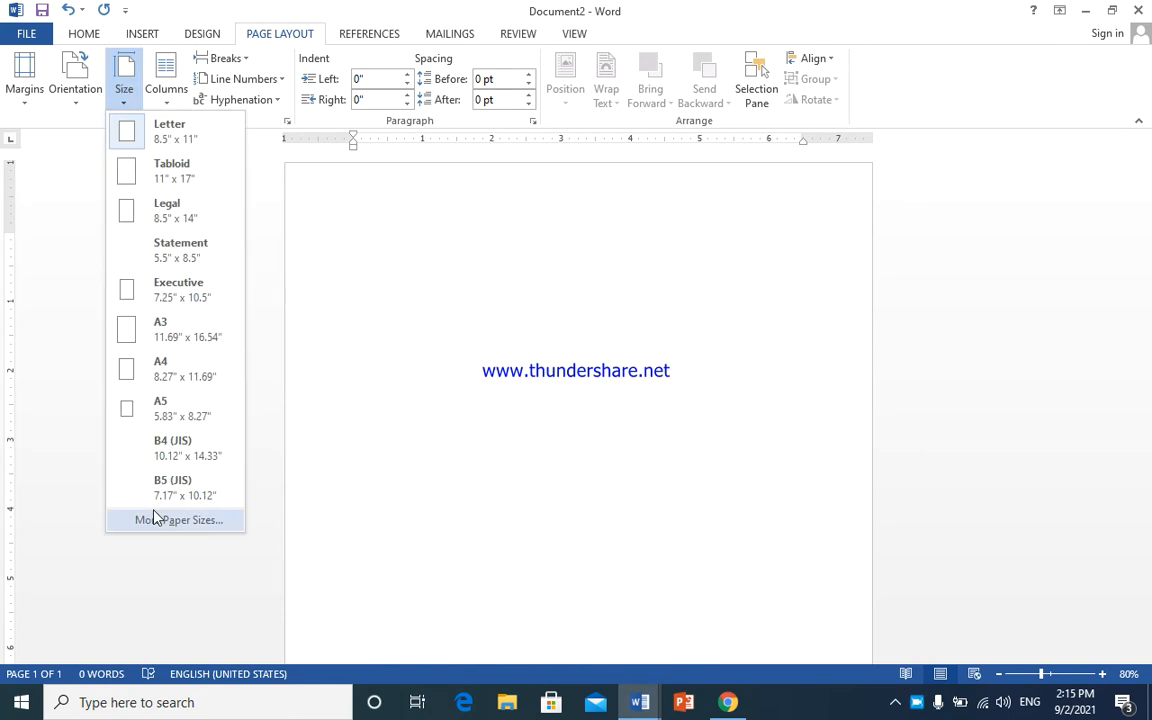
# - Set a custom paper size of 11 inches wide by 7.7 inches high
pyautogui.click(152, 512)
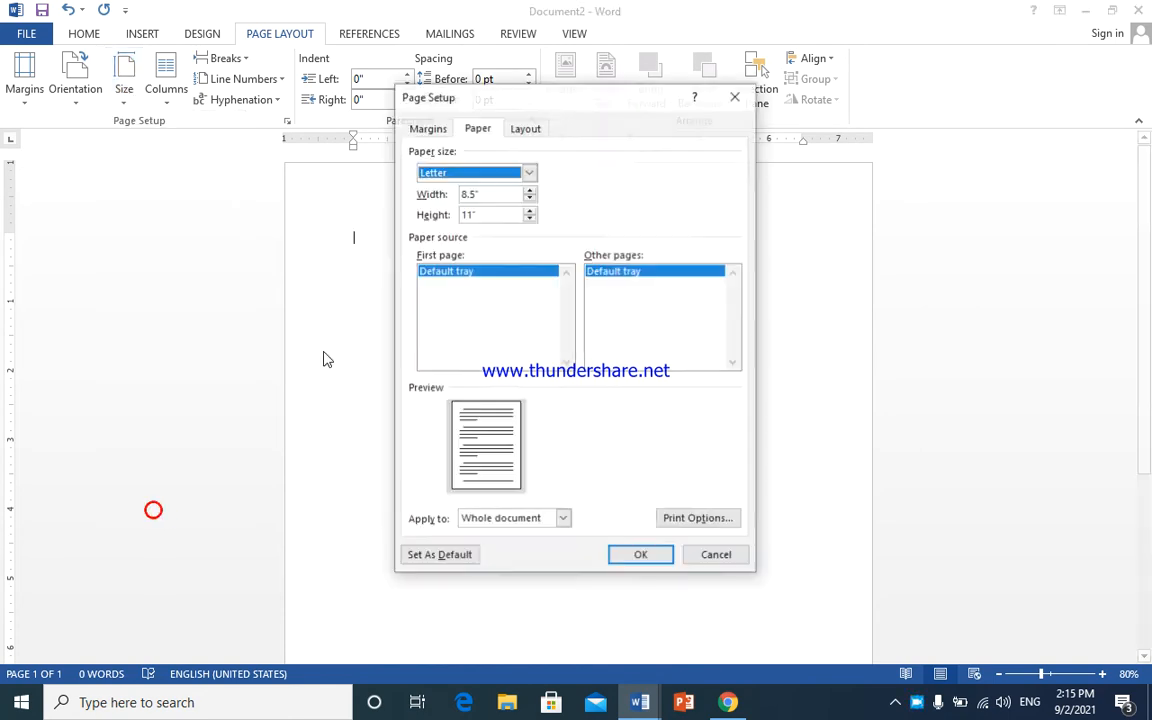
pyautogui.doubleClick(485, 193)
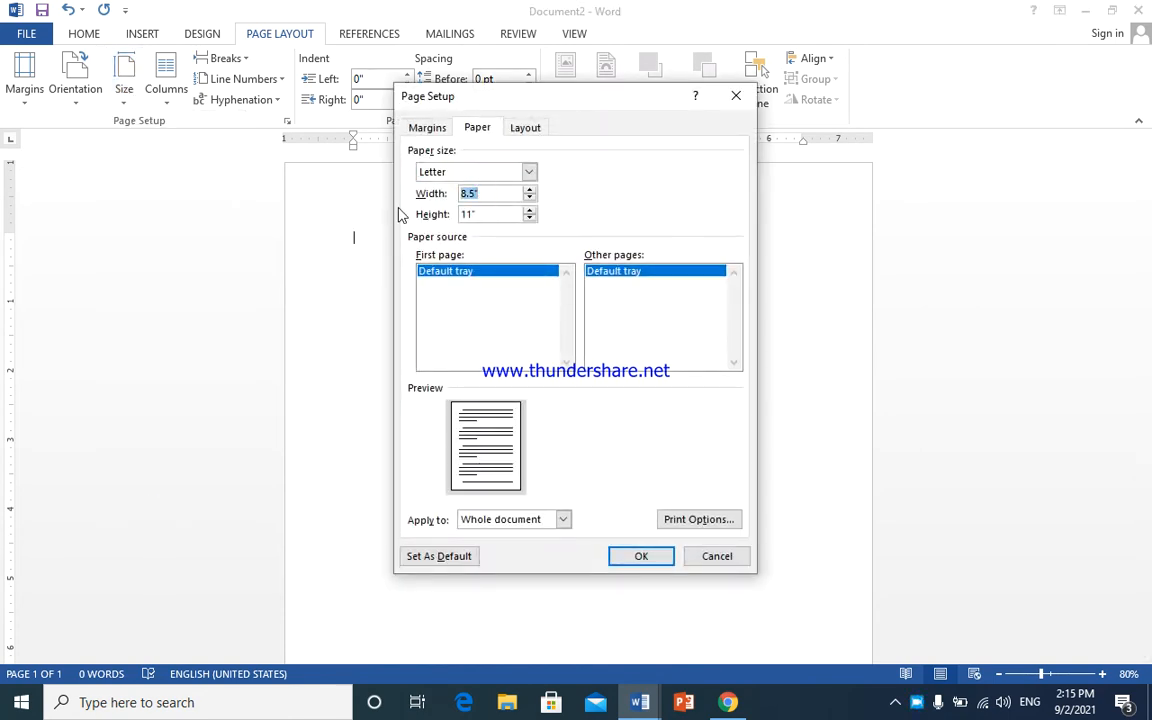
pyautogui.write('11')
pyautogui.doubleClick(483, 213)
pyautogui.write('7.75')
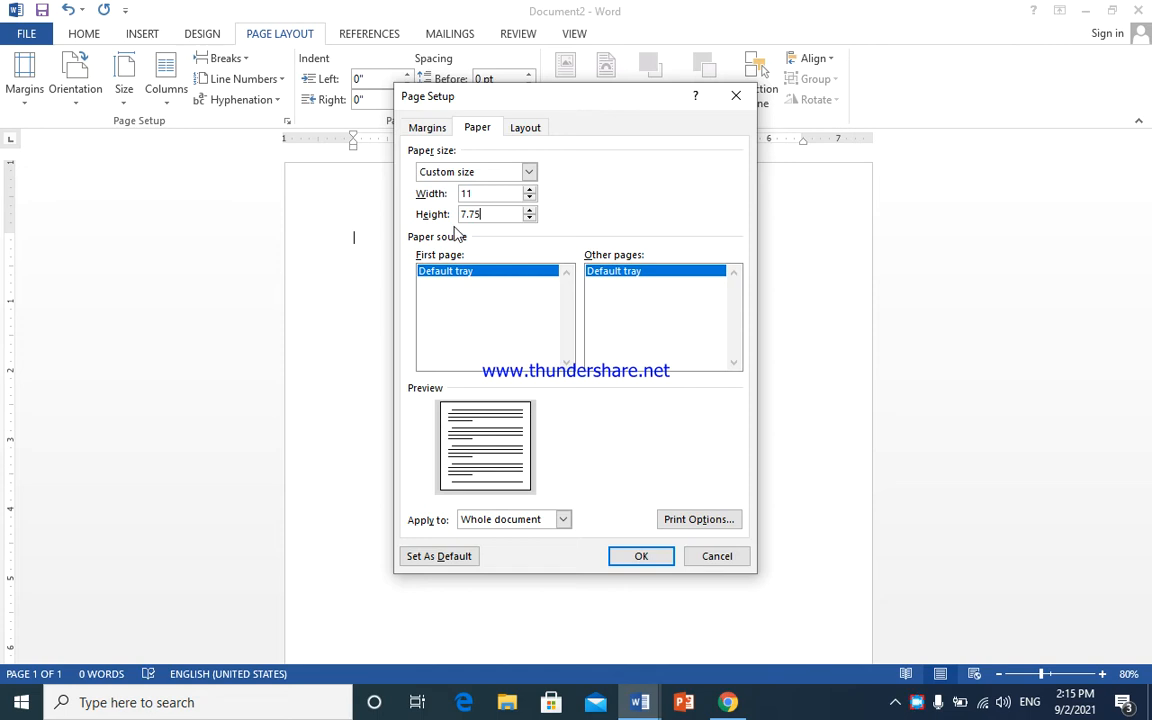
# - Enter 0.2-inch margins on every side and apply the page setup
pyautogui.click(426, 127)
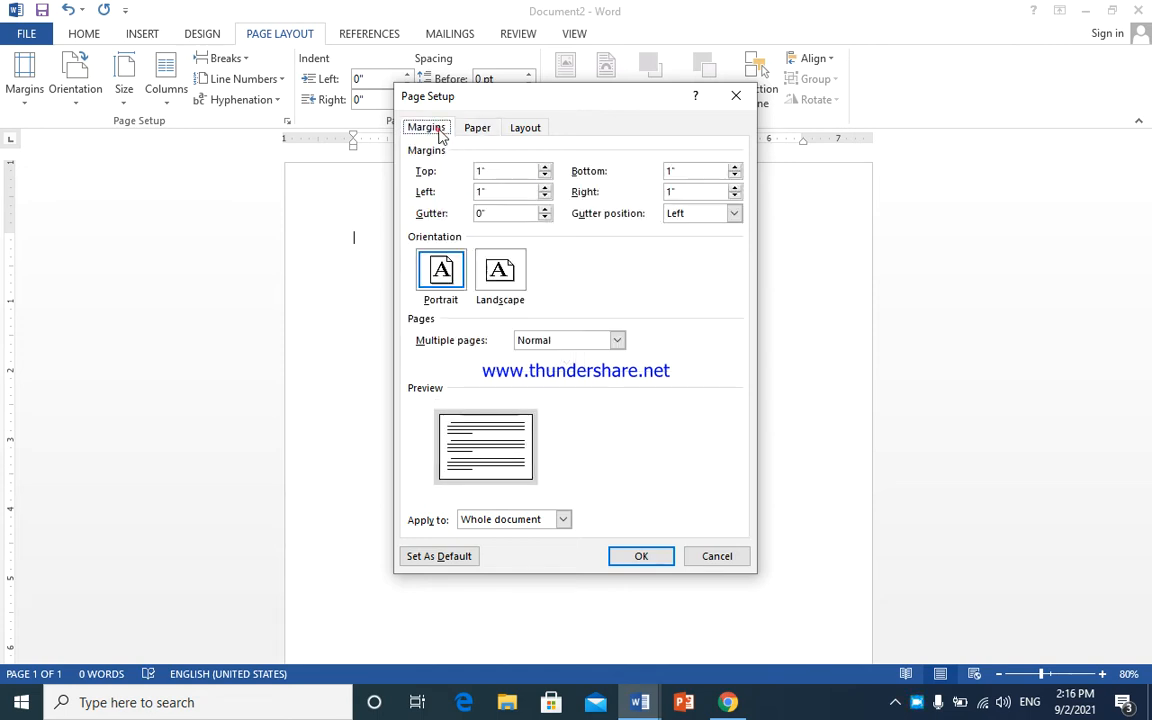
pyautogui.moveTo(498, 171); pyautogui.dragTo(470, 171)
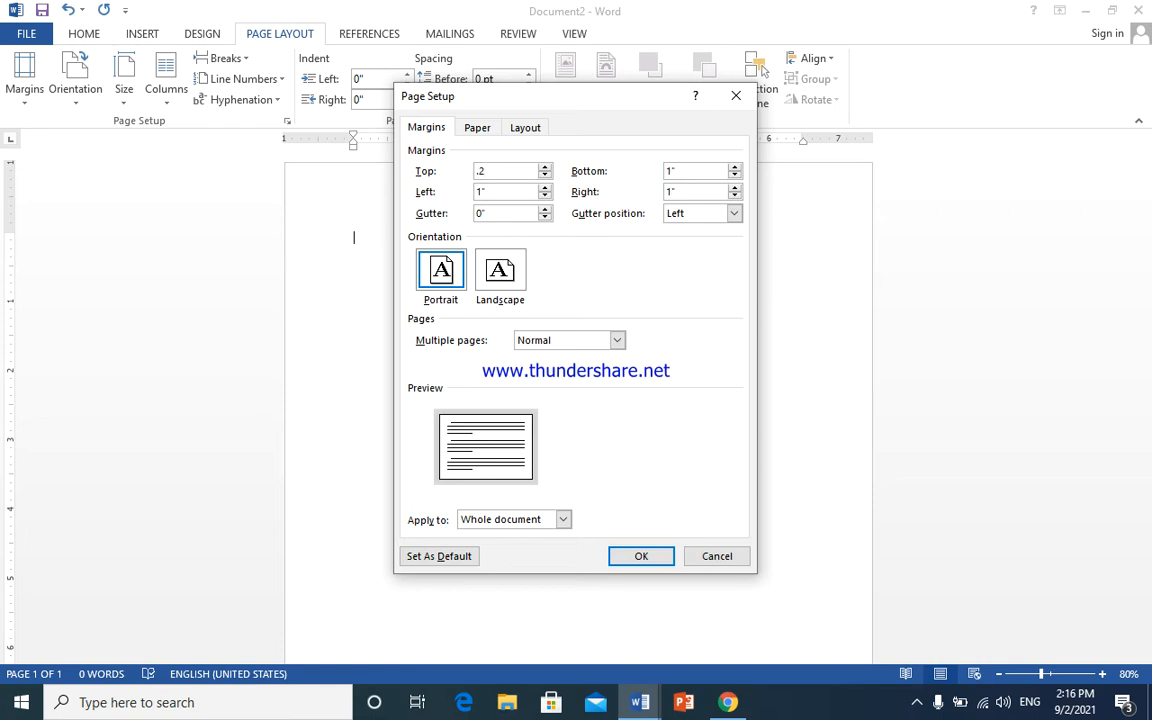
pyautogui.press('Tab')
pyautogui.write('.2')
pyautogui.press('Tab')
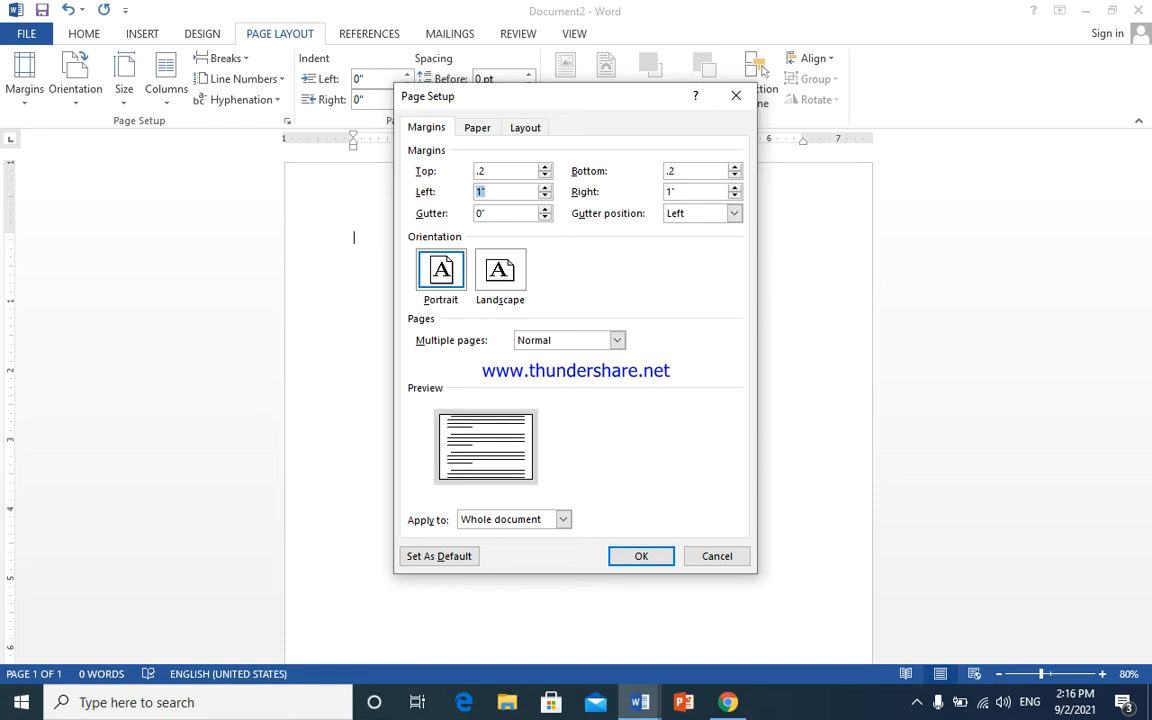
pyautogui.write('.2')
pyautogui.press('Tab')
pyautogui.click(641, 564)
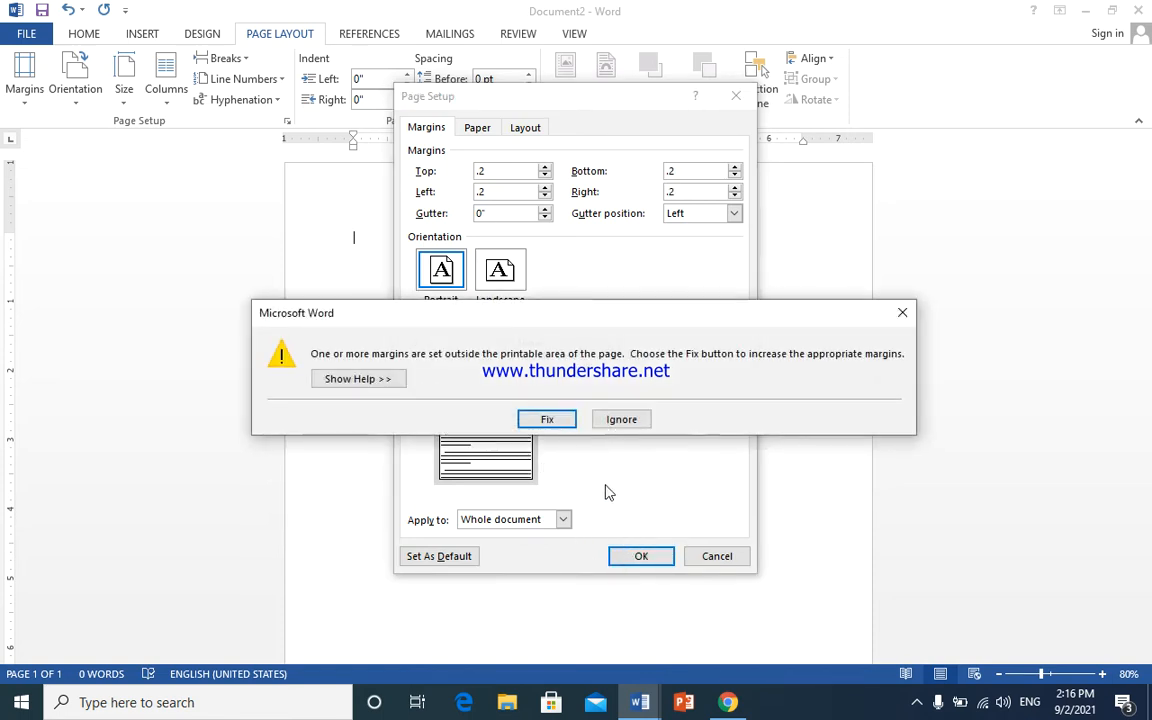
pyautogui.click(547, 421)
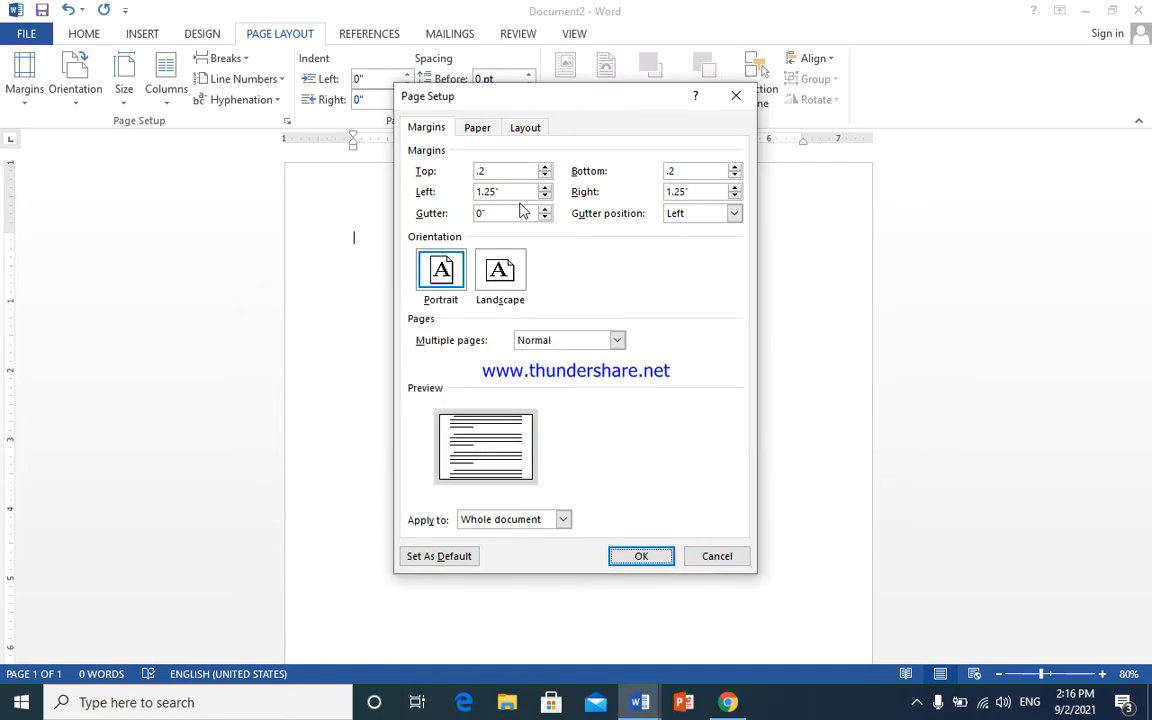
# - Re-enter 0.2-inch left and right margins and keep them despite the warning
pyautogui.moveTo(510, 191); pyautogui.dragTo(457, 200)
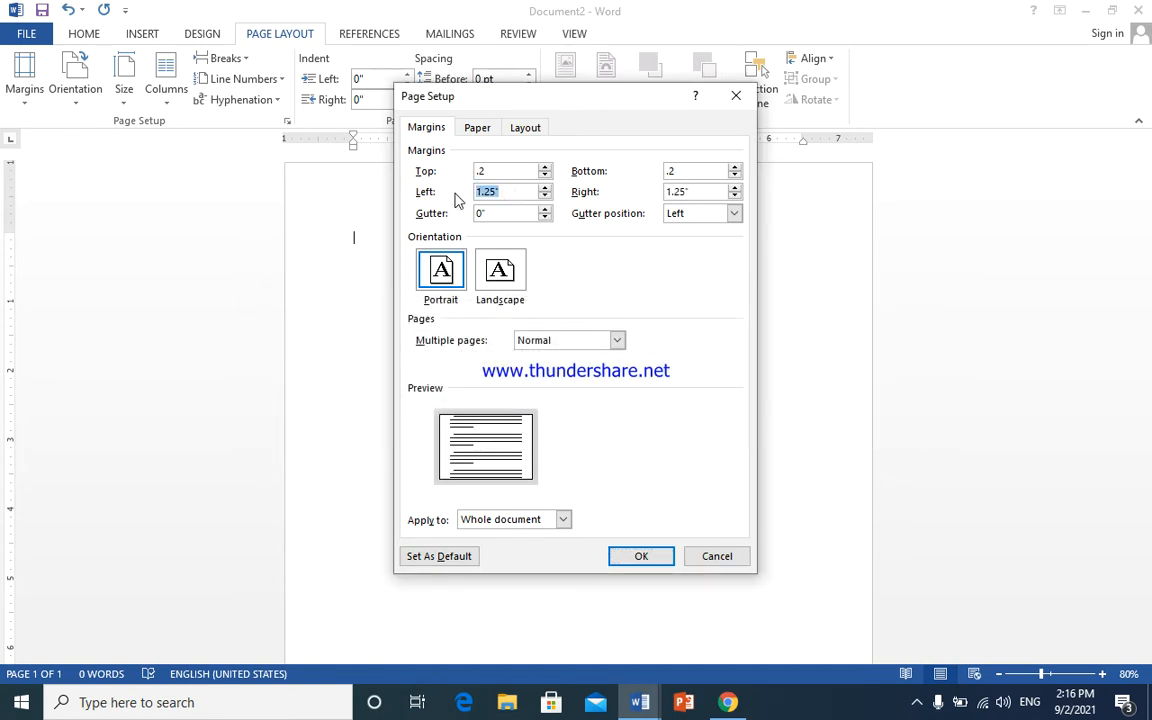
pyautogui.write('.2')
pyautogui.moveTo(709, 190); pyautogui.dragTo(636, 195)
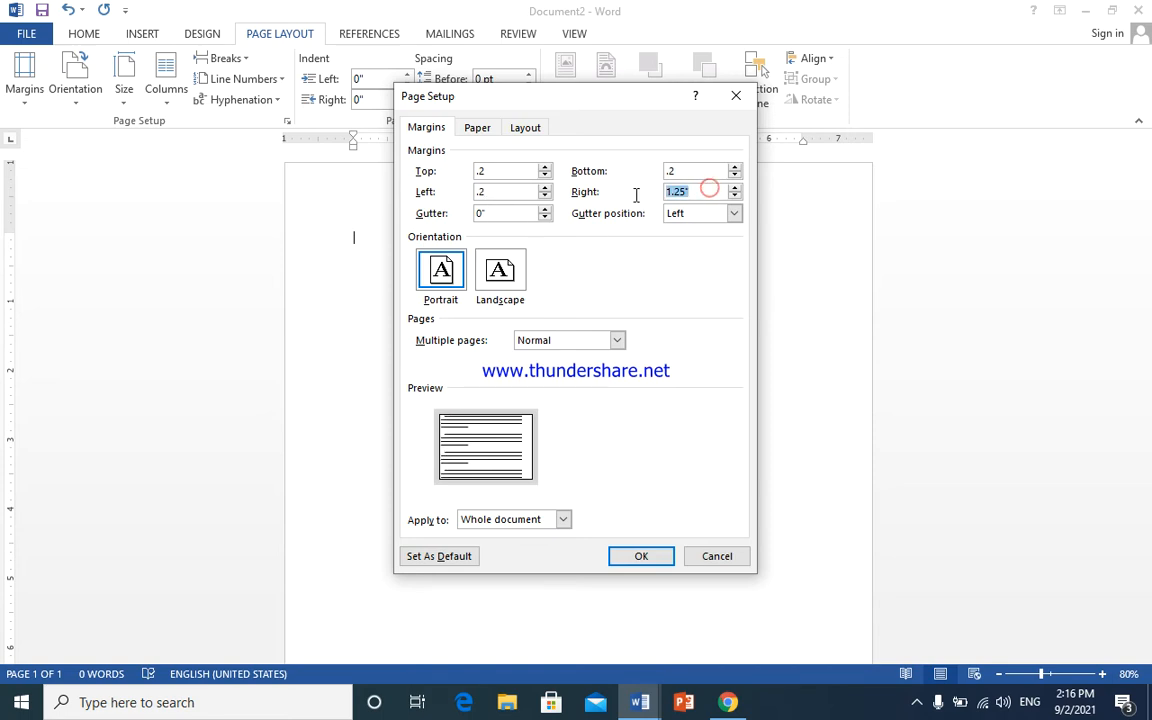
pyautogui.write('.2')
pyautogui.click(641, 556)
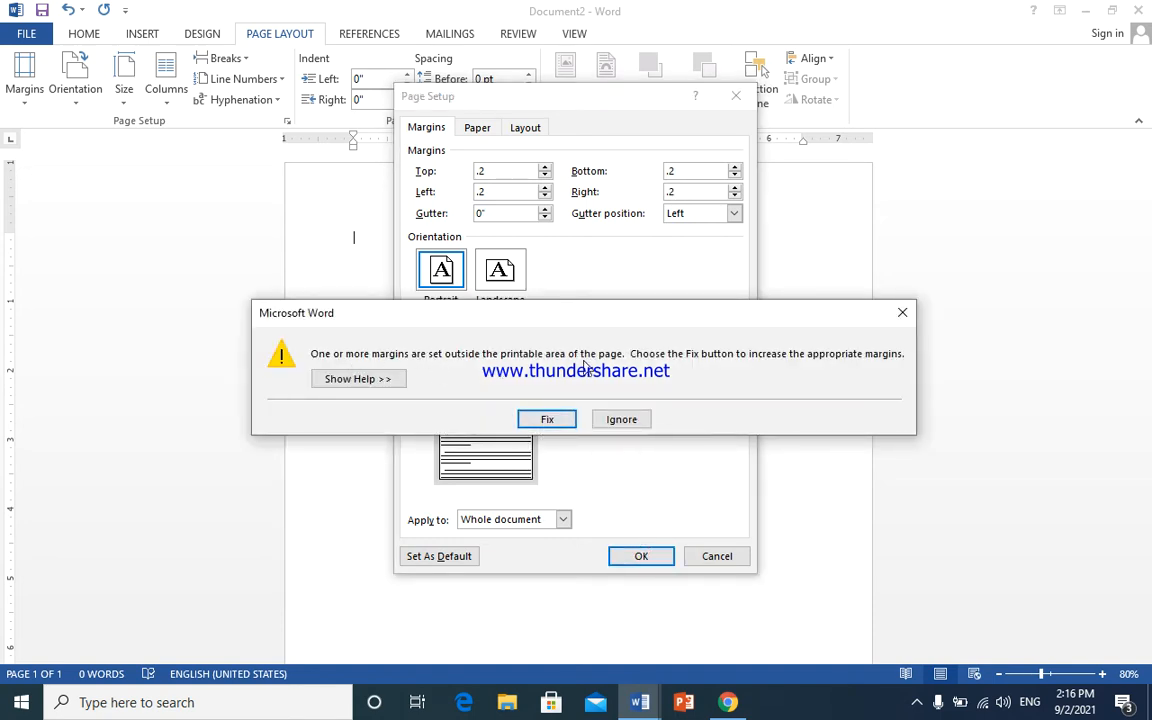
pyautogui.click(904, 315)
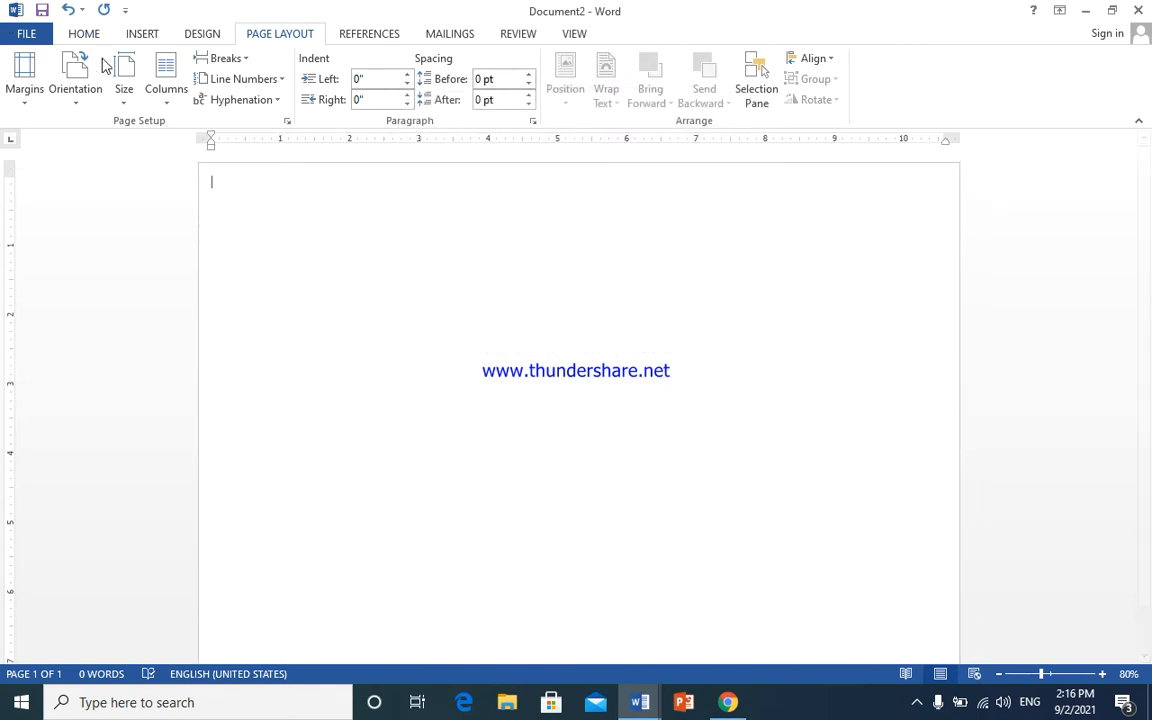
# - Reconfirm the custom 11 by 7.7 inch paper size in Page Setup
pyautogui.click(123, 100)
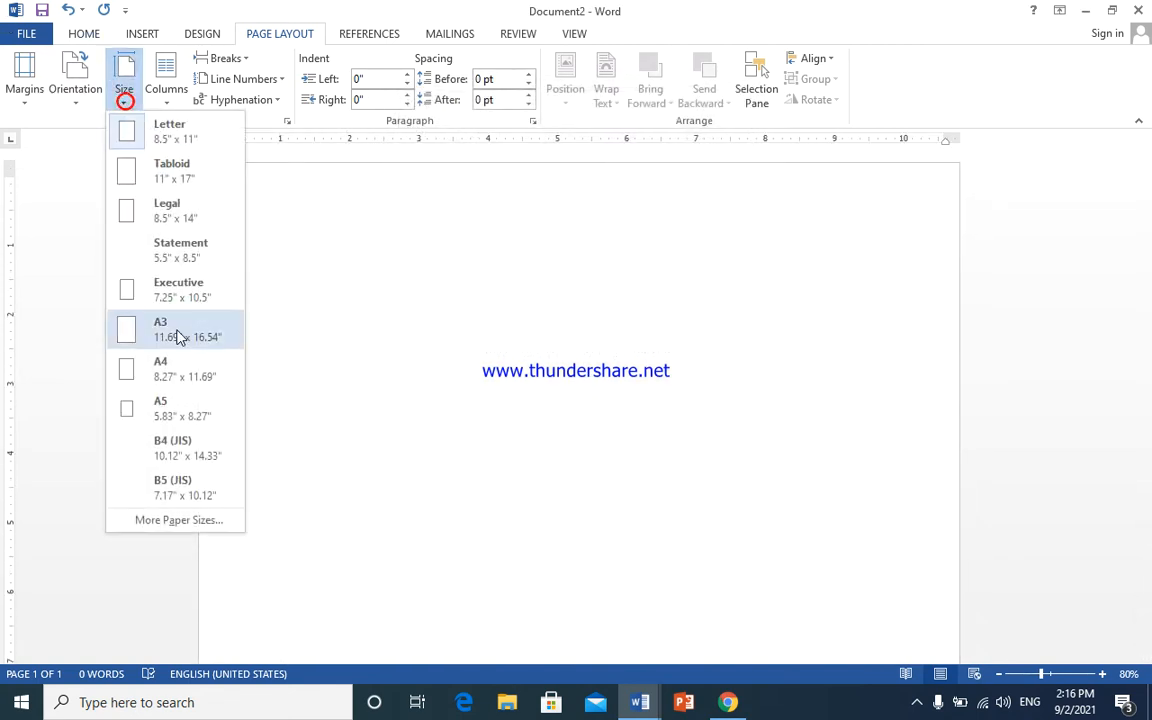
pyautogui.click(172, 519)
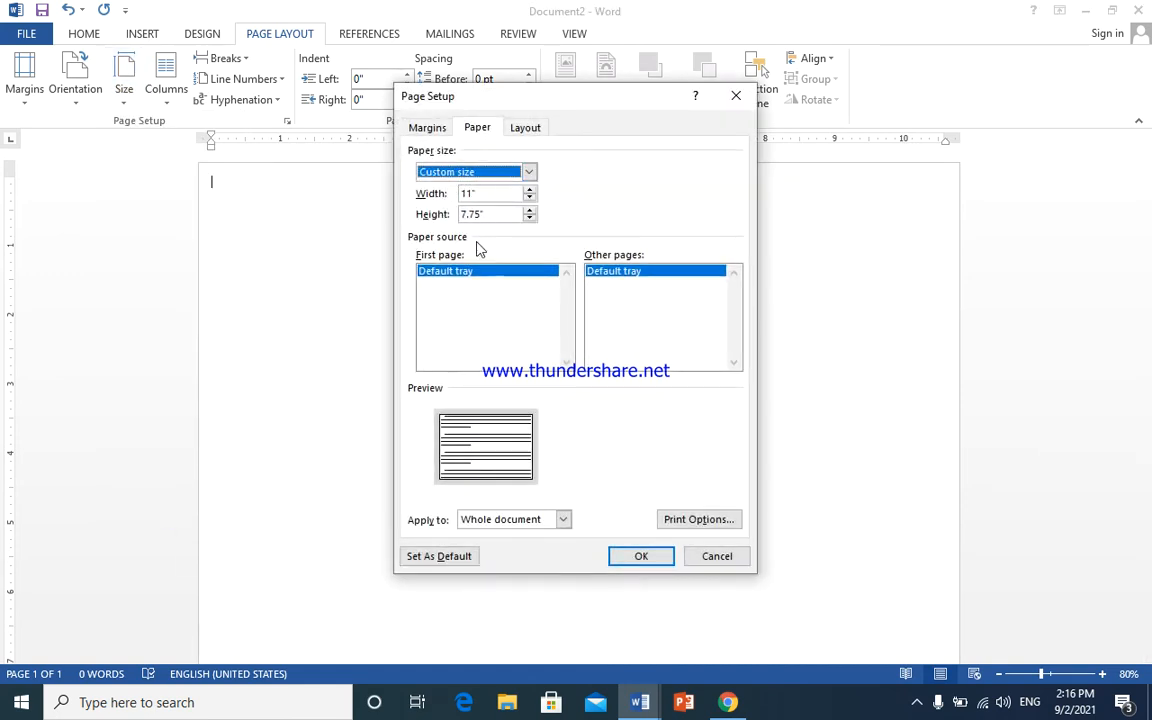
pyautogui.click(641, 557)
# - Set 0.2-inch custom margins with landscape orientation, then apply Landscape from Orientation
pyautogui.click(22, 108)
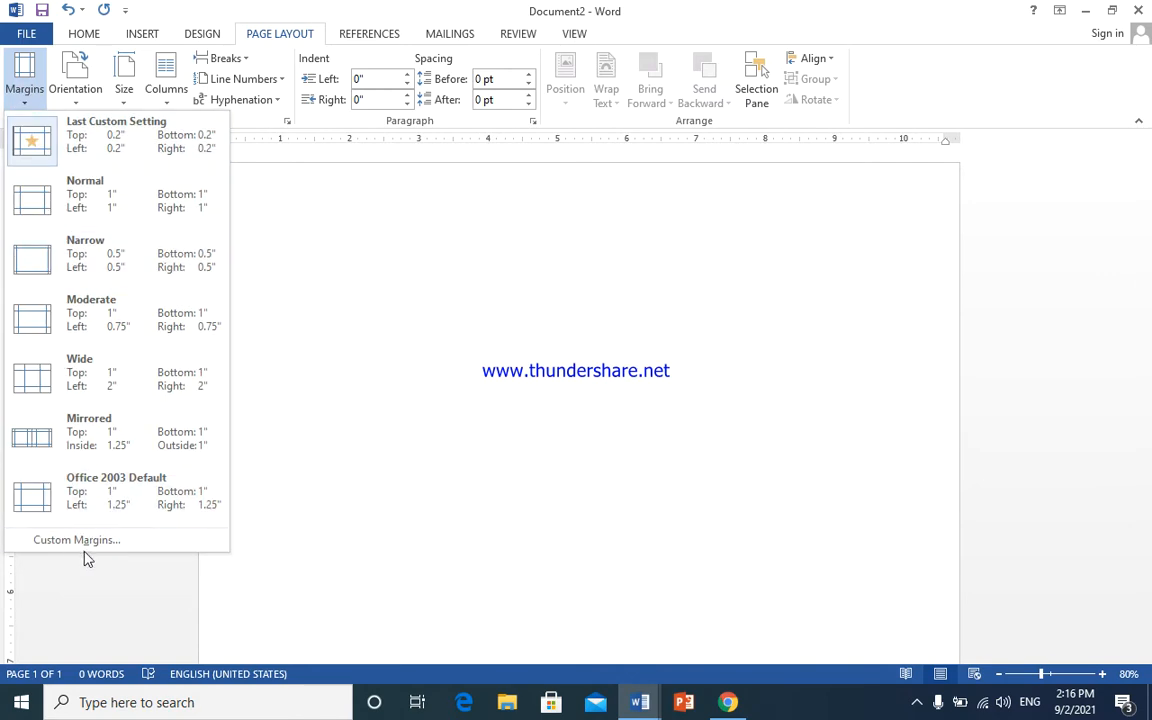
pyautogui.click(90, 542)
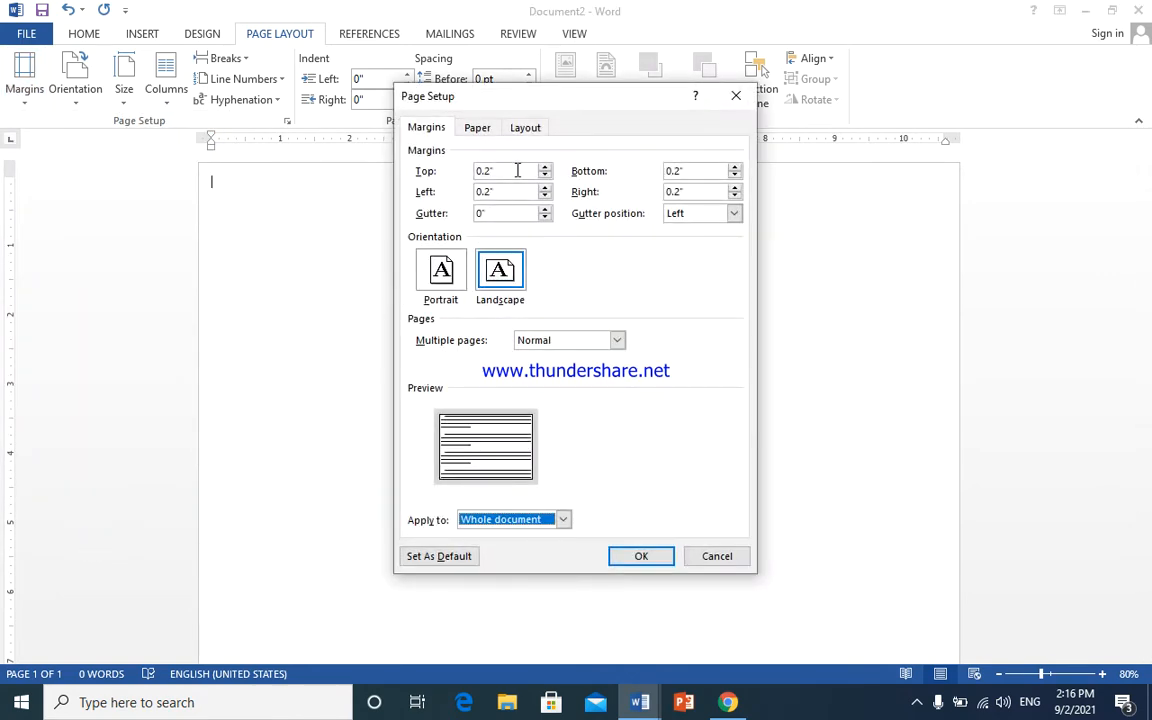
pyautogui.doubleClick(514, 170)
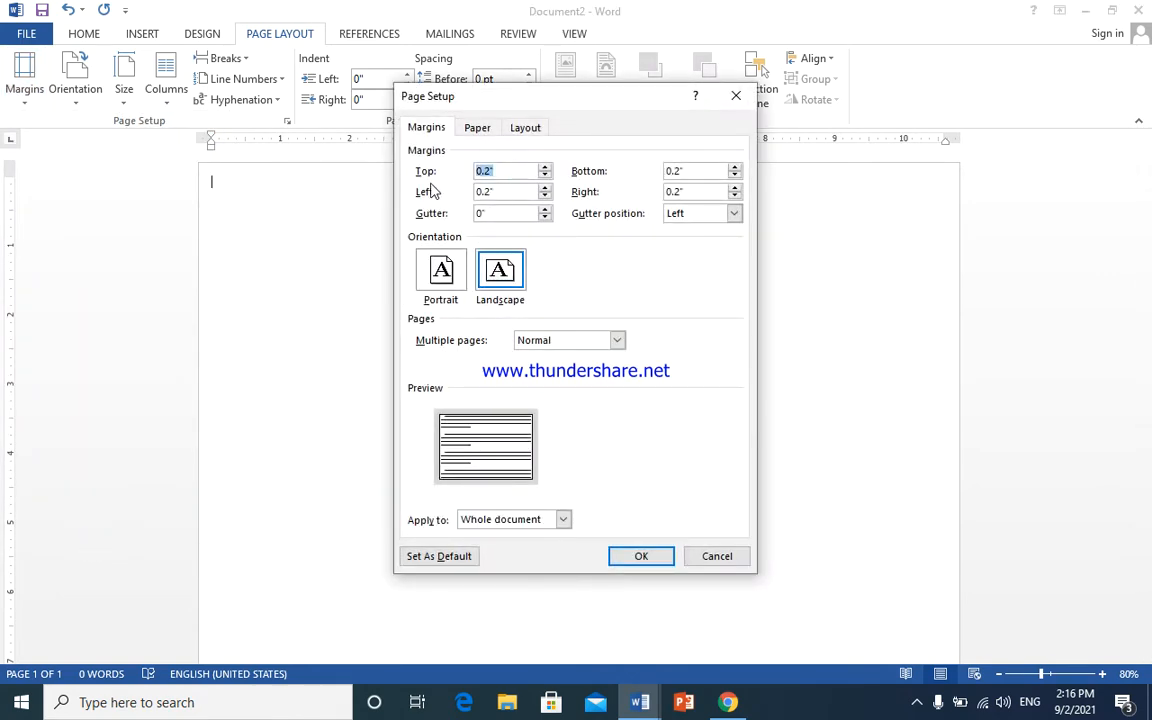
pyautogui.write('.')
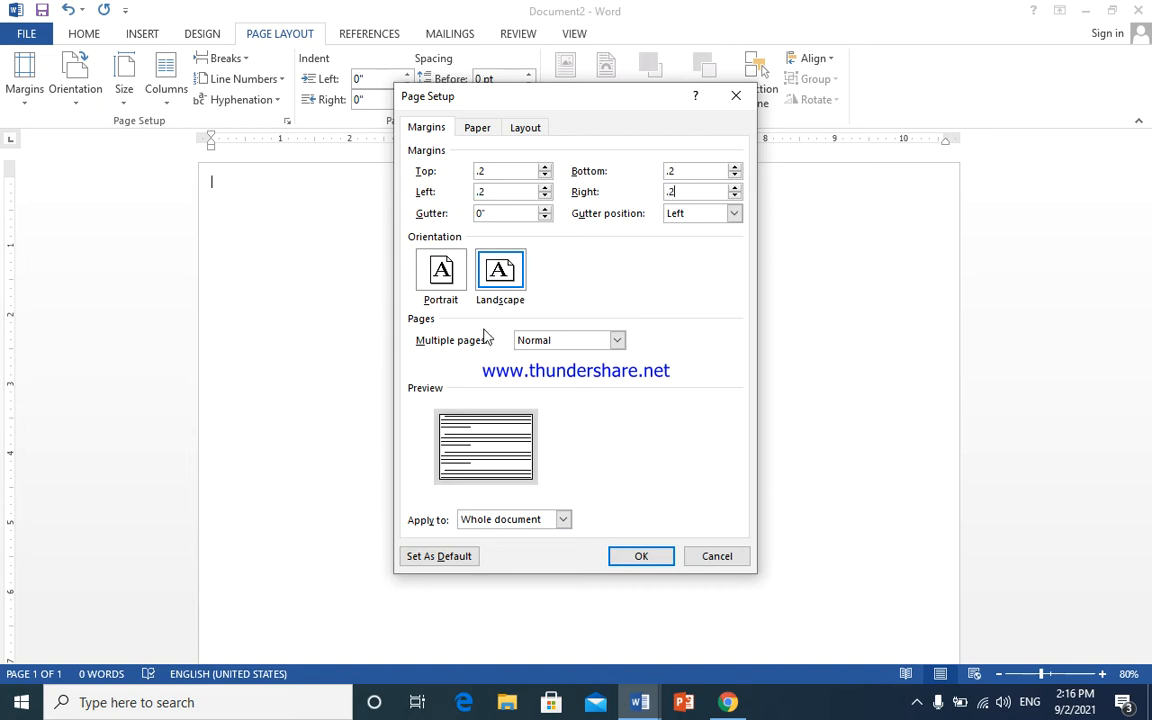
pyautogui.click(505, 268)
pyautogui.click(642, 557)
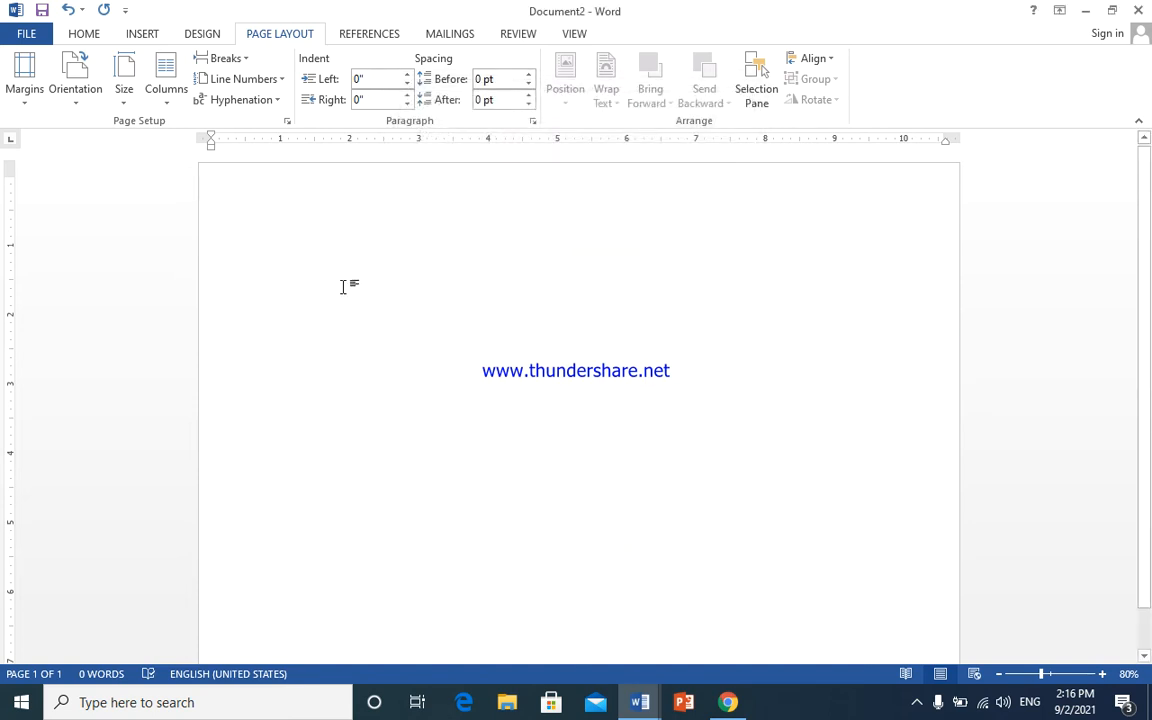
pyautogui.click(76, 88)
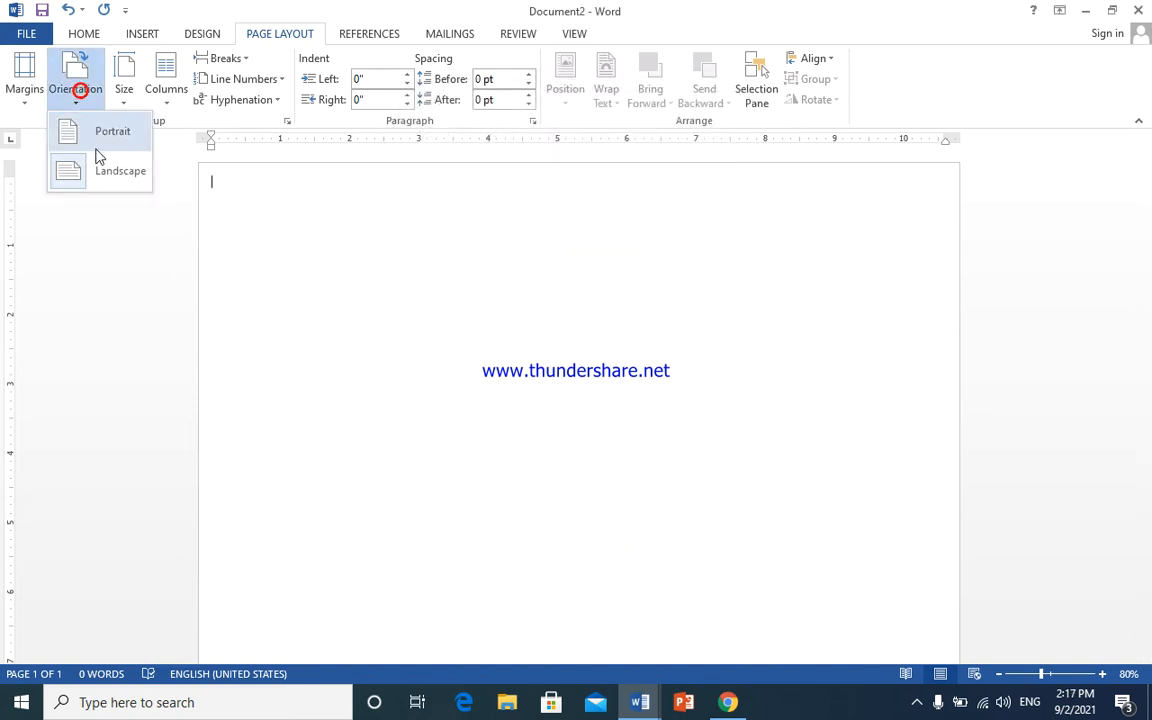
pyautogui.click(111, 181)
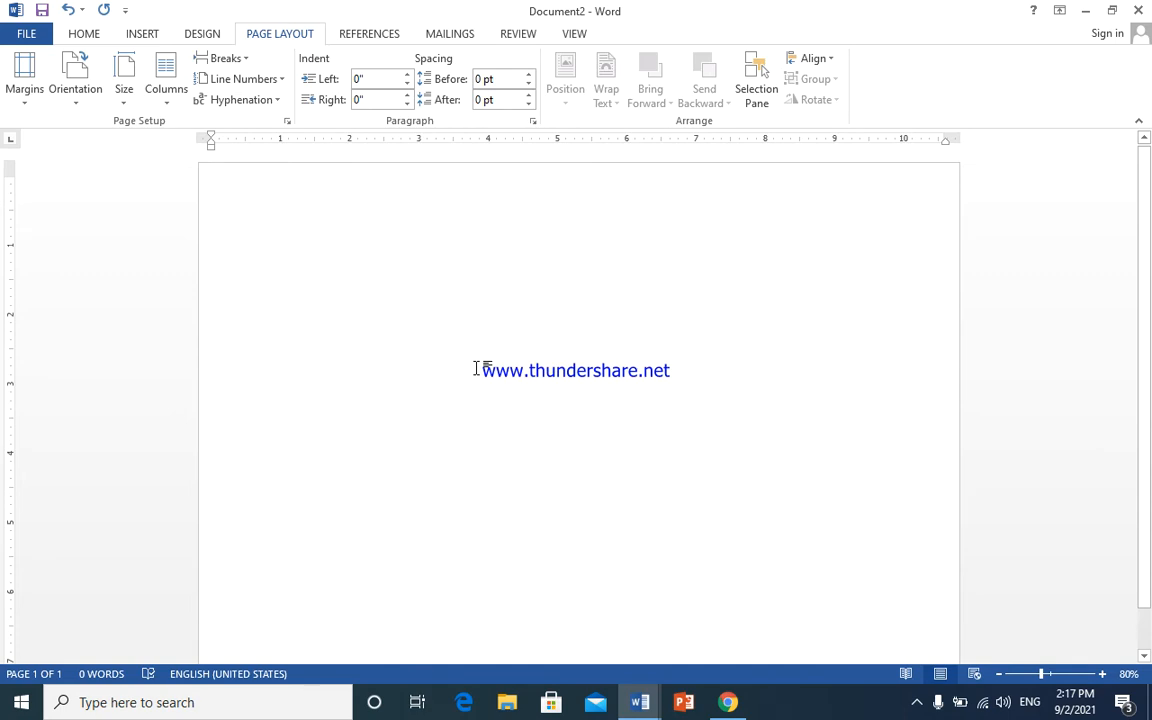
# - Draw a large blue rectangle across the top of the page
pyautogui.click(141, 33)
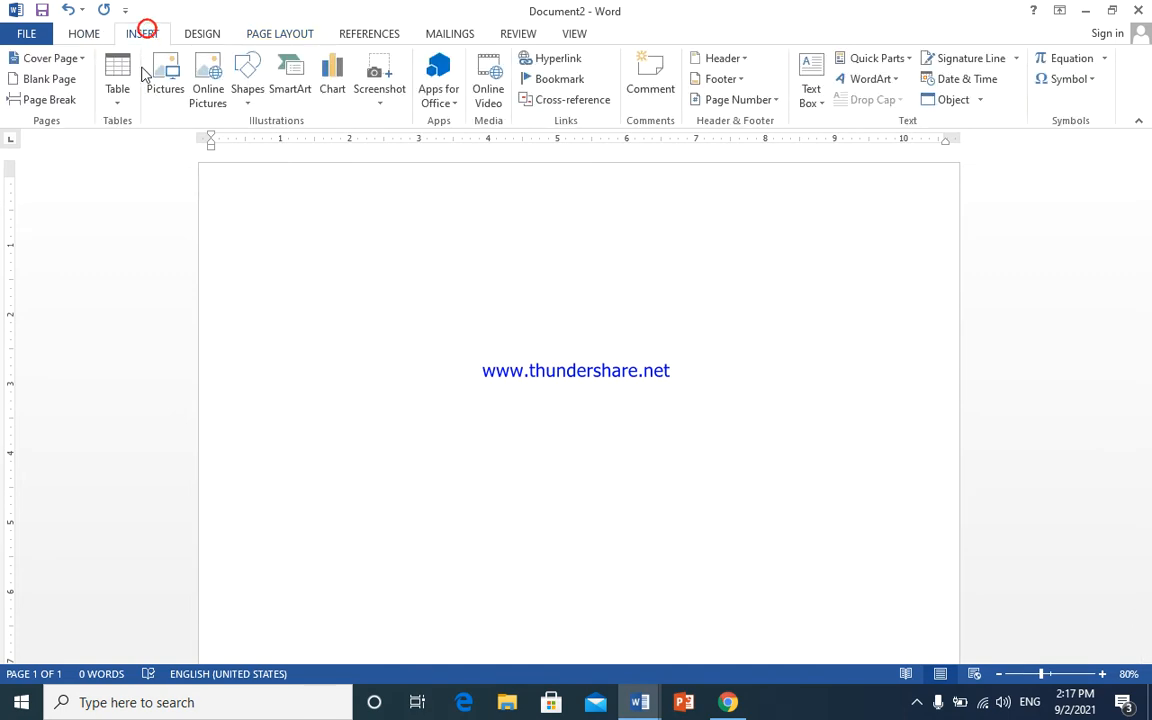
pyautogui.click(250, 100)
pyautogui.click(258, 136)
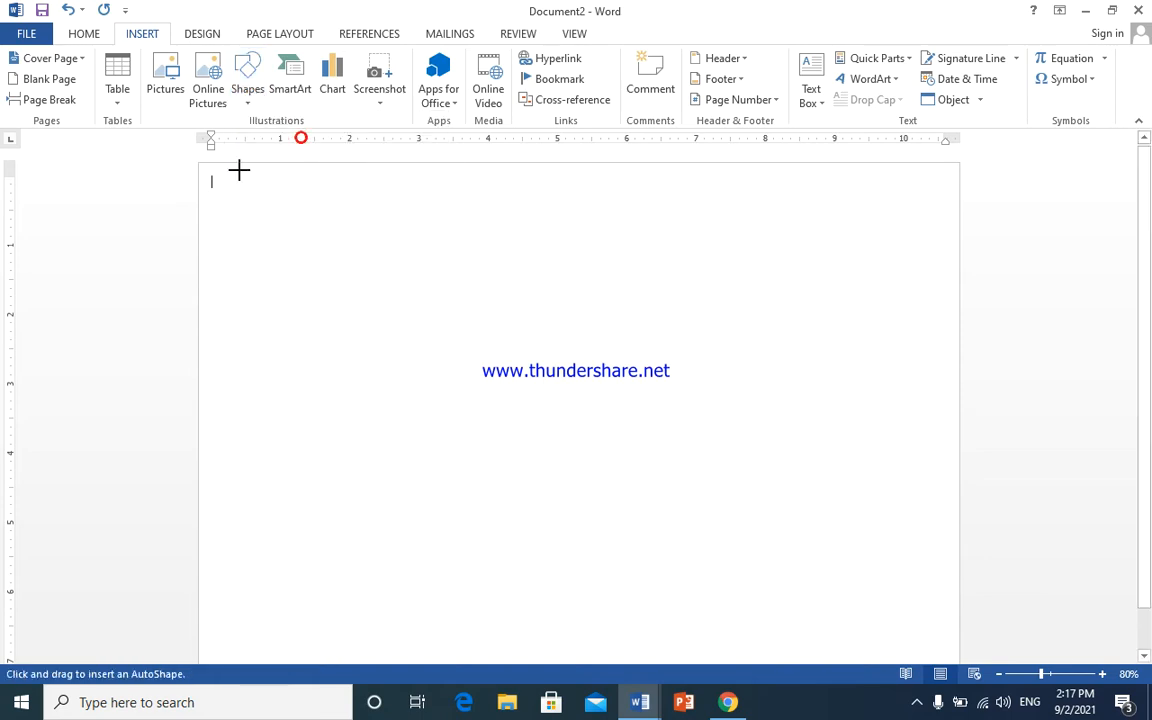
pyautogui.moveTo(203, 164)
pyautogui.mouseDown()
pyautogui.moveTo(244, 252)
pyautogui.moveTo(437, 337)
pyautogui.moveTo(1001, 393)
pyautogui.moveTo(949, 401)
pyautogui.moveTo(959, 321)
pyautogui.mouseUp()
pyautogui.moveTo(197, 243); pyautogui.dragTo(194, 246)
# - Adjust the rectangle's position and width so it reaches the page's left edge
pyautogui.click(141, 60)
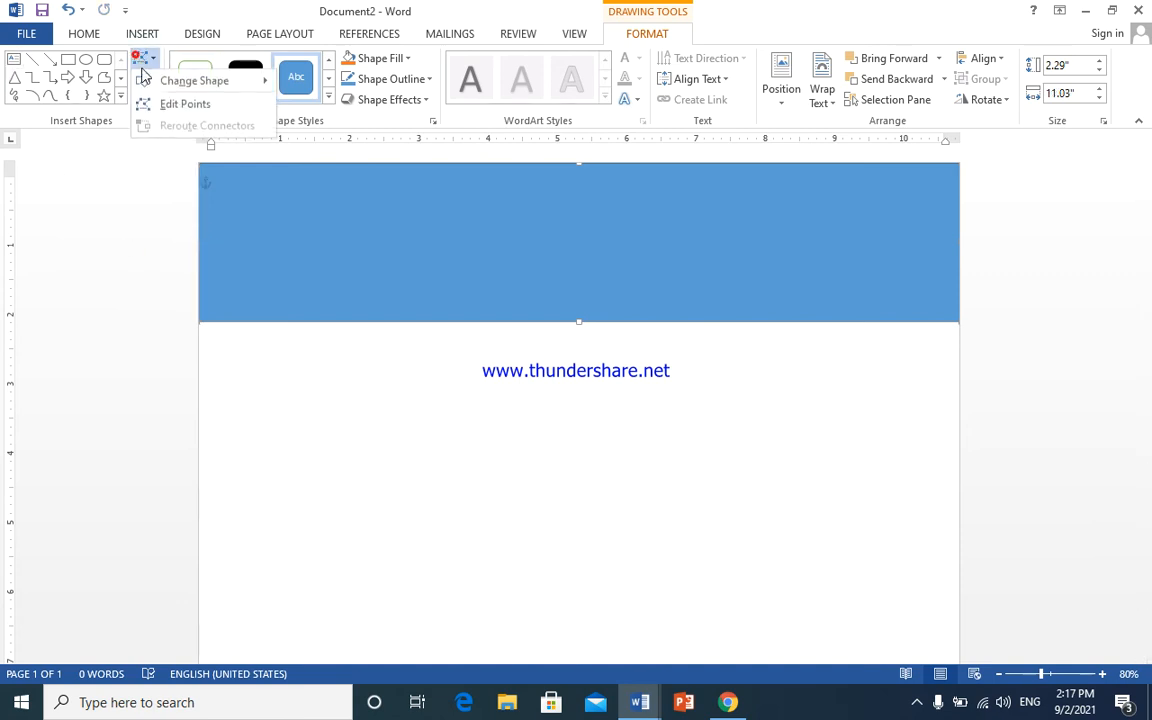
pyautogui.click(148, 104)
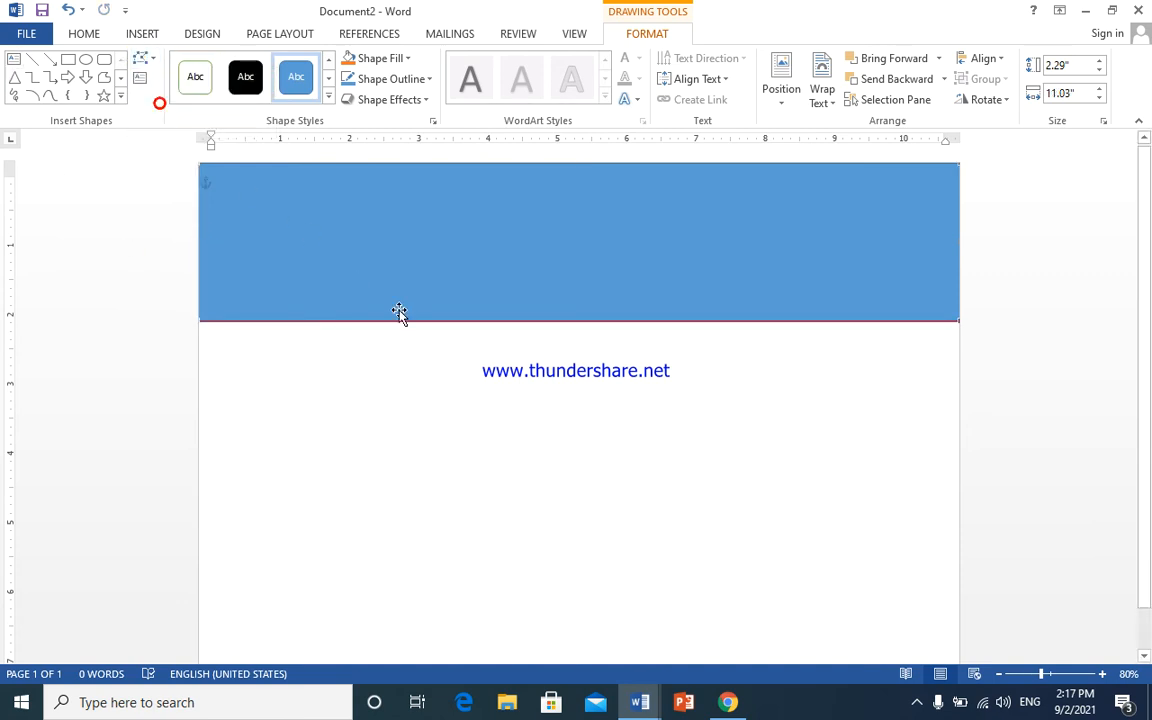
pyautogui.click(958, 320)
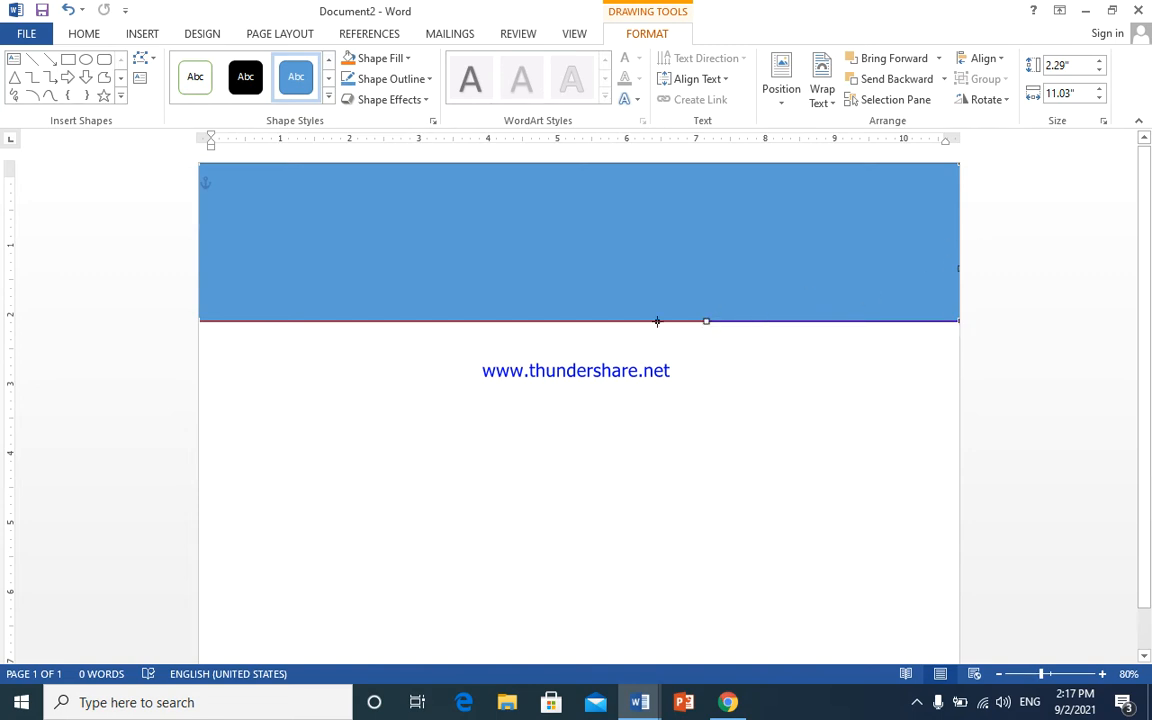
pyautogui.hotkey('ctrl', 'z')
pyautogui.moveTo(858, 255); pyautogui.dragTo(837, 255)
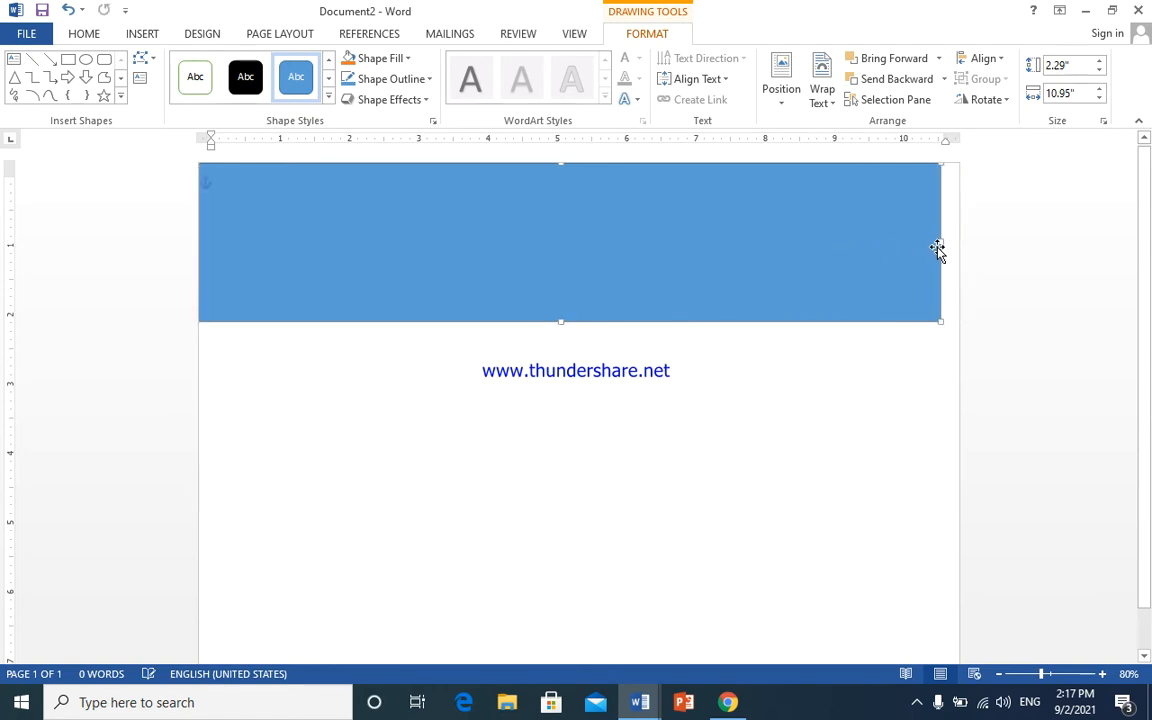
pyautogui.moveTo(941, 241); pyautogui.dragTo(924, 244)
pyautogui.moveTo(883, 250); pyautogui.dragTo(916, 250)
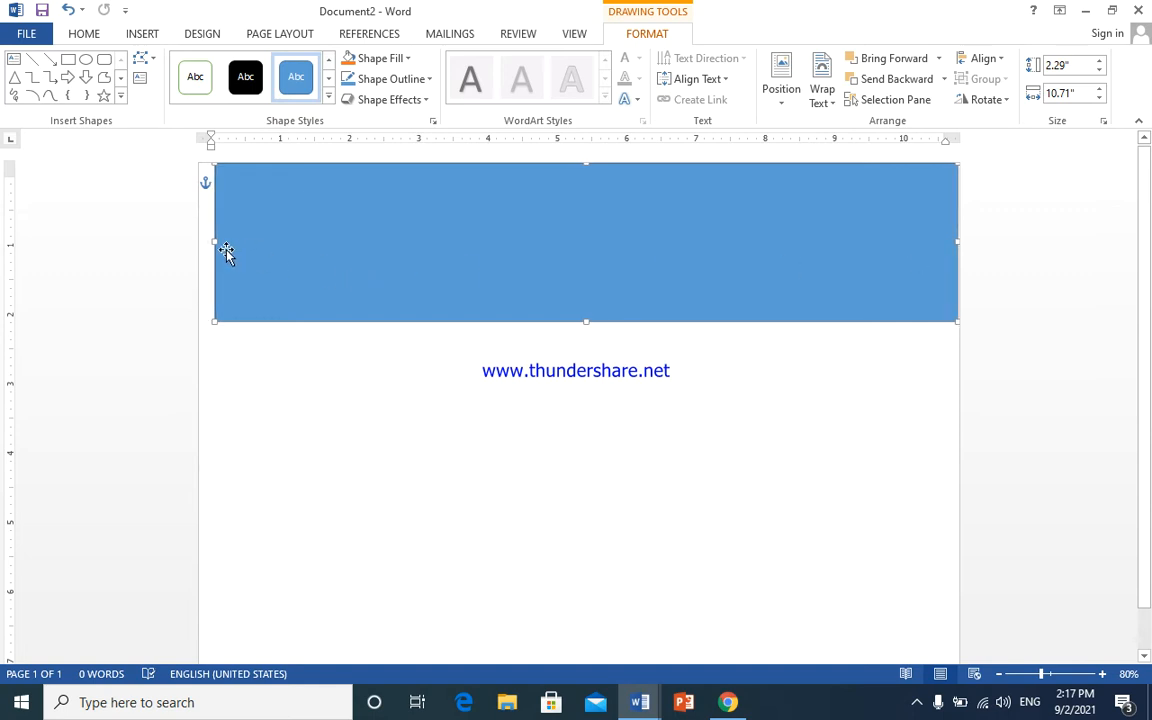
pyautogui.moveTo(211, 240); pyautogui.dragTo(198, 240)
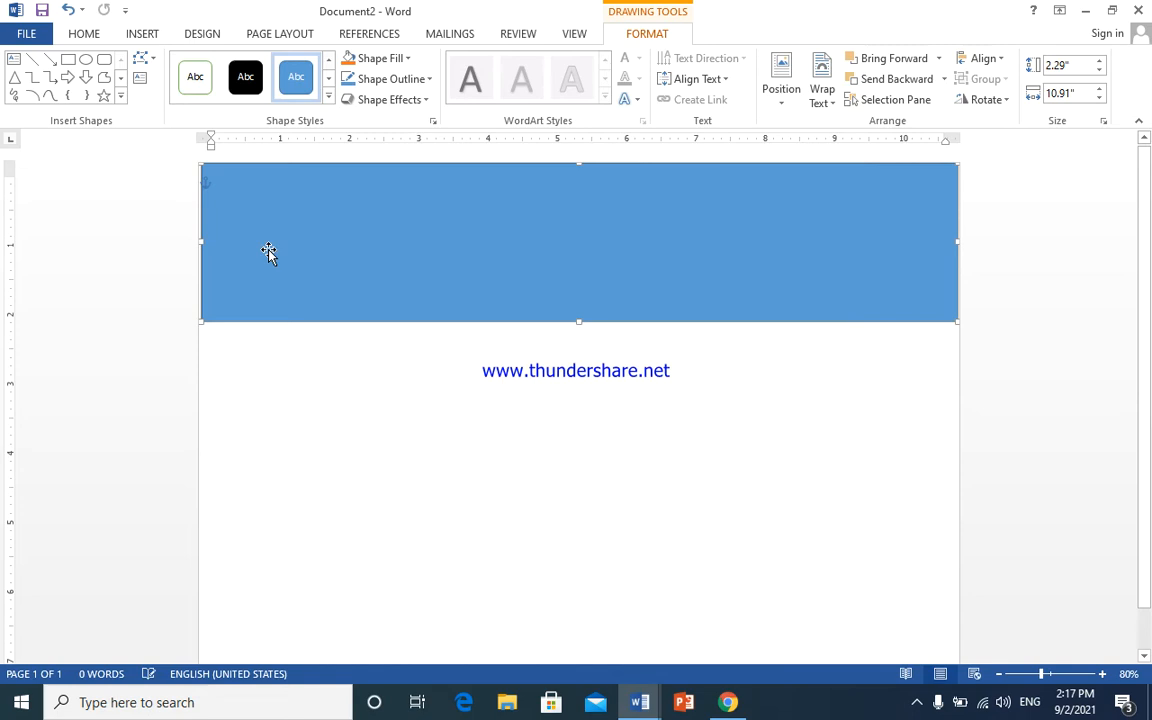
# - Enter Edit Points on the rectangle and select its bottom-right vertex
pyautogui.click(146, 58)
pyautogui.click(149, 105)
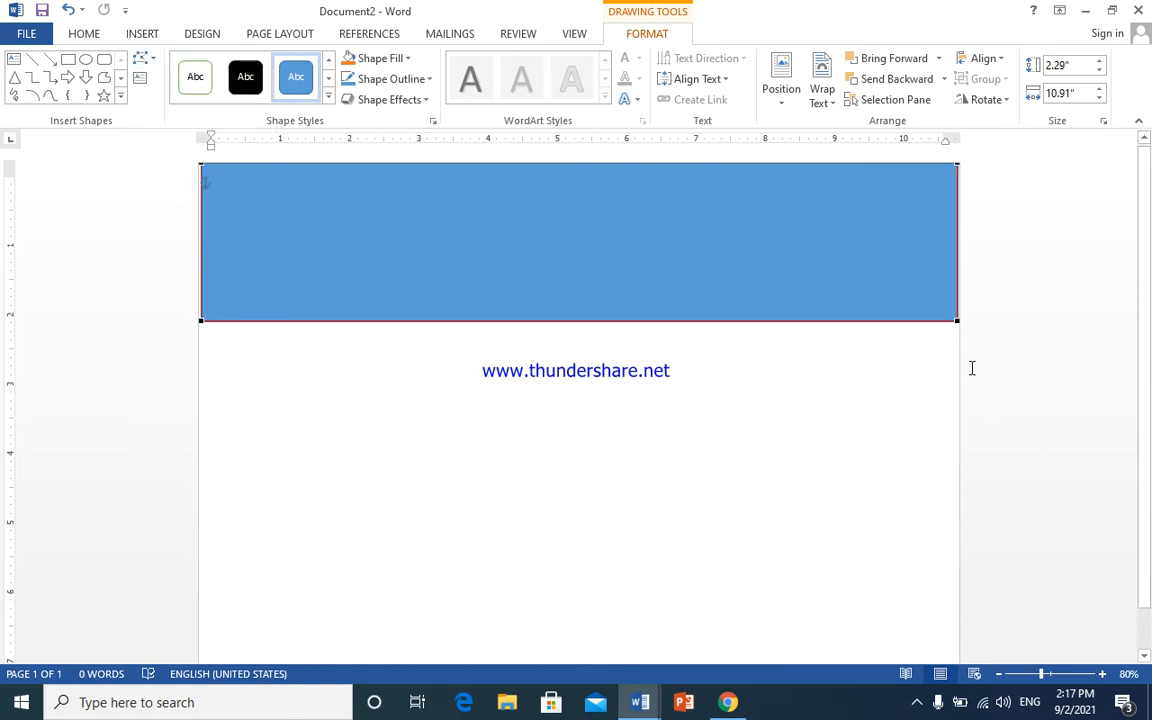
pyautogui.click(956, 322)
# - Curve the rectangle's bottom edge into a wave using the corner points' tangent handles
pyautogui.moveTo(708, 319); pyautogui.dragTo(846, 520)
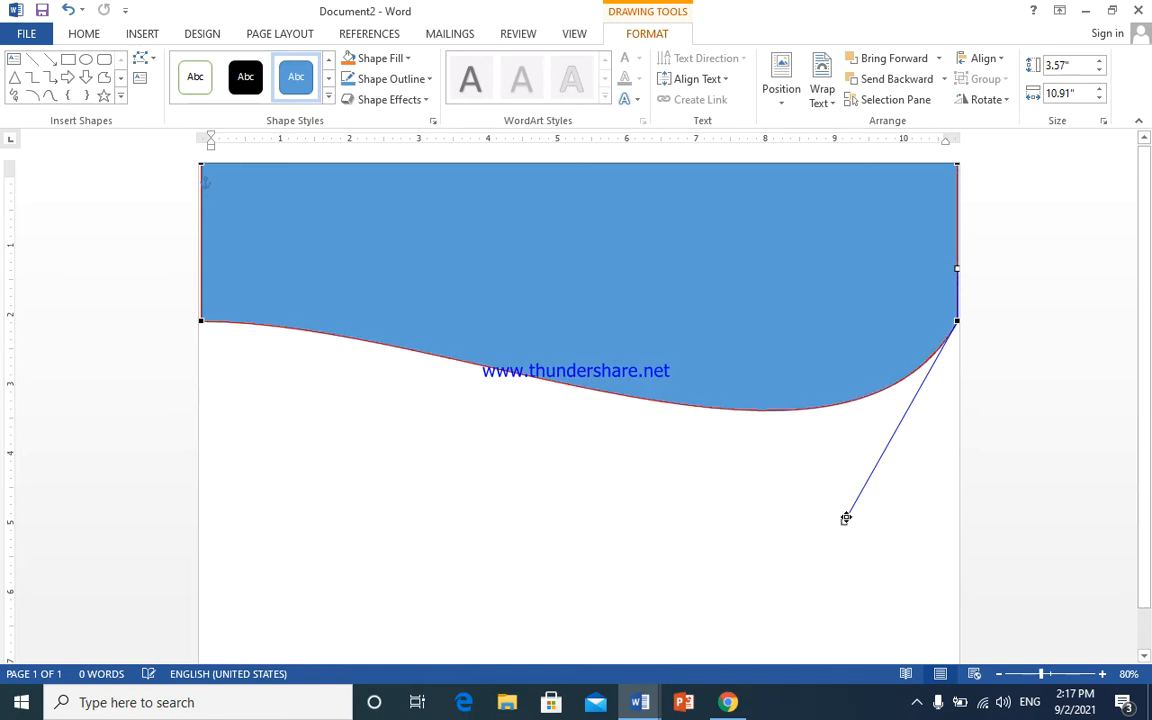
pyautogui.click(203, 320)
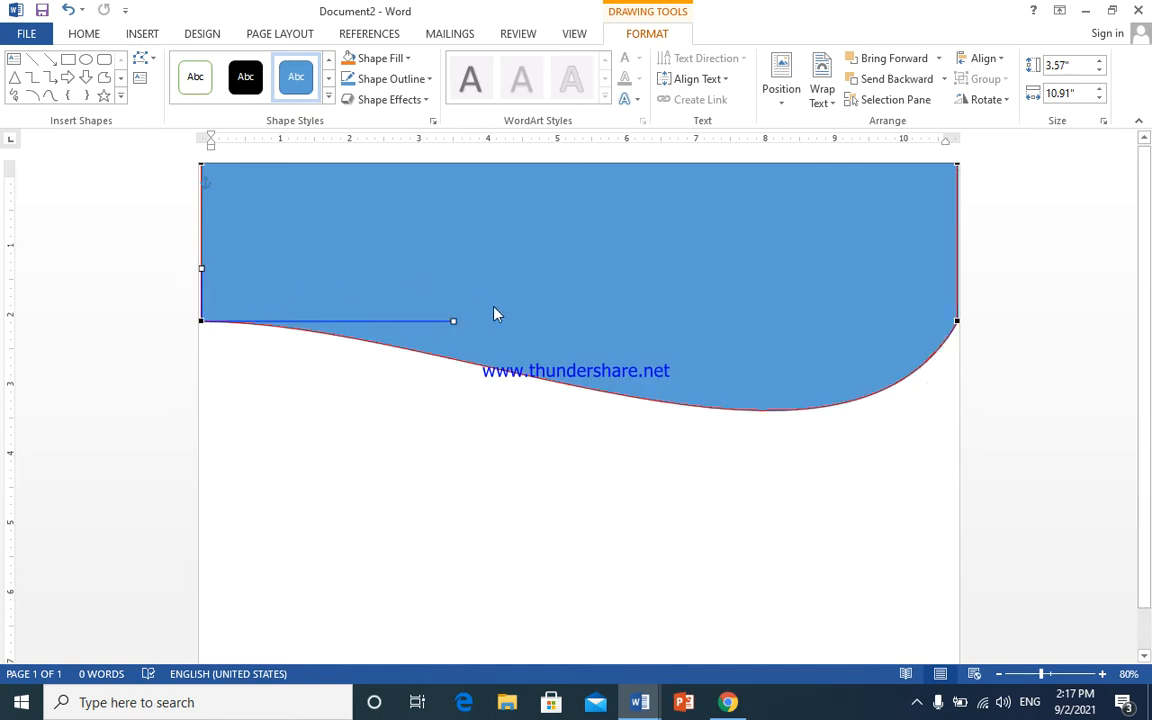
pyautogui.moveTo(453, 318); pyautogui.dragTo(414, 172)
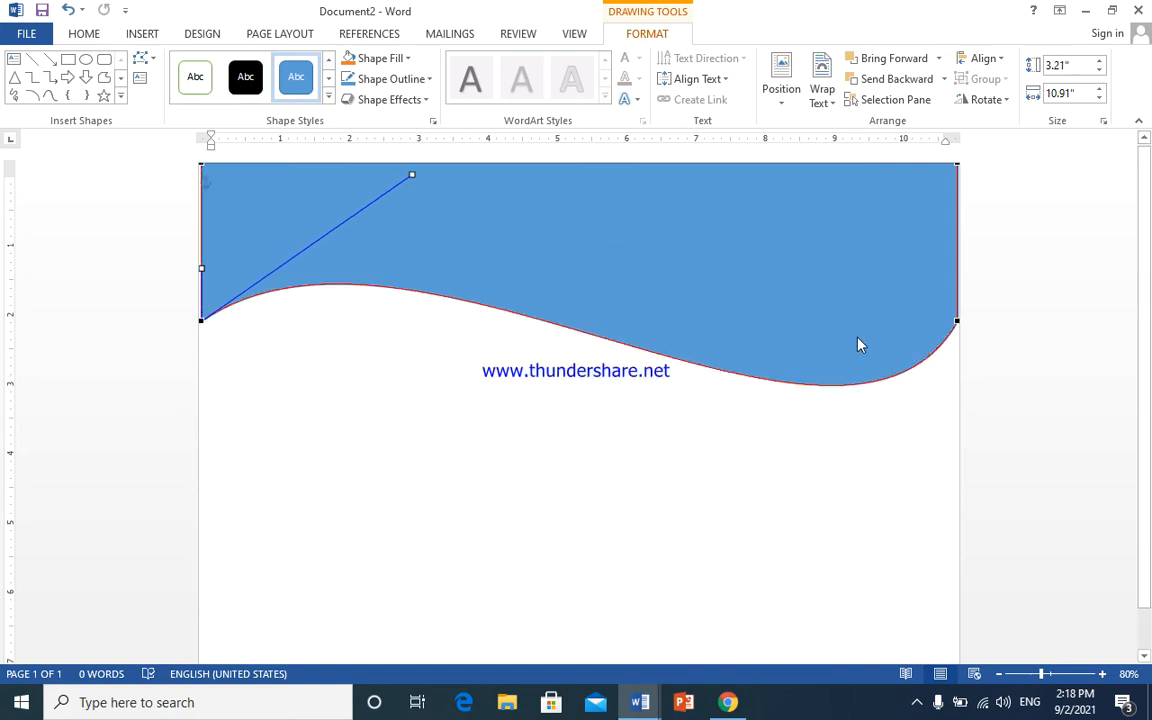
pyautogui.click(789, 290)
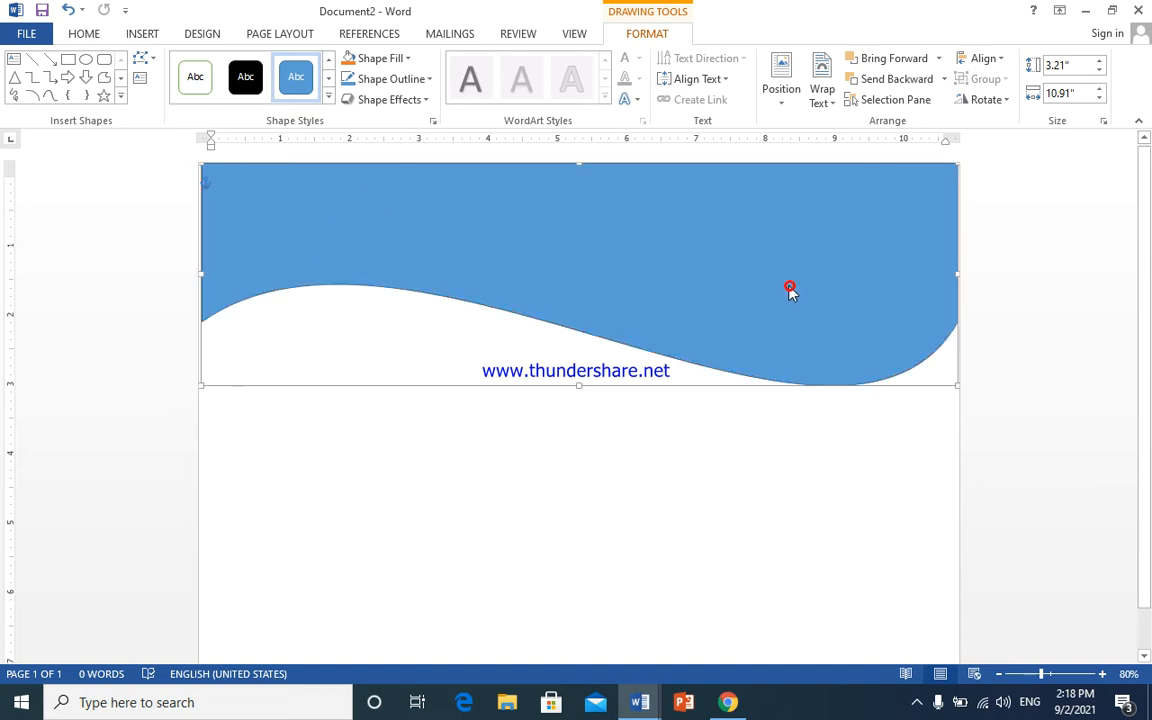
# - Resize the wave shape to 2.75" tall and 11" wide
pyautogui.click(581, 375)
pyautogui.click(633, 270)
pyautogui.moveTo(578, 385); pyautogui.dragTo(583, 353)
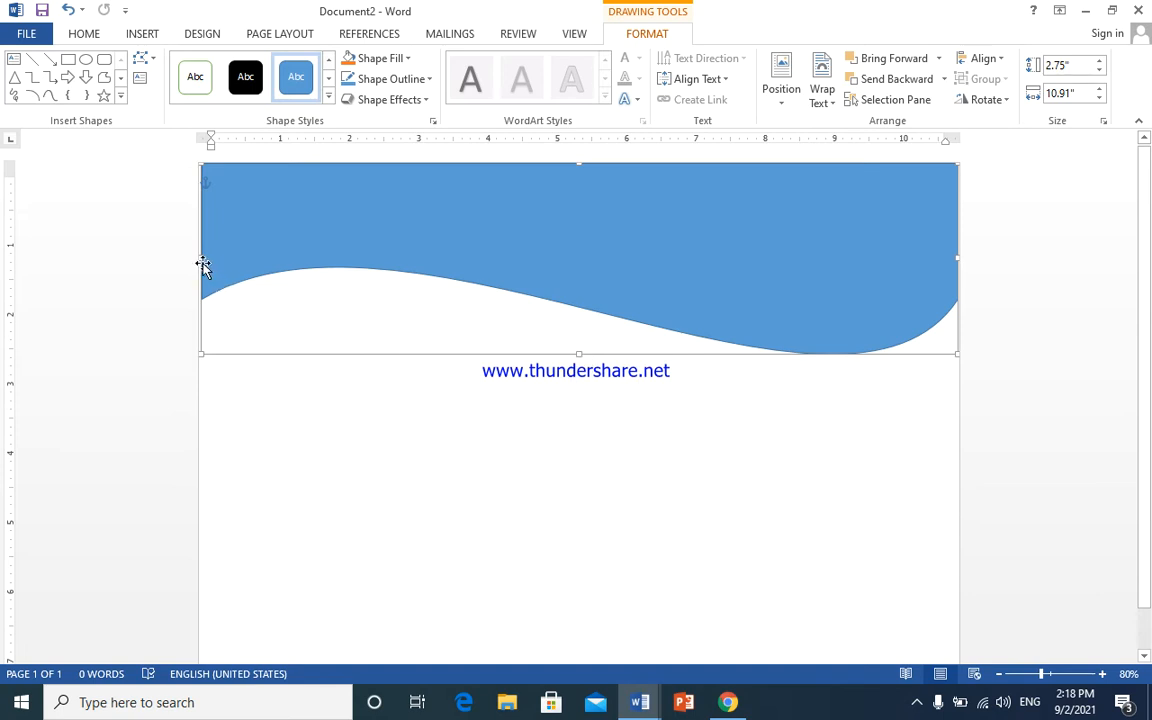
pyautogui.moveTo(199, 258); pyautogui.dragTo(193, 257)
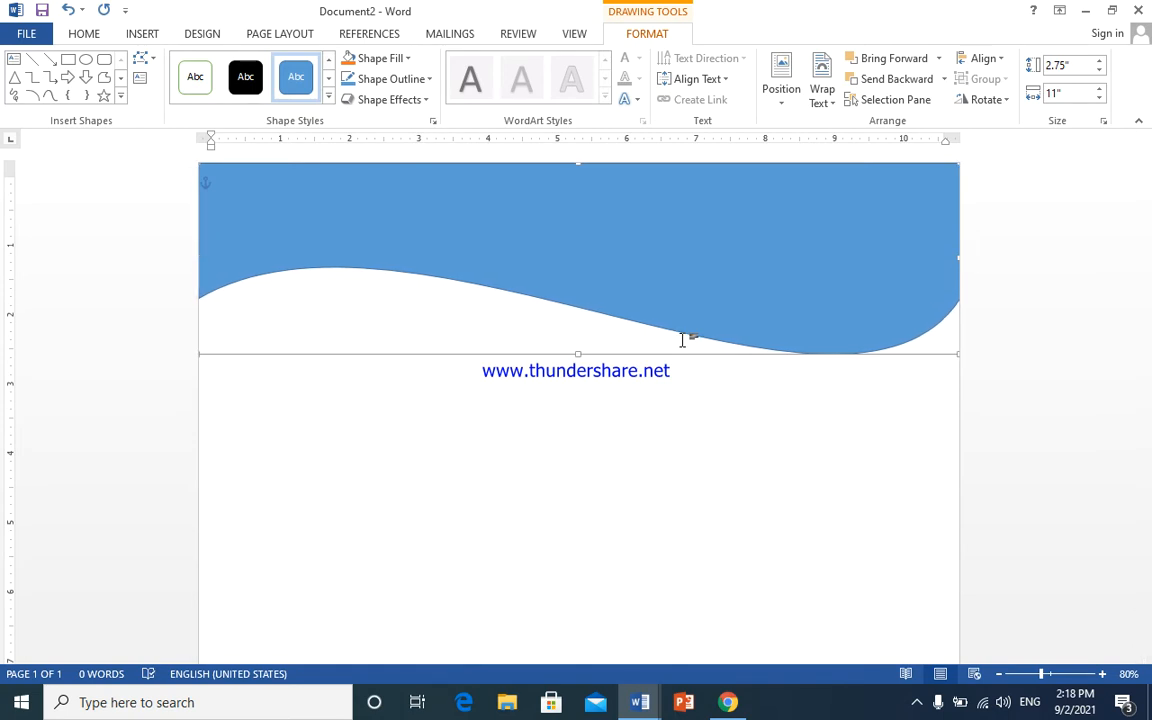
# - Duplicate the wave, fill the copy grey-blue and send it behind the blue wave
pyautogui.hotkey('ctrl', 'd')
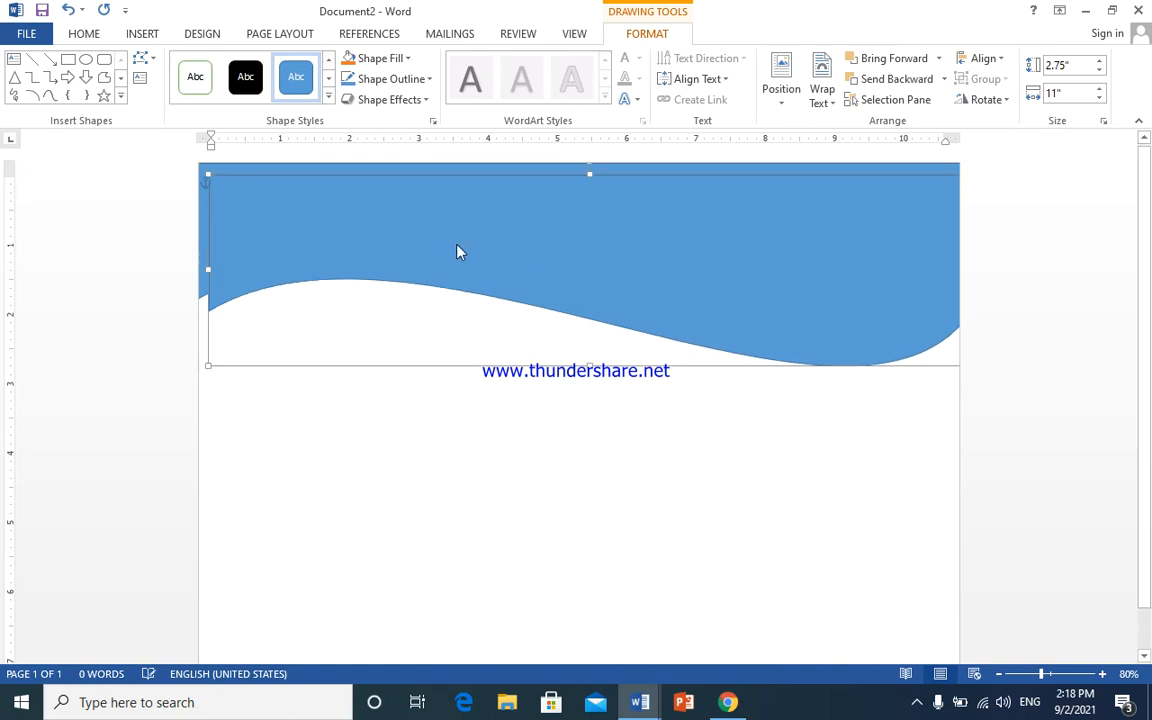
pyautogui.click(409, 58)
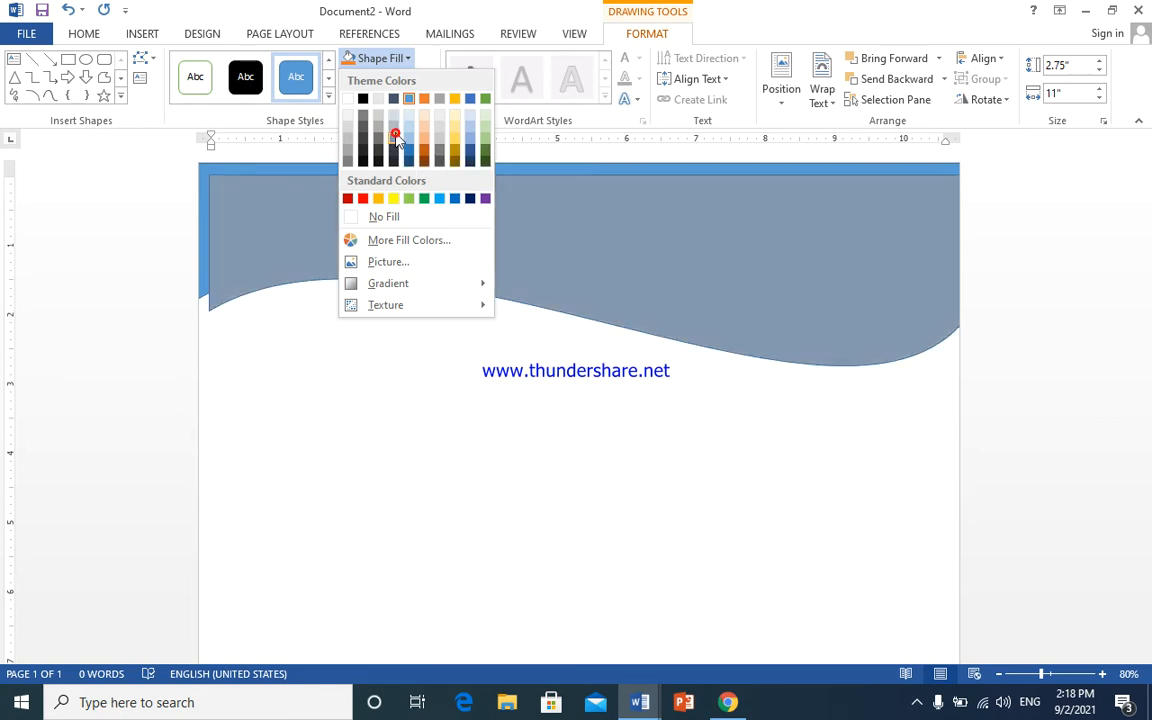
pyautogui.click(394, 137)
pyautogui.press('Left')
pyautogui.press('Left')
pyautogui.press('Left')
pyautogui.press('Left')
pyautogui.press('Left')
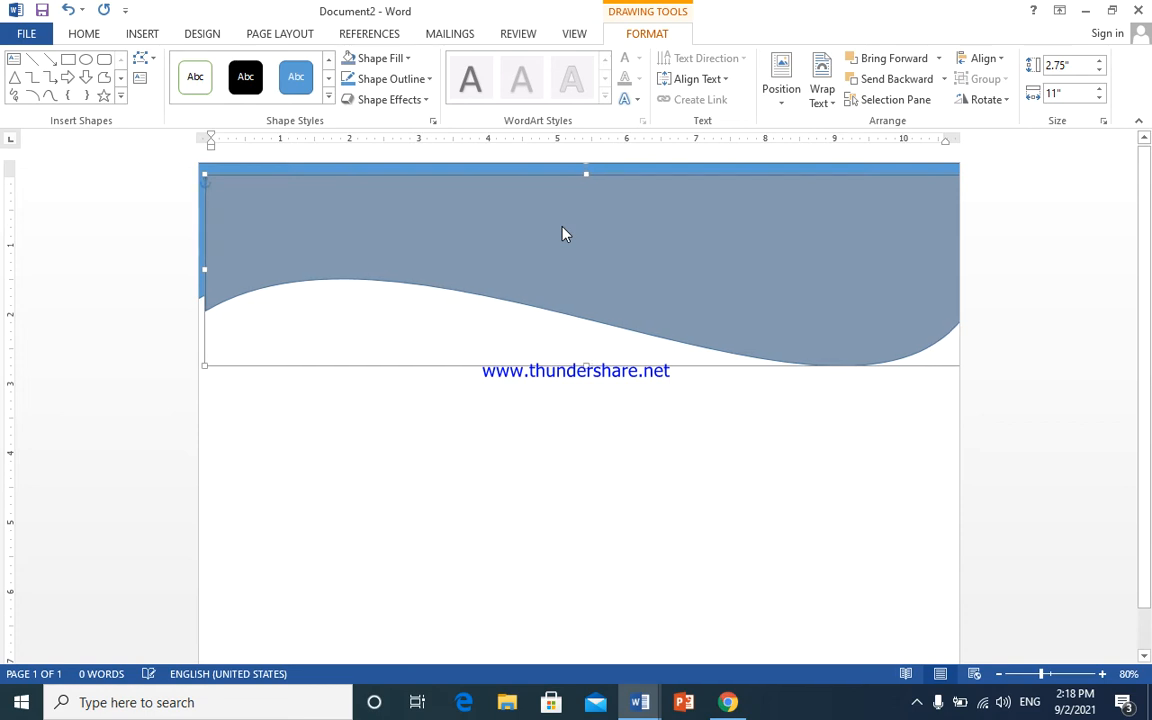
pyautogui.click(897, 78)
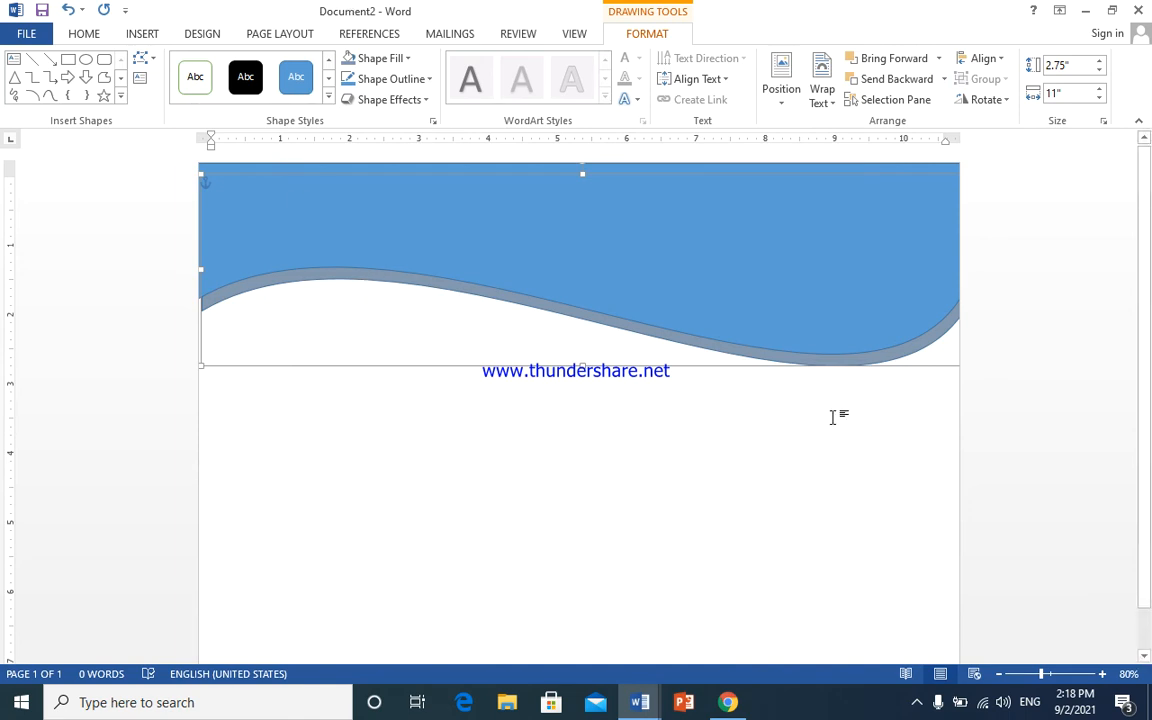
# - Move and enlarge the grey-blue wave so it shows as a band below the blue curve
pyautogui.moveTo(707, 371)
pyautogui.mouseDown()
pyautogui.moveTo(643, 381)
pyautogui.moveTo(712, 364)
pyautogui.mouseUp()
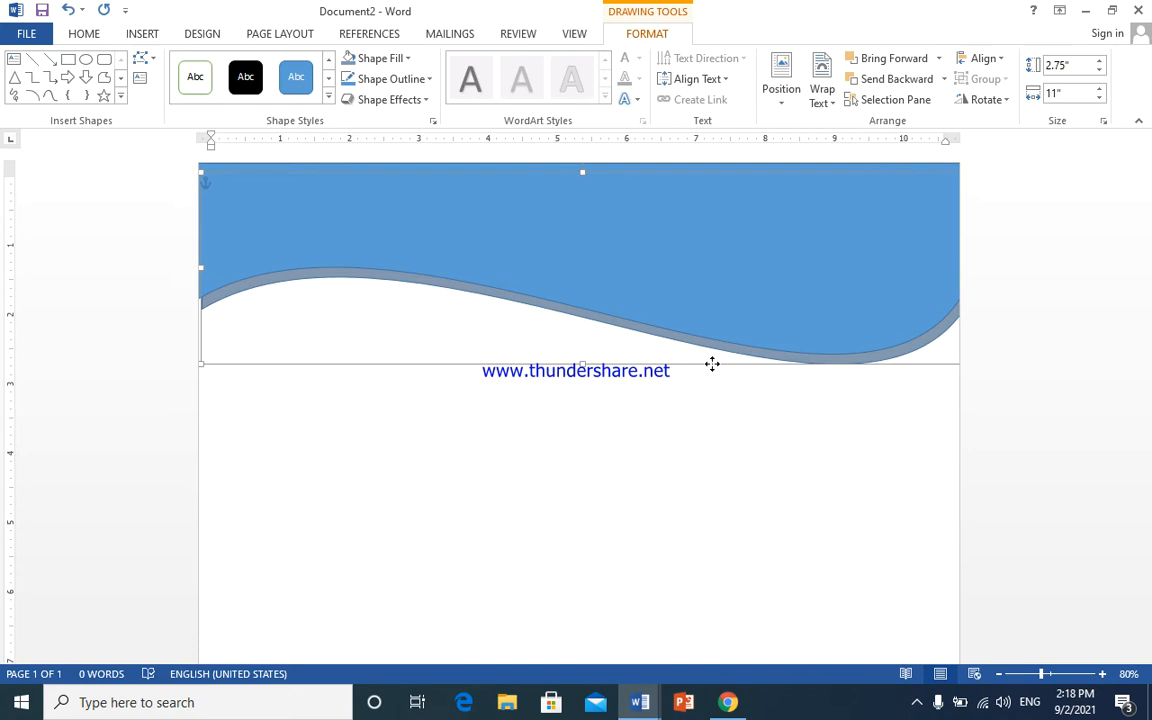
pyautogui.moveTo(711, 361); pyautogui.dragTo(705, 360)
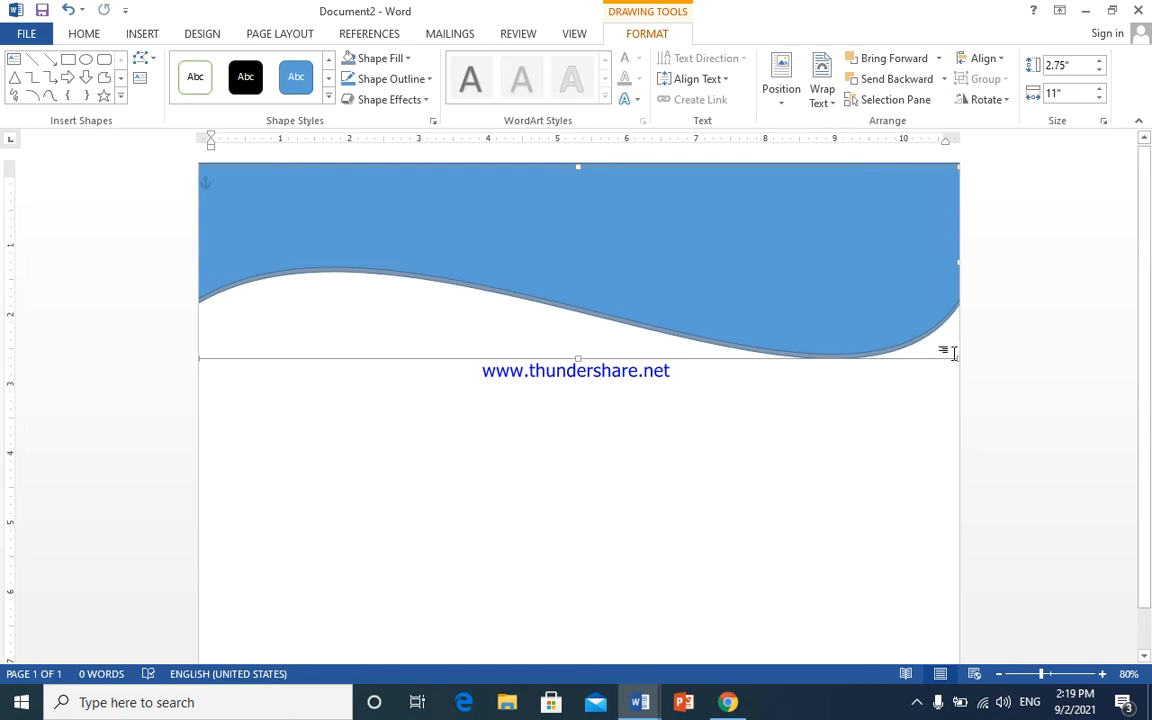
pyautogui.moveTo(956, 359); pyautogui.dragTo(950, 378)
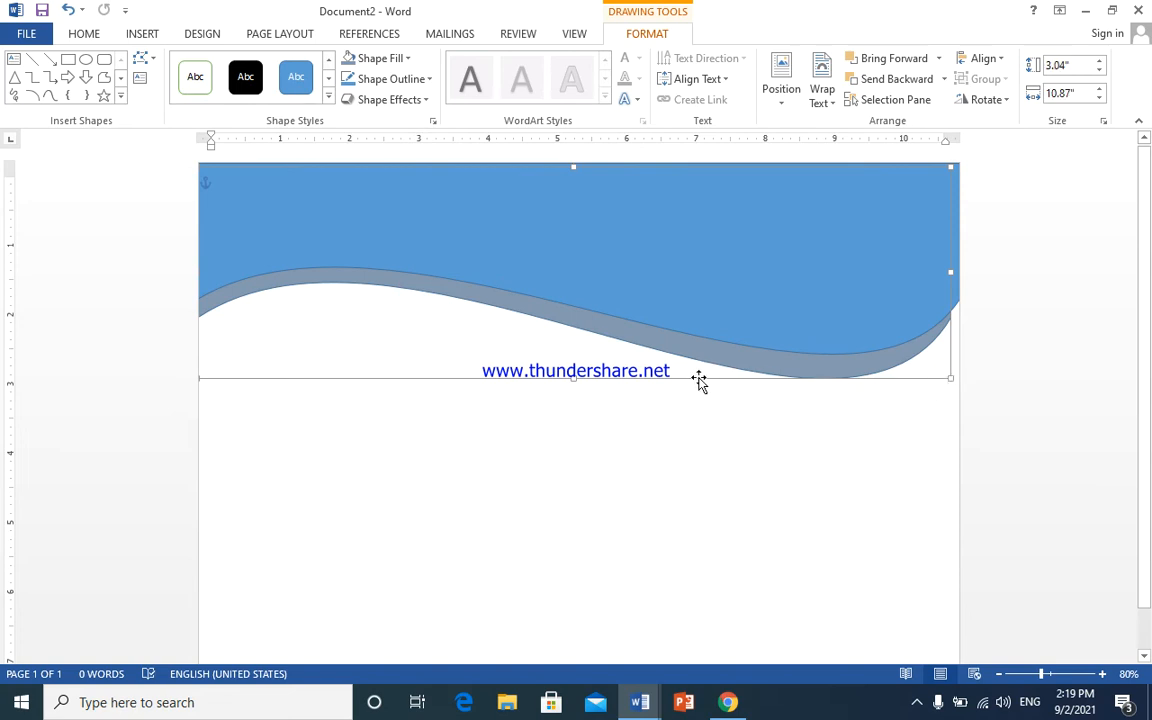
pyautogui.click(702, 378)
pyautogui.moveTo(690, 372); pyautogui.dragTo(679, 372)
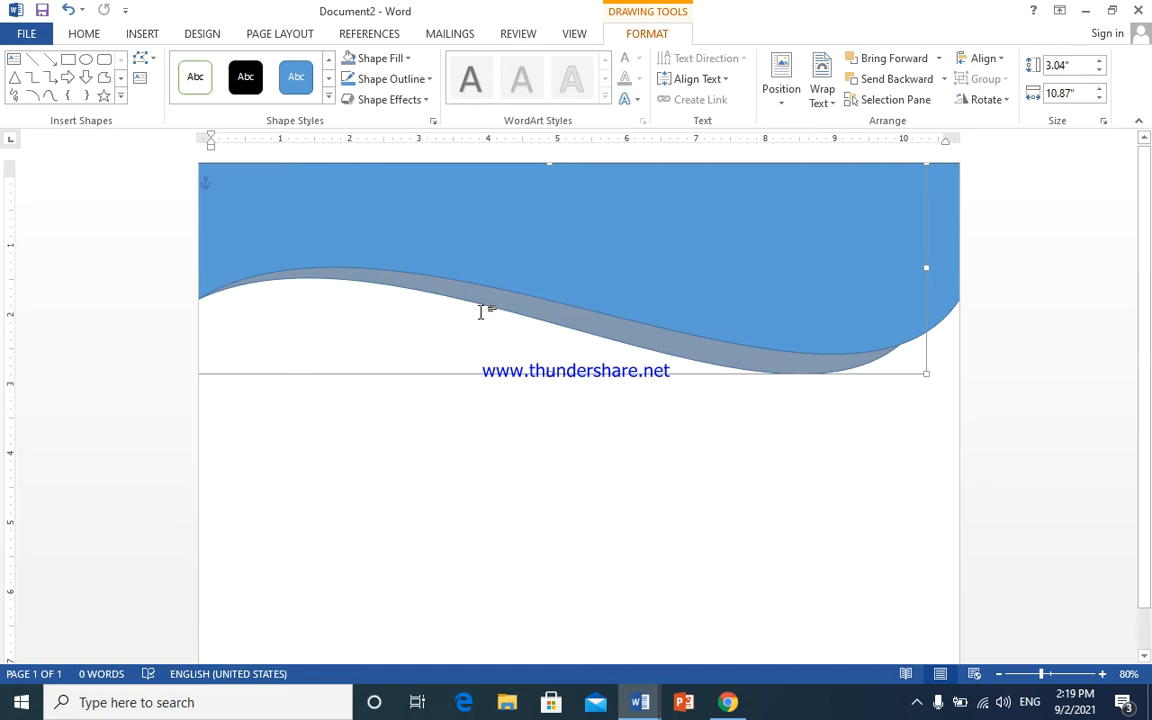
# - Duplicate the wave, fill it orange and send it behind both blue and grey layers
pyautogui.hotkey('ctrl', 'd')
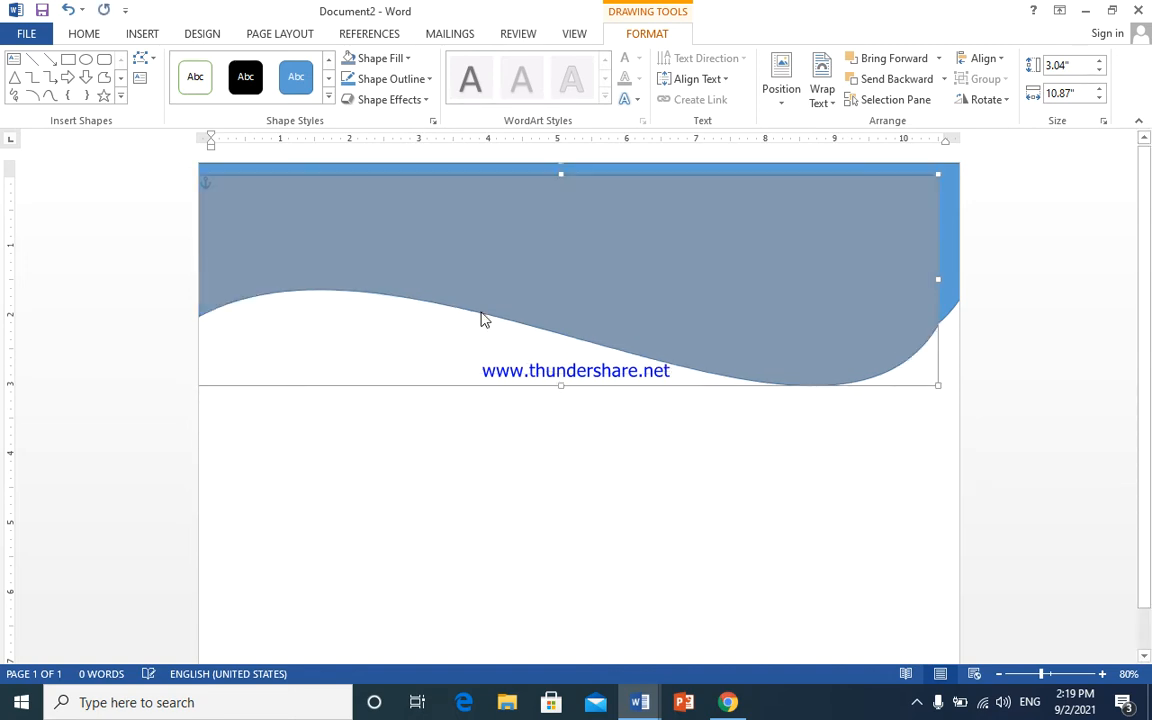
pyautogui.click(404, 60)
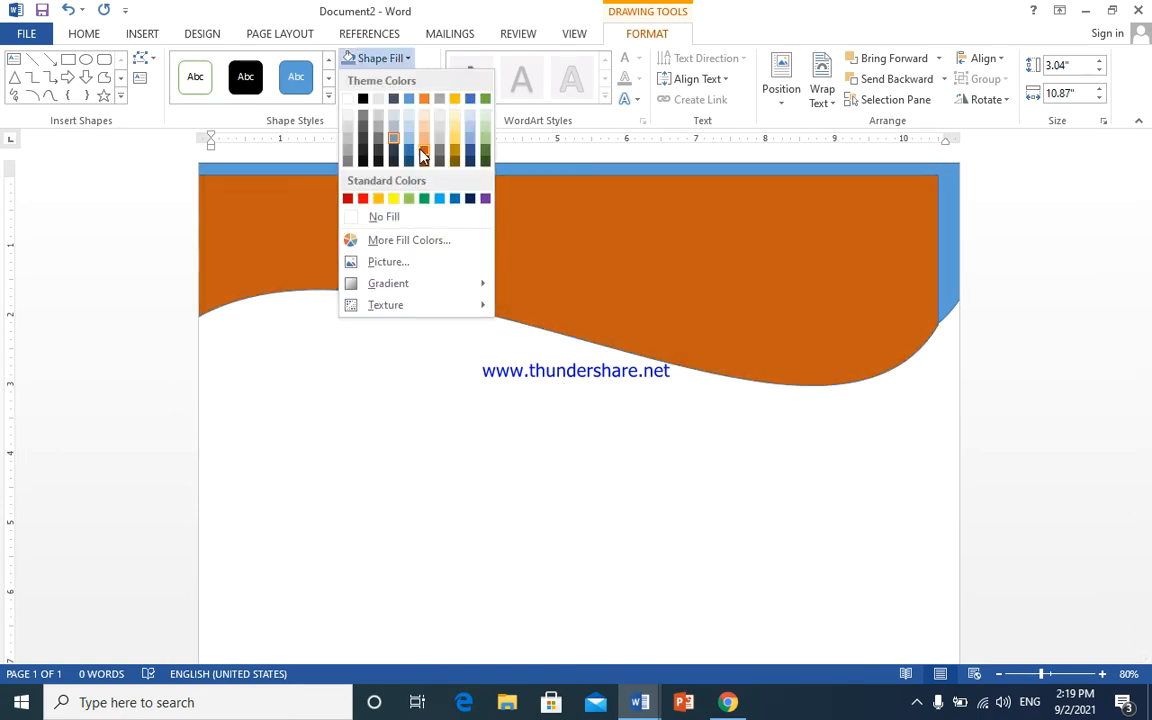
pyautogui.click(426, 150)
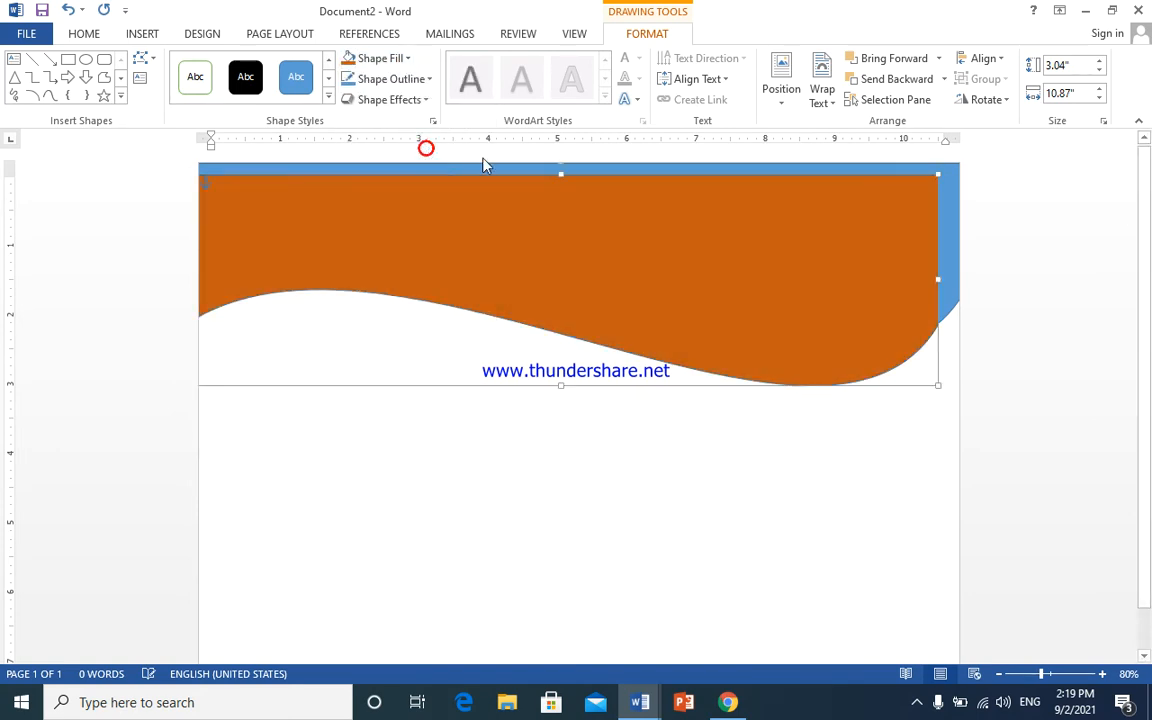
pyautogui.click(893, 78)
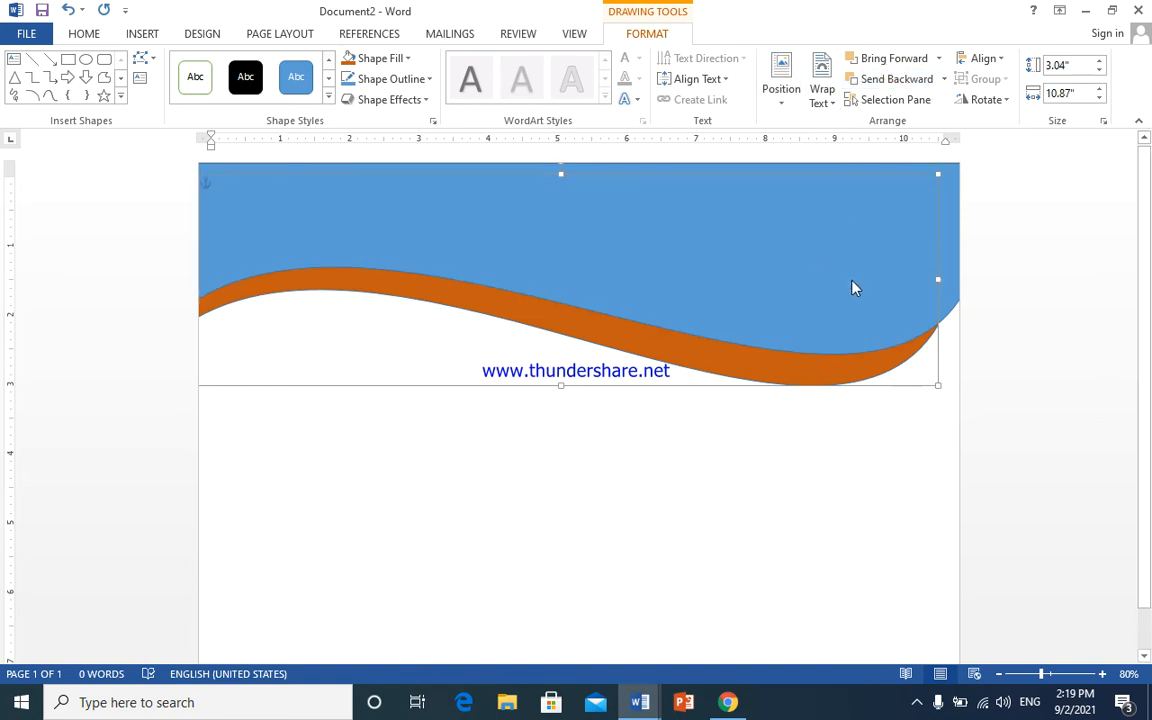
pyautogui.click(870, 79)
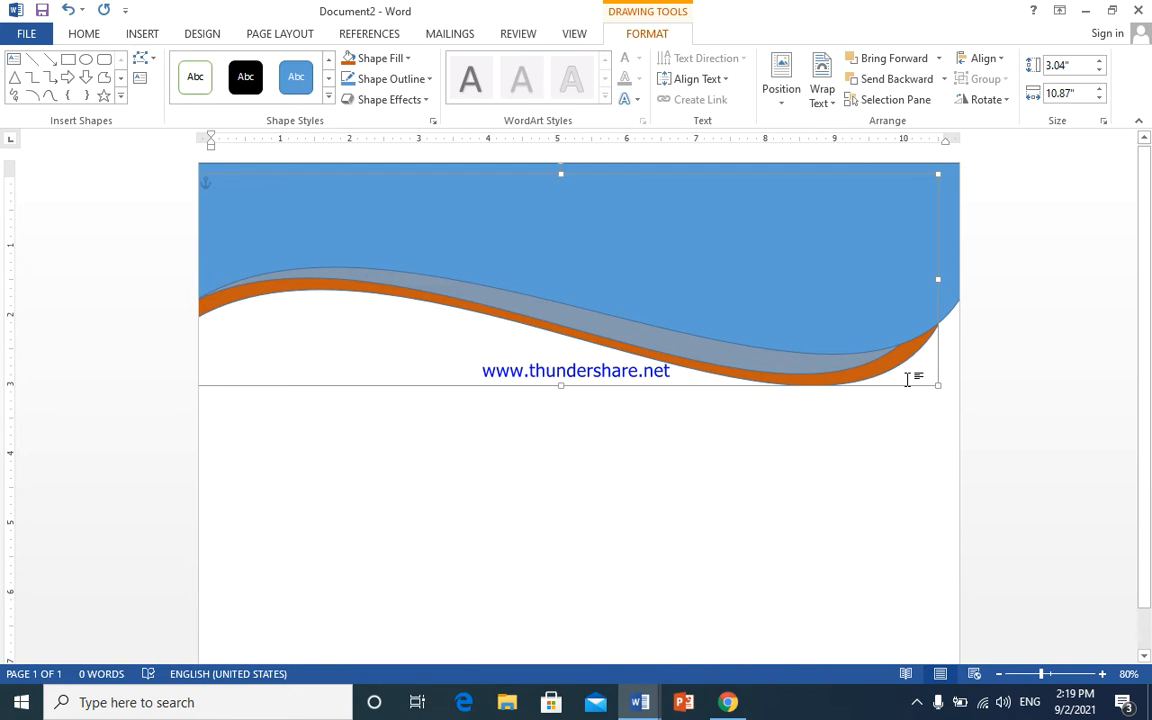
# - Move, enlarge and nudge the orange wave so a stripe shows beneath the grey band
pyautogui.moveTo(911, 388); pyautogui.dragTo(876, 383)
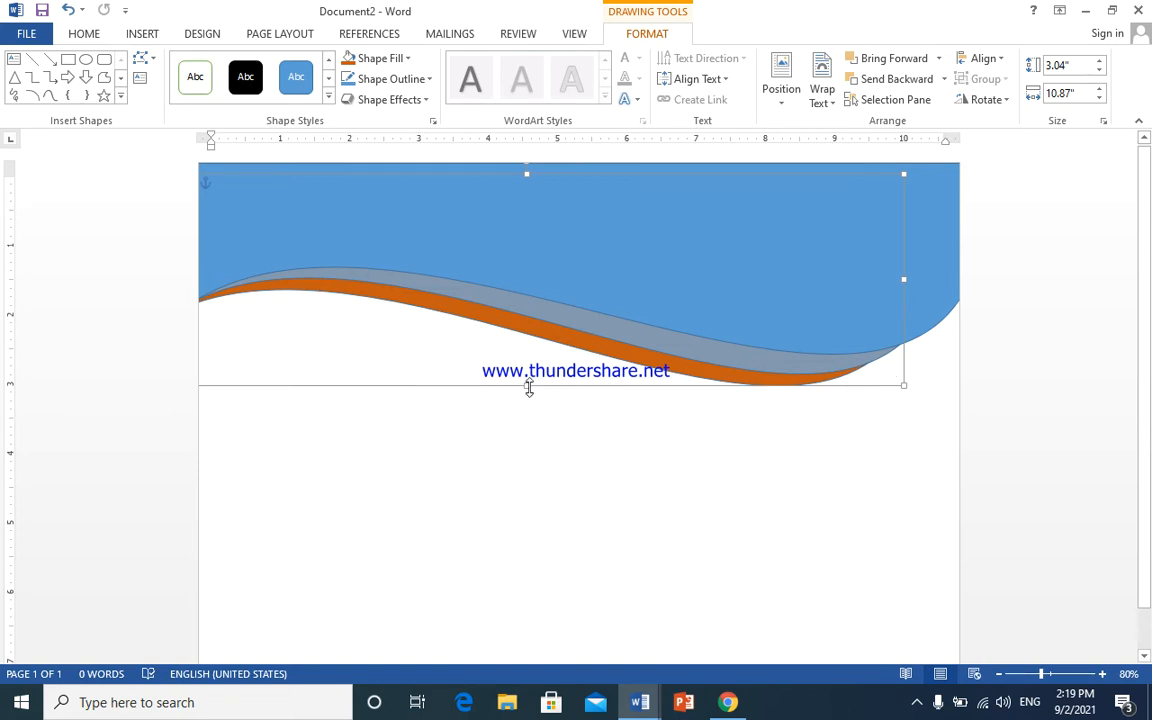
pyautogui.moveTo(903, 385); pyautogui.dragTo(911, 400)
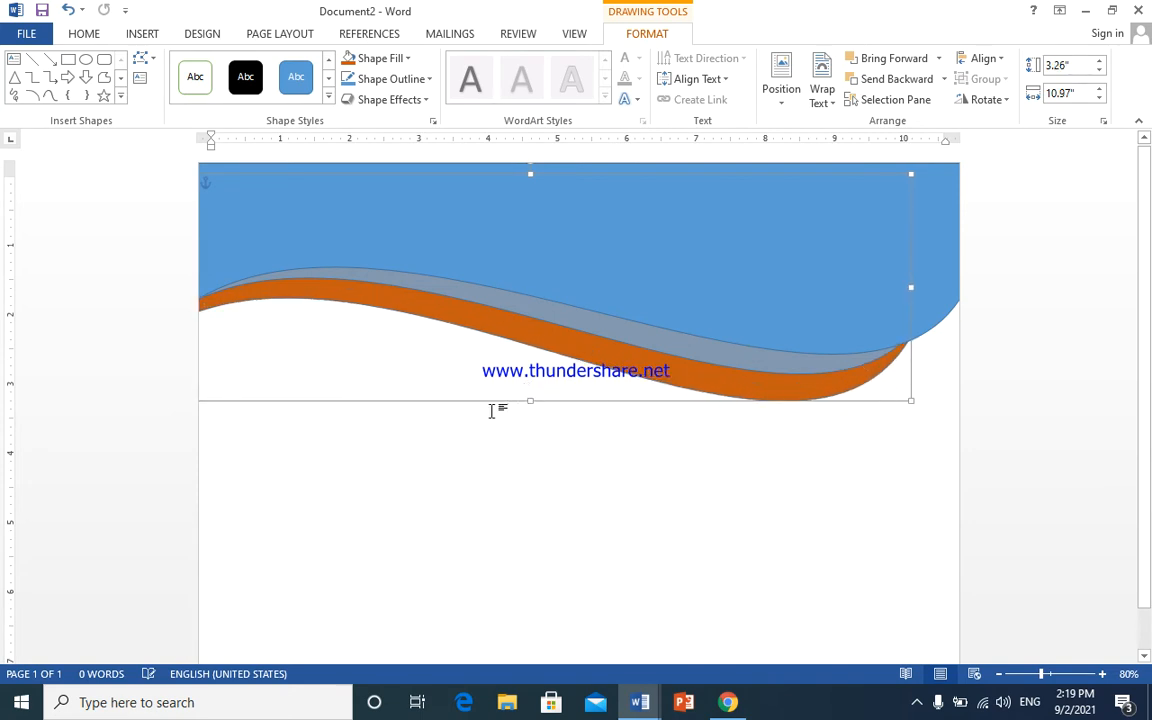
pyautogui.click(403, 399)
pyautogui.moveTo(403, 398); pyautogui.dragTo(386, 394)
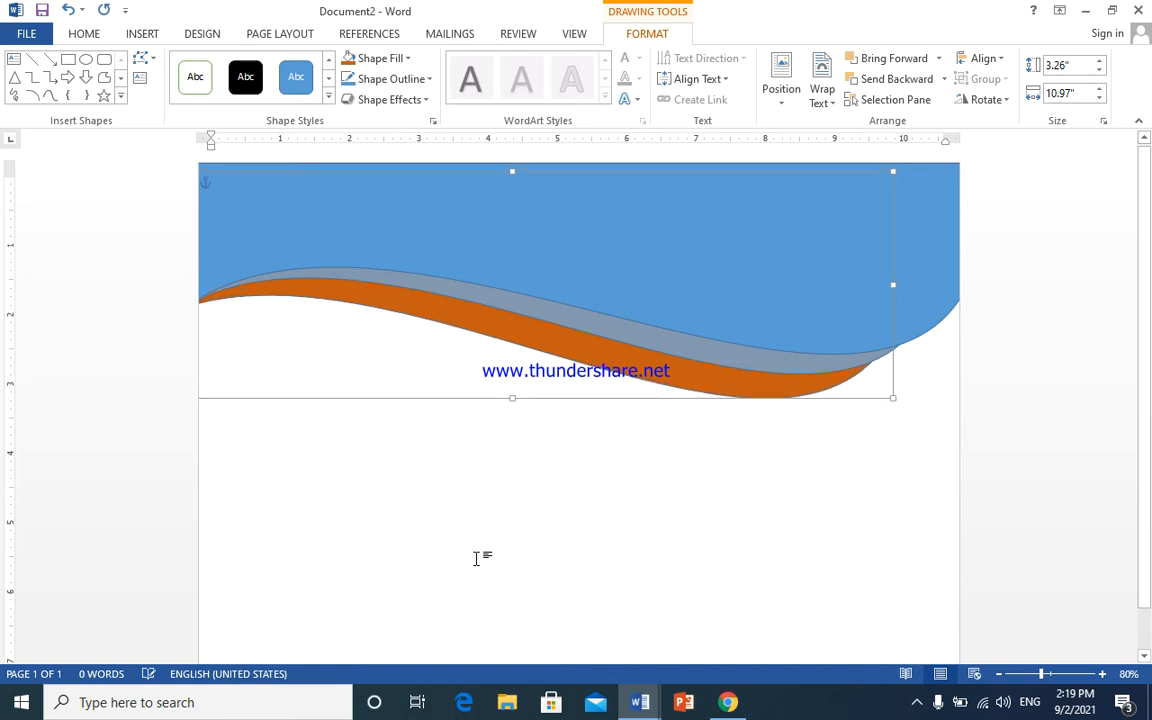
pyautogui.press('Up')
pyautogui.press('Up')
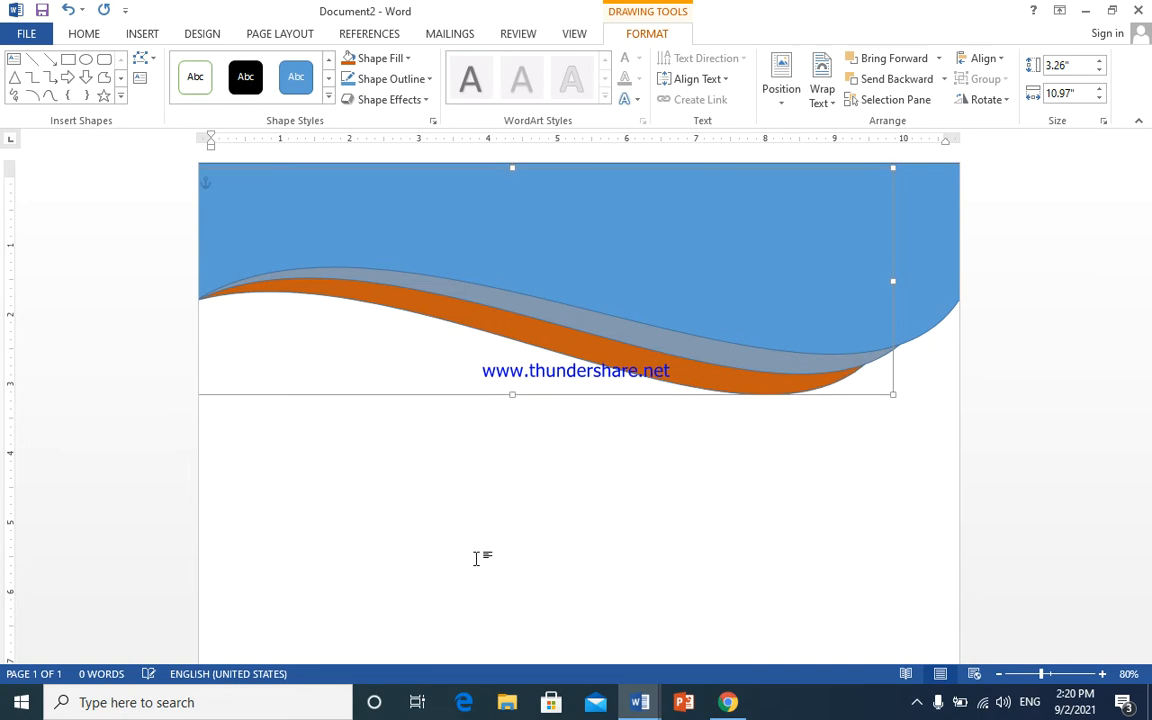
pyautogui.press('Right')
pyautogui.press('Right')
pyautogui.press('Right')
pyautogui.press('Right')
pyautogui.press('Left')
pyautogui.press('Down')
pyautogui.press('Down')
pyautogui.press('Down')
pyautogui.press('Left')
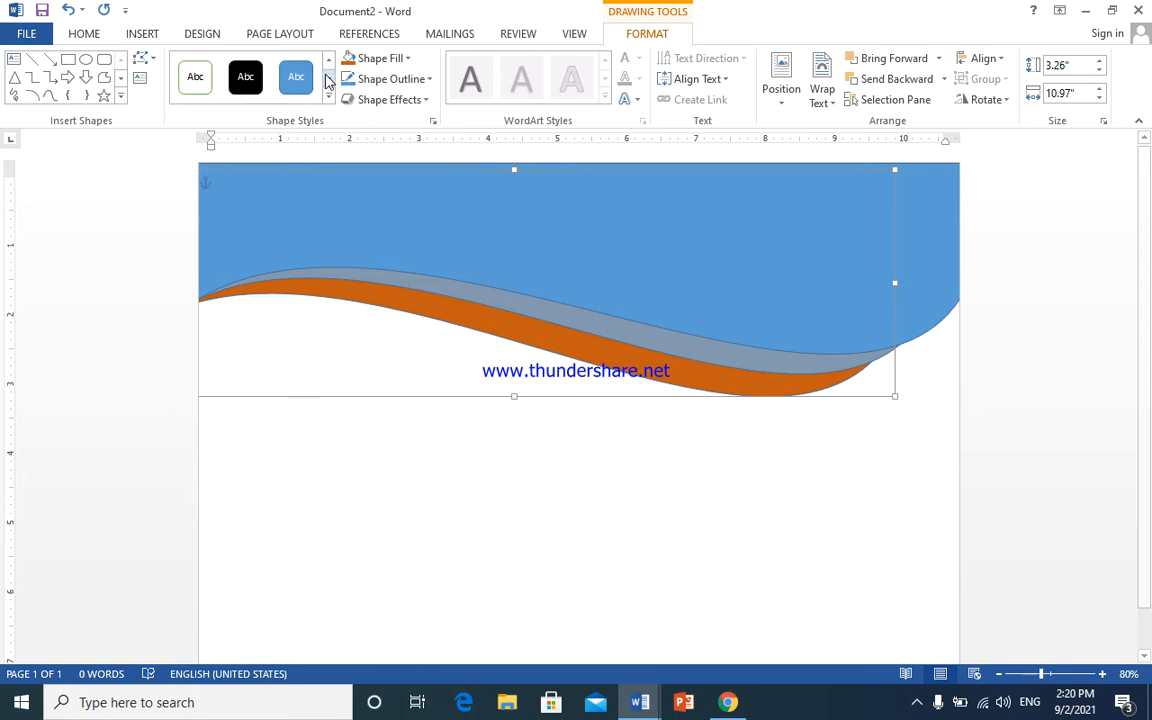
# - Fill the top wave with a darker blue from Shape Fill and deselect it
pyautogui.click(617, 213)
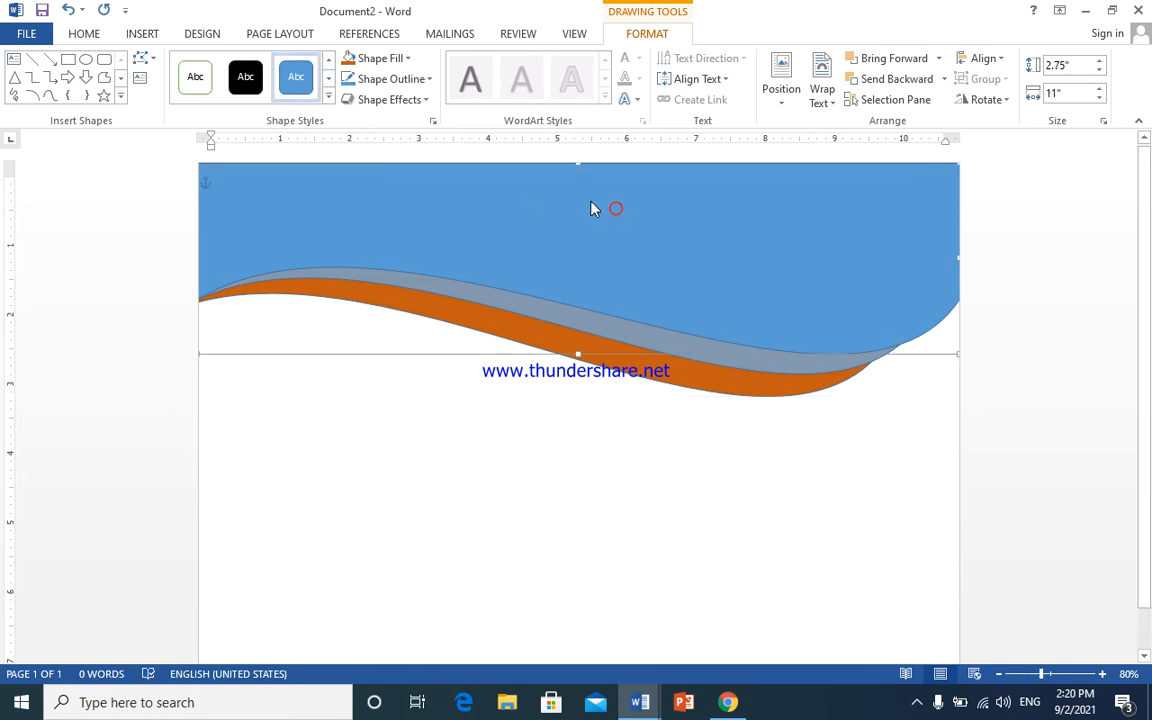
pyautogui.click(405, 58)
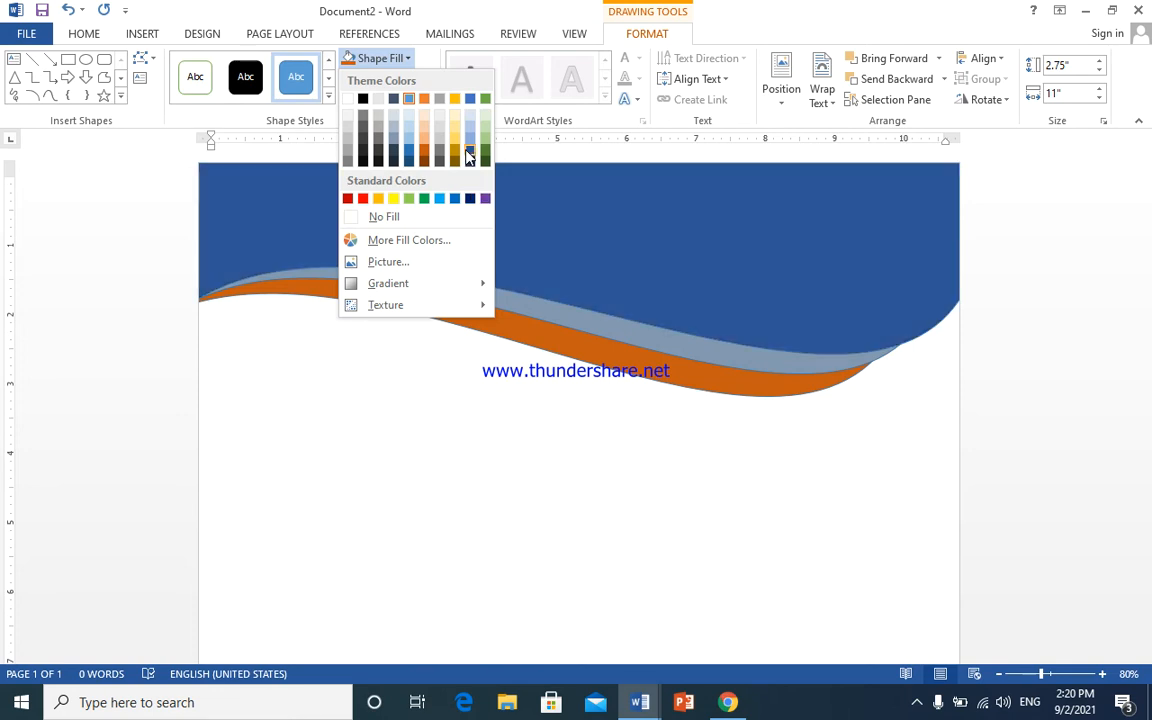
pyautogui.click(409, 153)
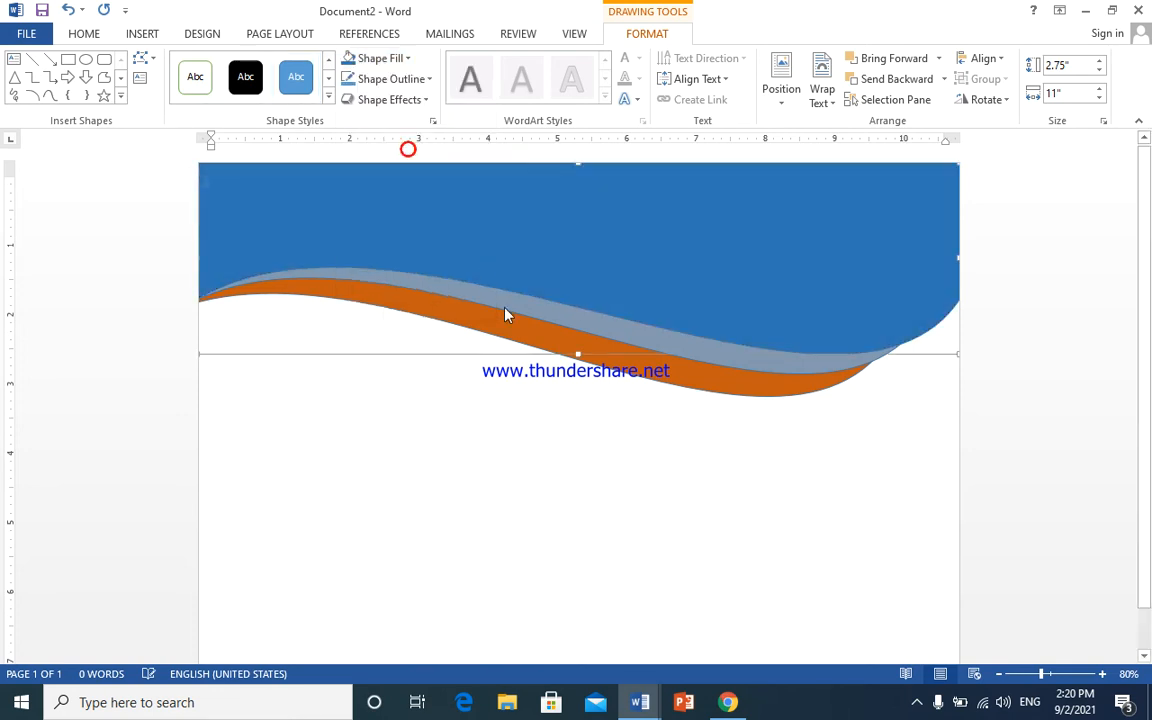
pyautogui.click(551, 386)
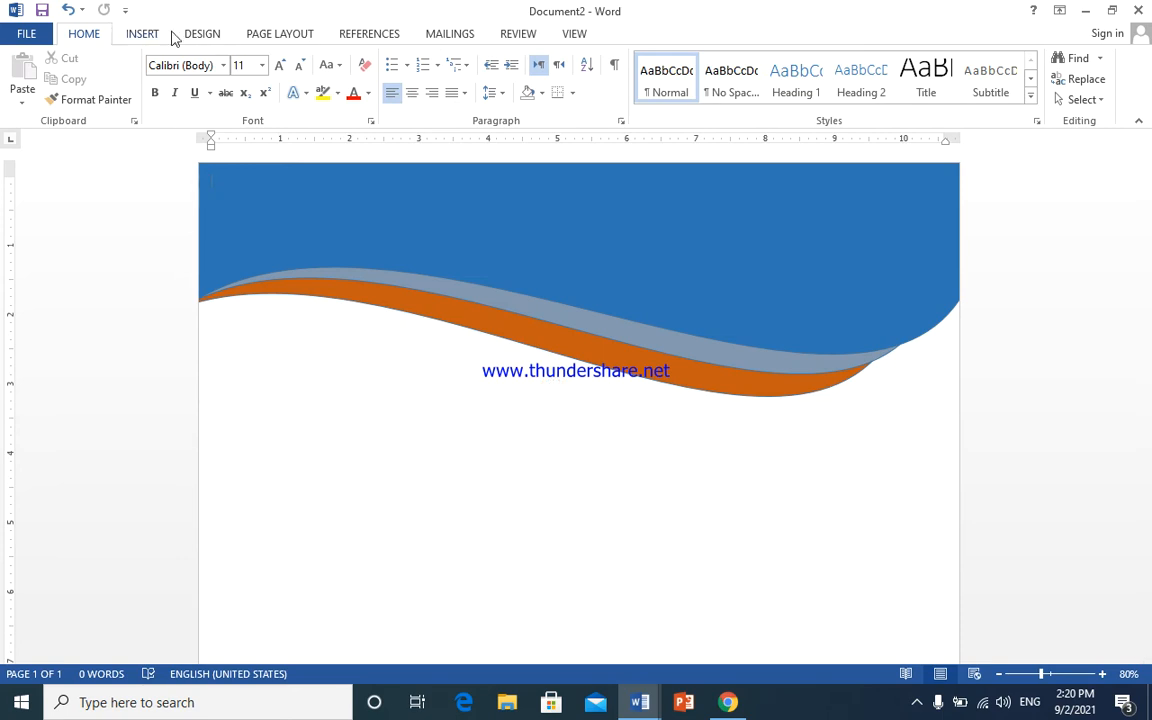
# - Apply the Parchment texture fill effect as the page colour
pyautogui.click(202, 33)
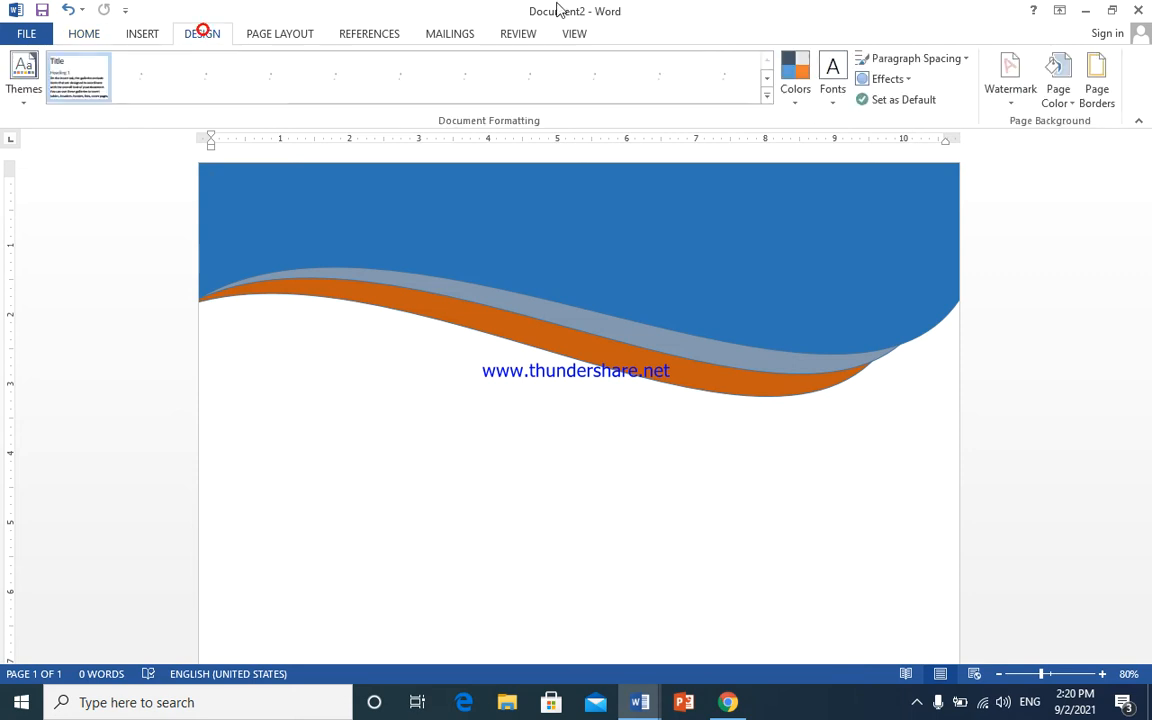
pyautogui.click(1055, 98)
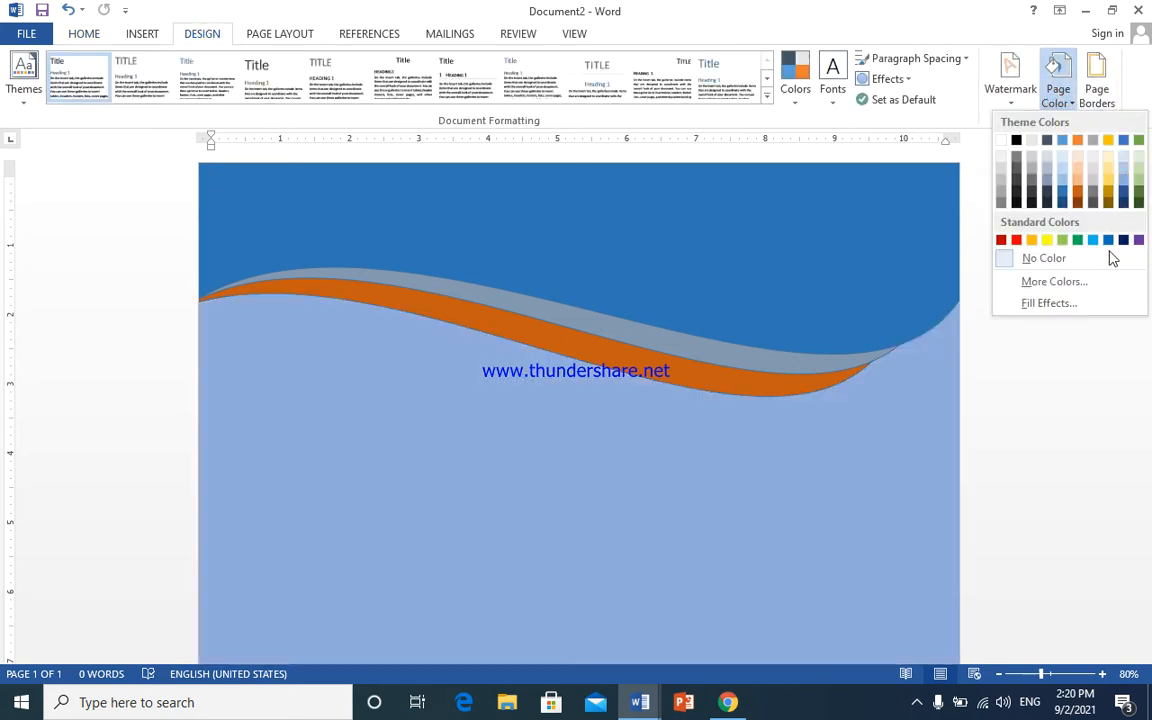
pyautogui.click(1074, 296)
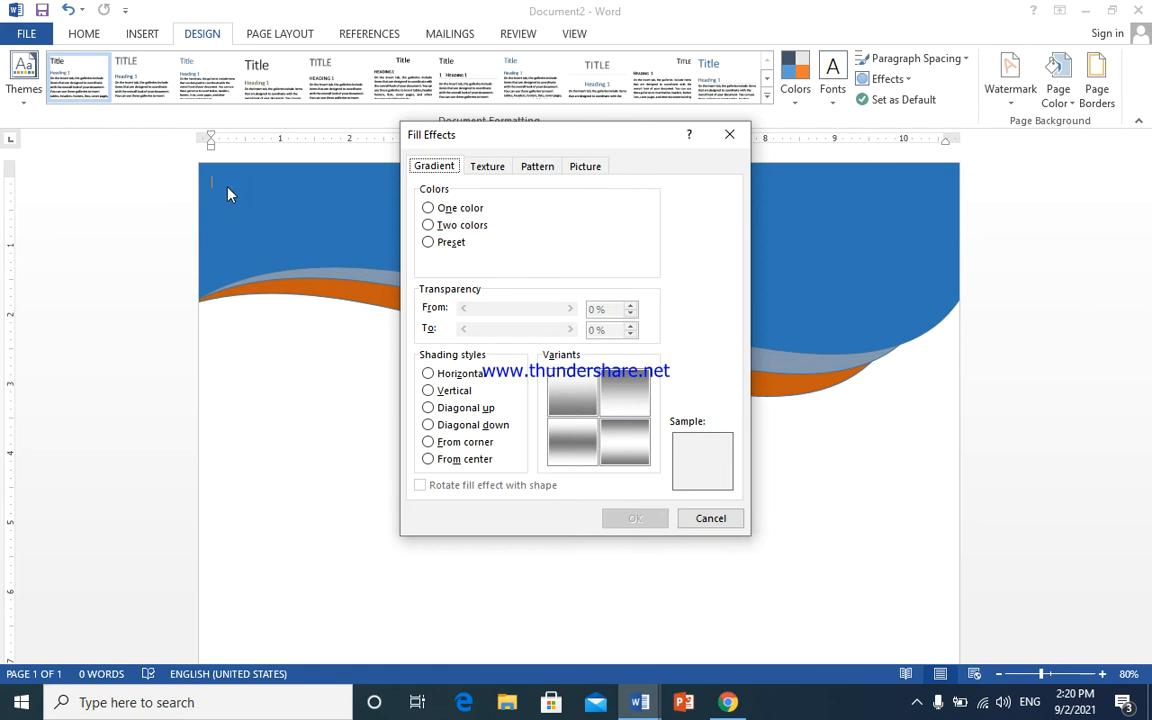
pyautogui.click(489, 168)
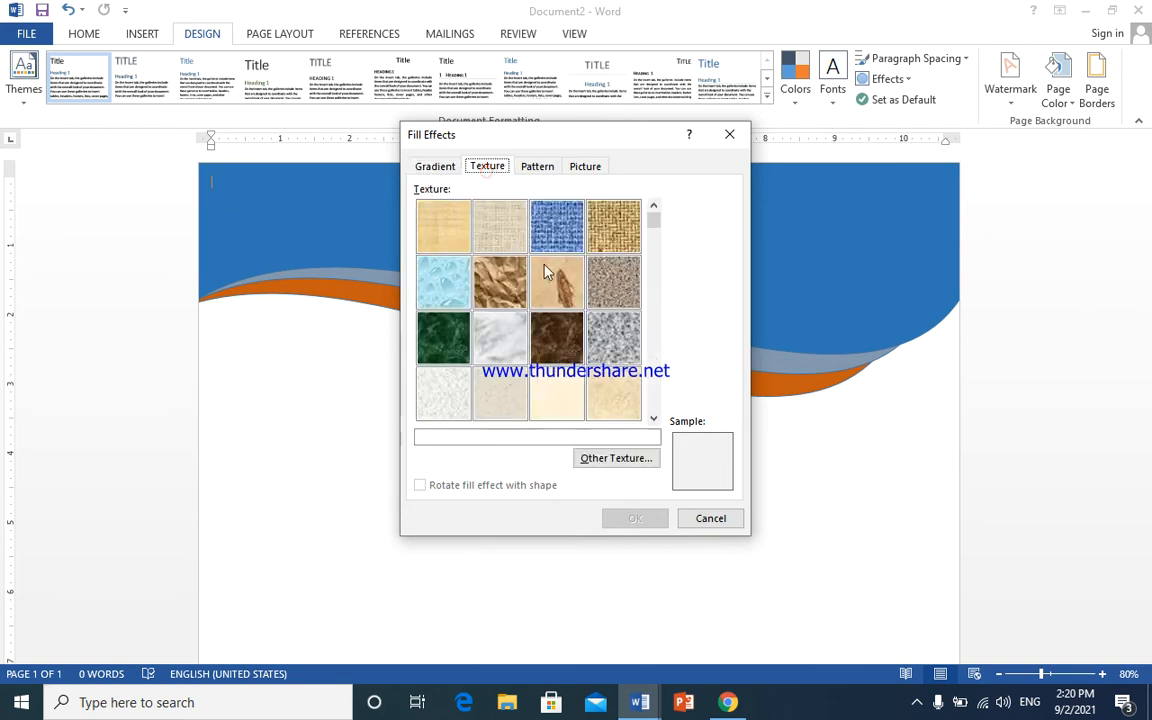
pyautogui.click(556, 392)
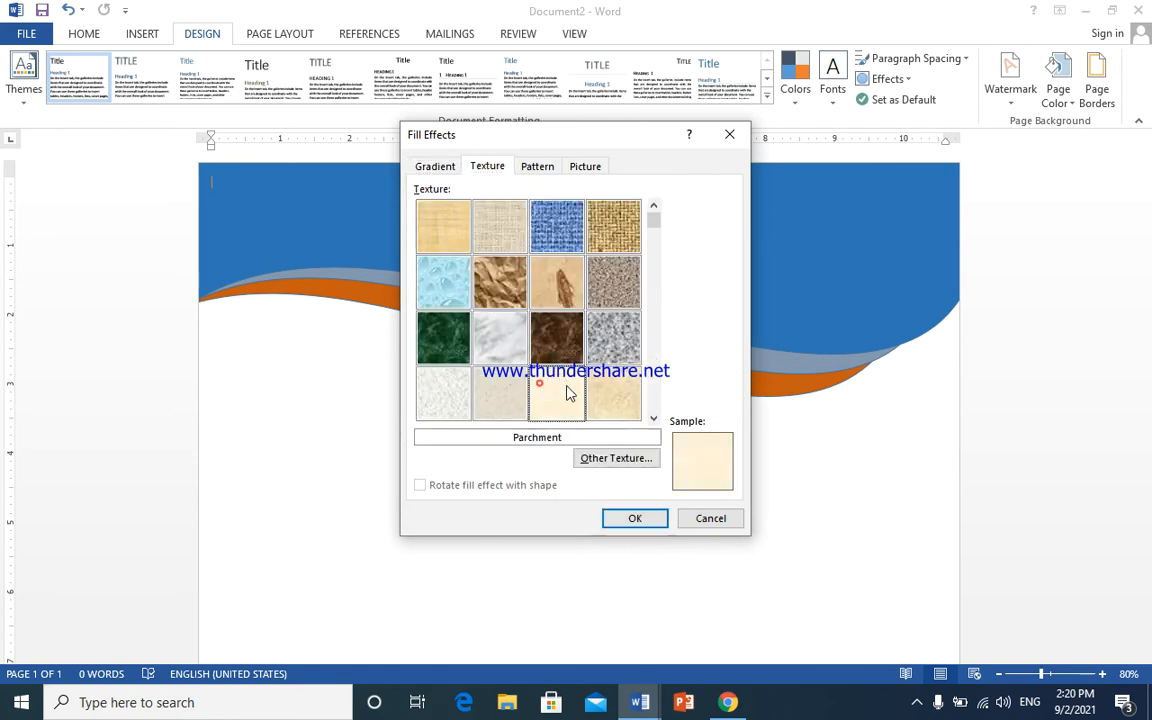
pyautogui.click(640, 518)
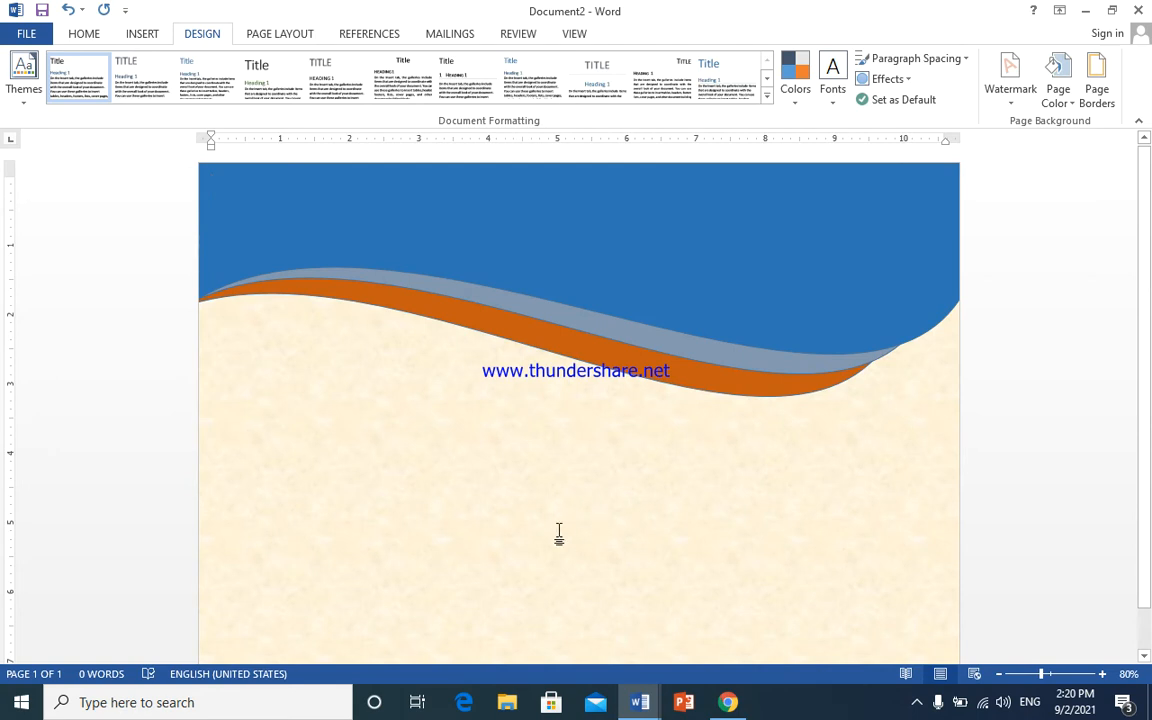
pyautogui.click(635, 244)
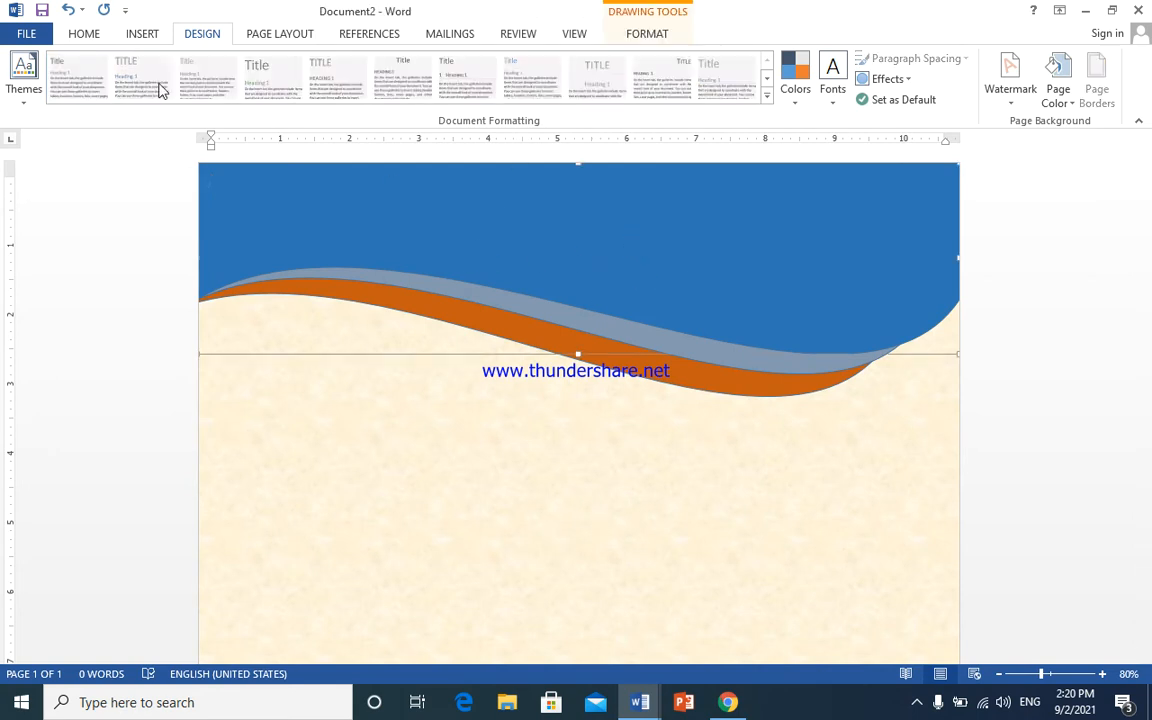
# - Insert gold-style WordArt reading 'mirwais' and place it at the header's top-right corner
pyautogui.click(148, 34)
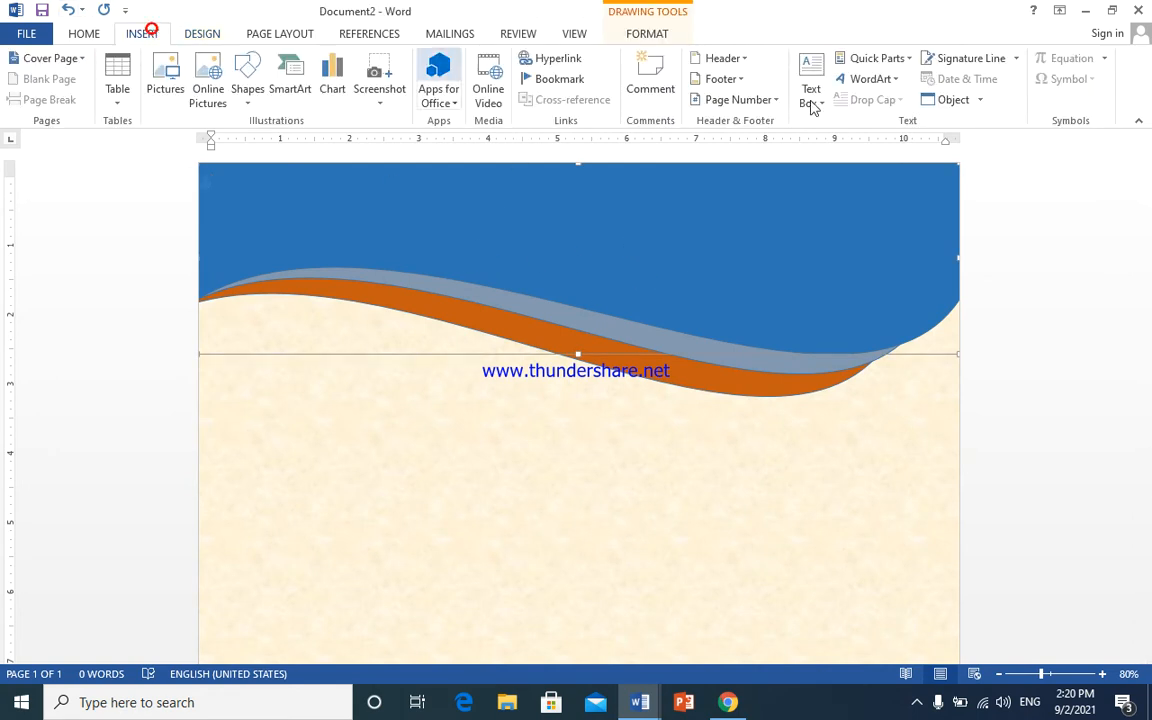
pyautogui.click(869, 79)
pyautogui.click(1057, 118)
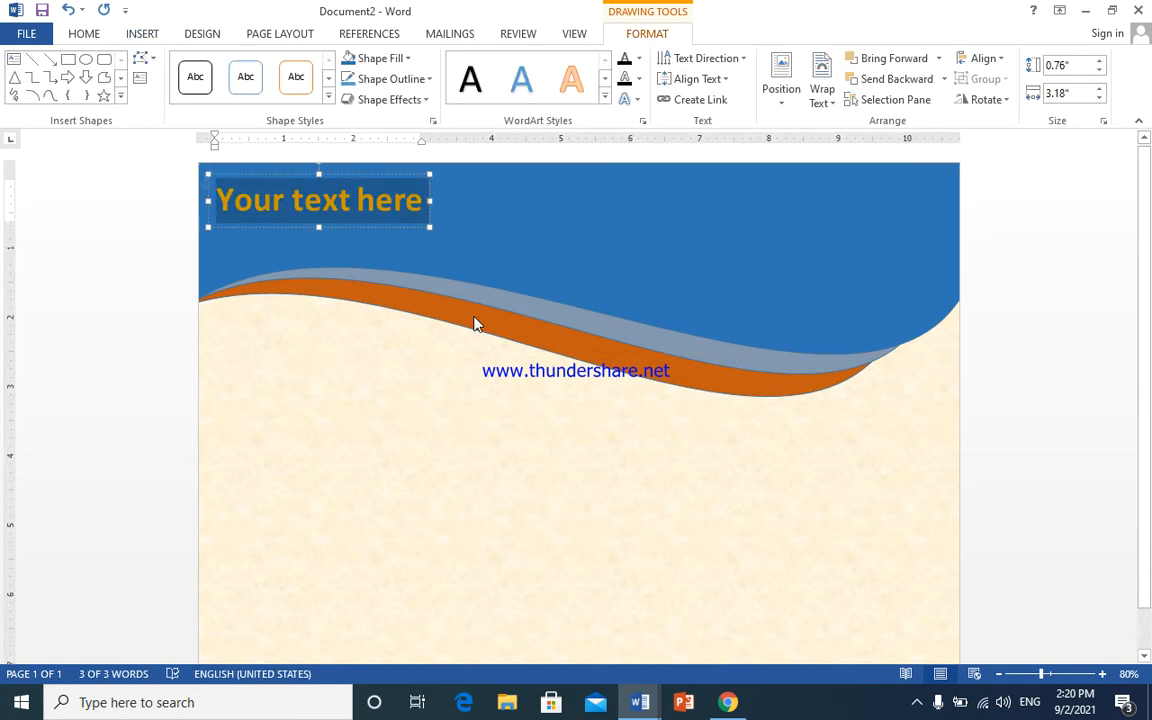
pyautogui.write('mirwais')
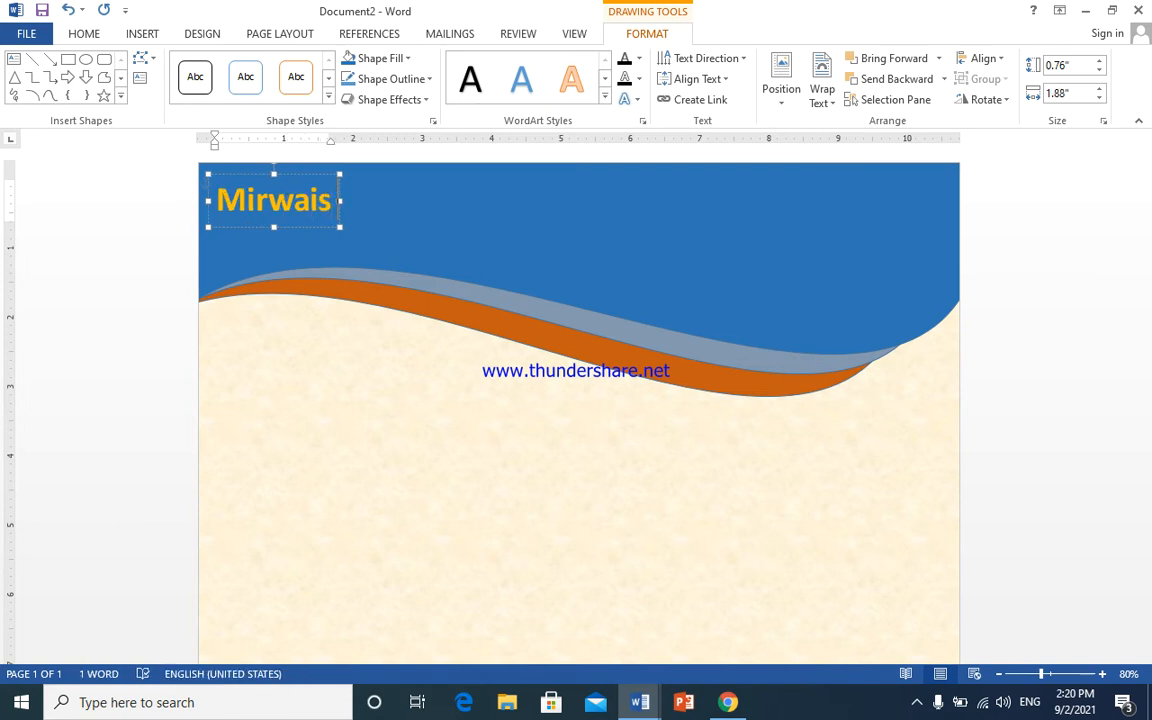
pyautogui.moveTo(293, 177); pyautogui.dragTo(885, 169)
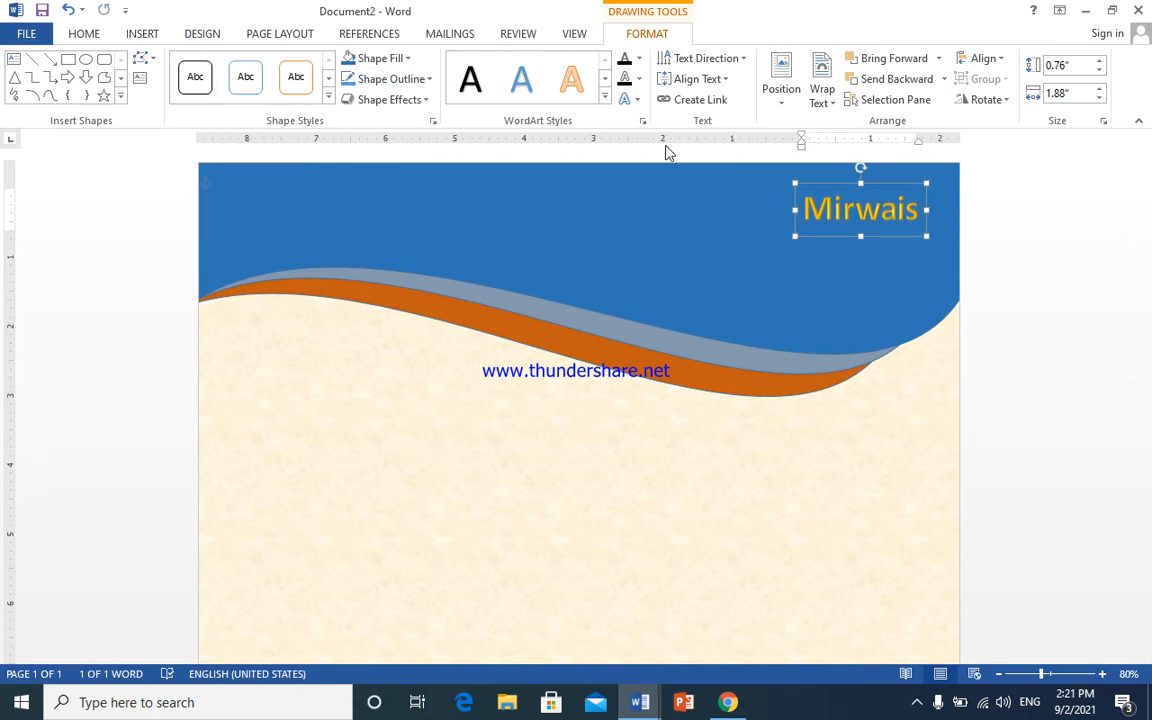
# - Resize and reposition the Mirwais WordArt box toward the header's top-right
pyautogui.hotkey('ctrl', 'a')
pyautogui.click(88, 34)
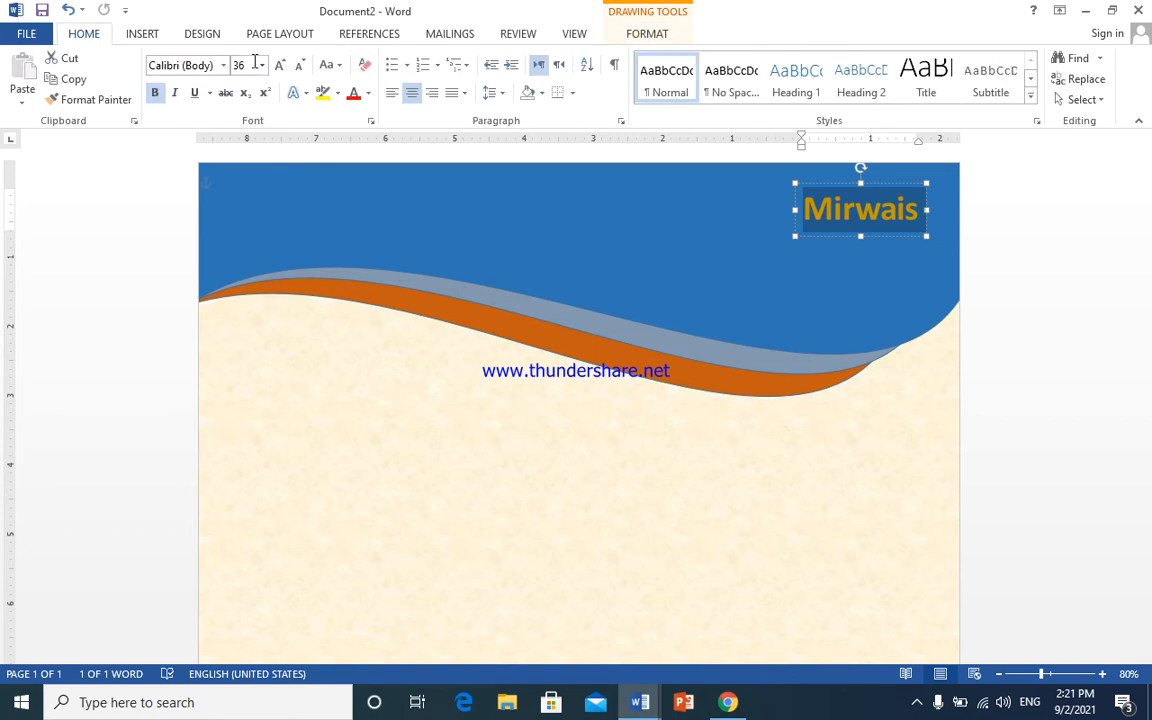
pyautogui.click(277, 64)
pyautogui.click(277, 64)
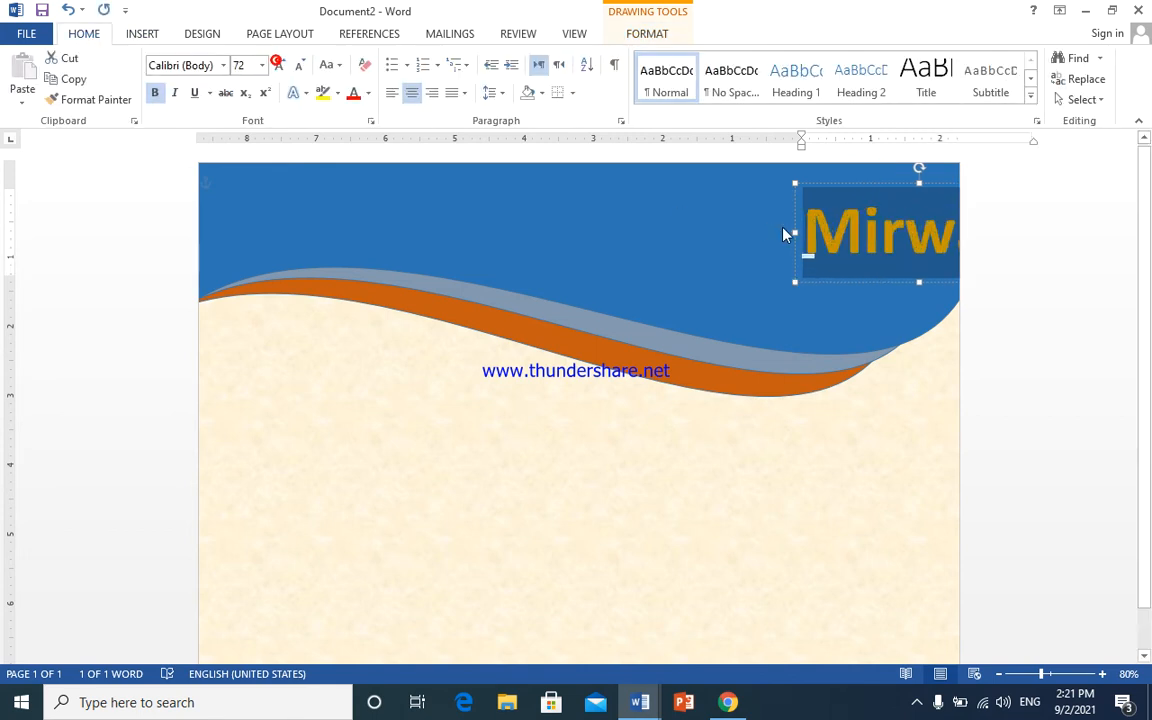
pyautogui.moveTo(797, 230); pyautogui.dragTo(769, 230)
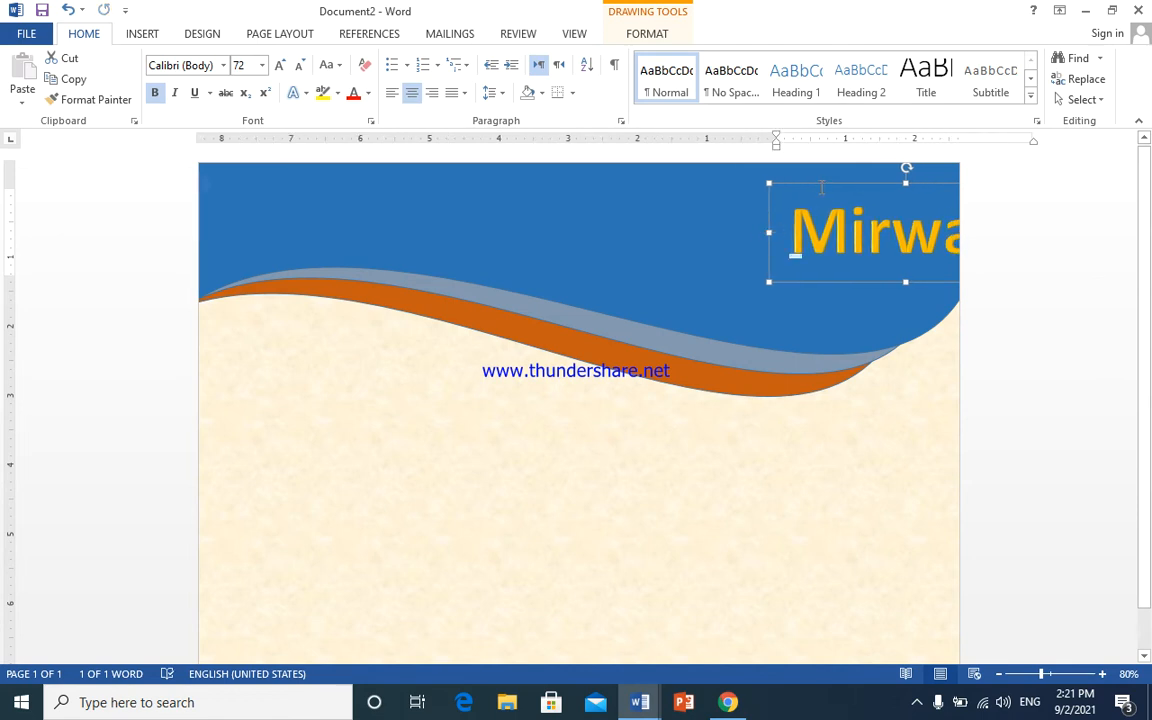
pyautogui.moveTo(822, 188); pyautogui.dragTo(751, 175)
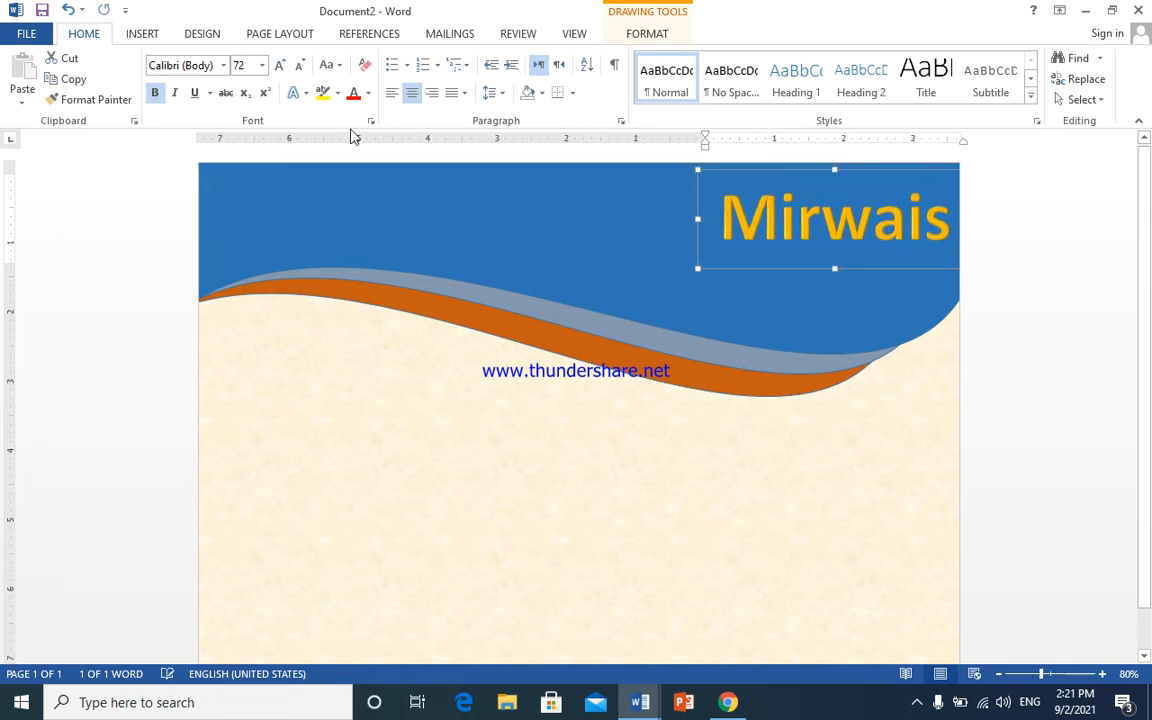
pyautogui.click(301, 67)
pyautogui.click(301, 67)
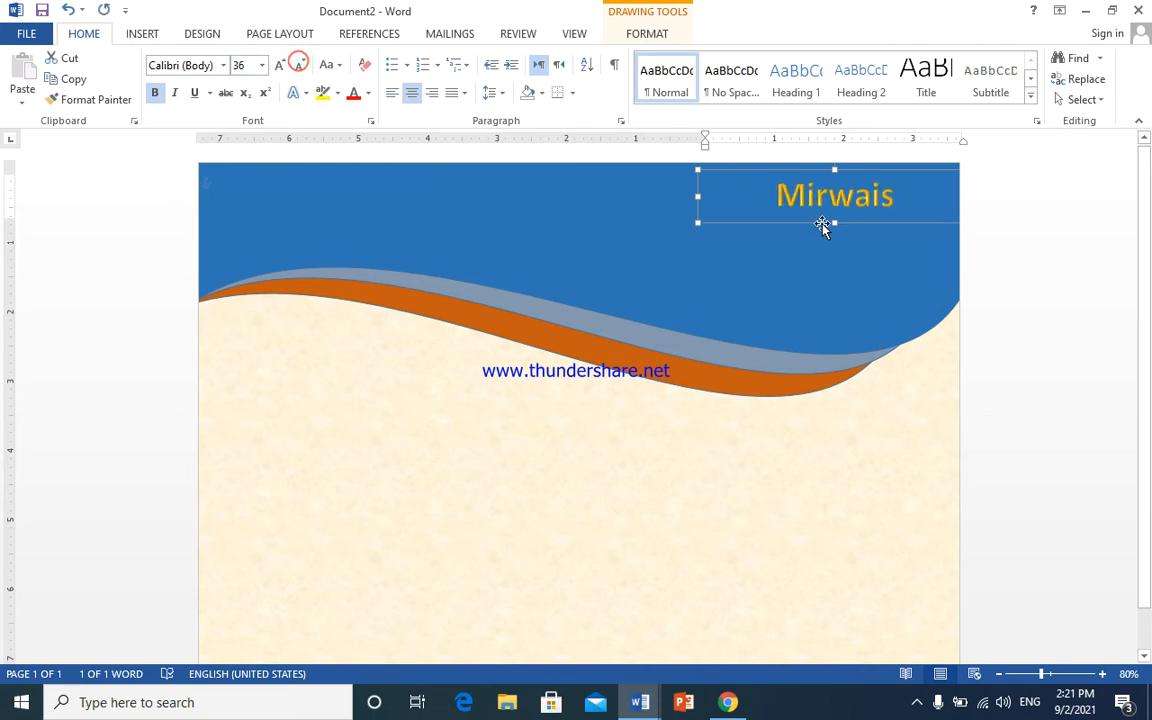
pyautogui.moveTo(835, 224); pyautogui.dragTo(834, 246)
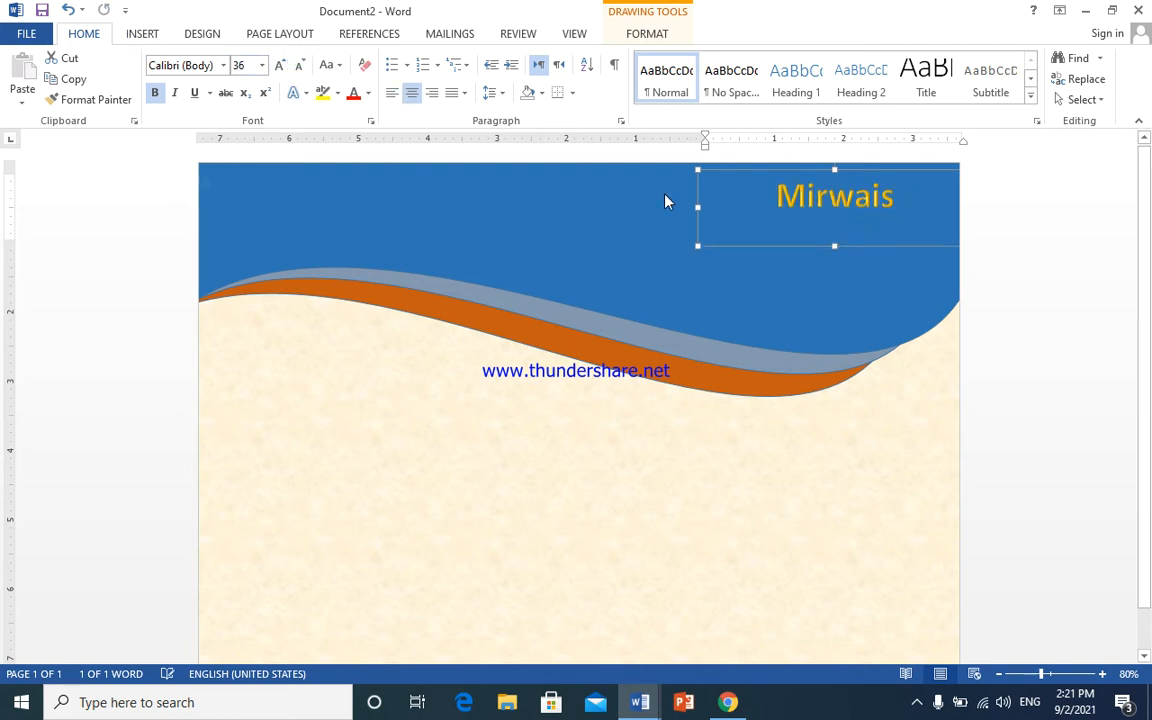
pyautogui.moveTo(708, 206); pyautogui.dragTo(783, 206)
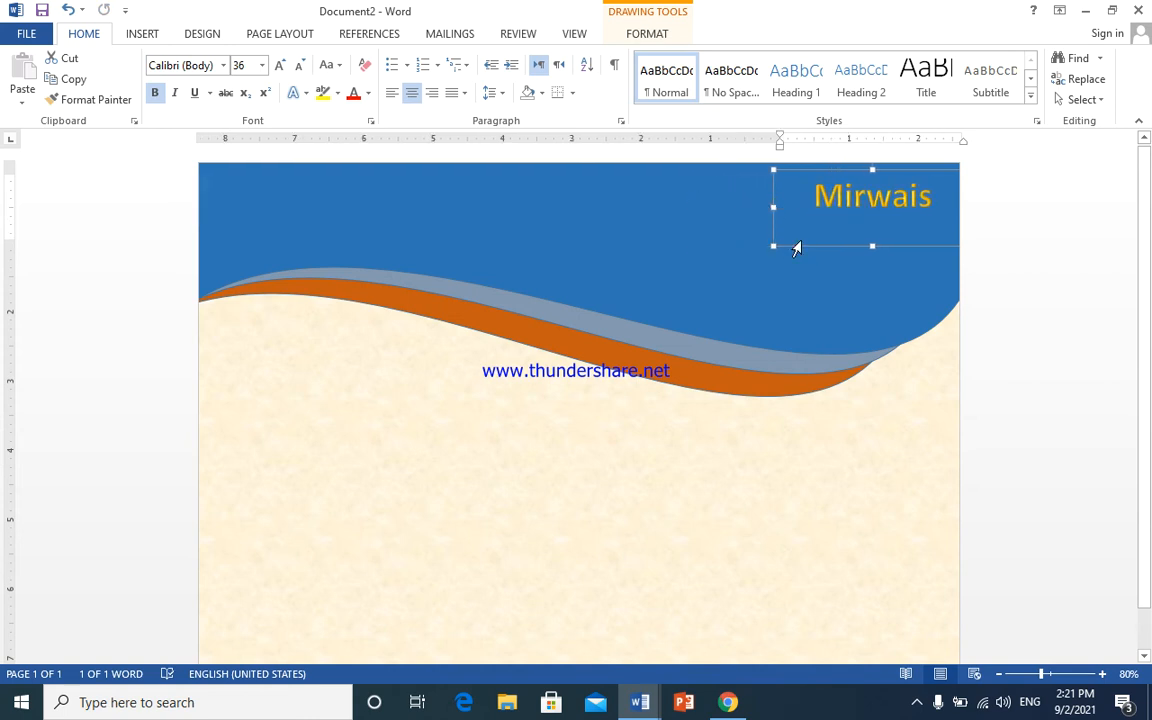
pyautogui.moveTo(805, 249); pyautogui.dragTo(766, 249)
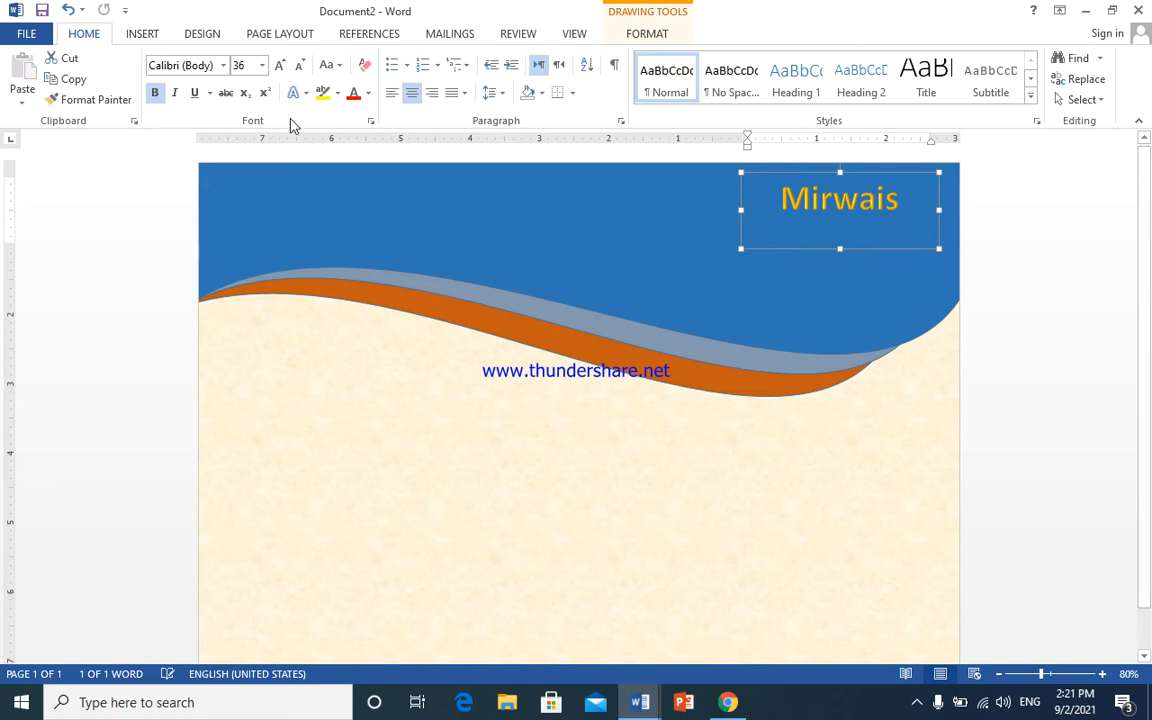
# - Set the Mirwais text to 48 pt Times New Roman
pyautogui.hotkey('ctrl', 'a')
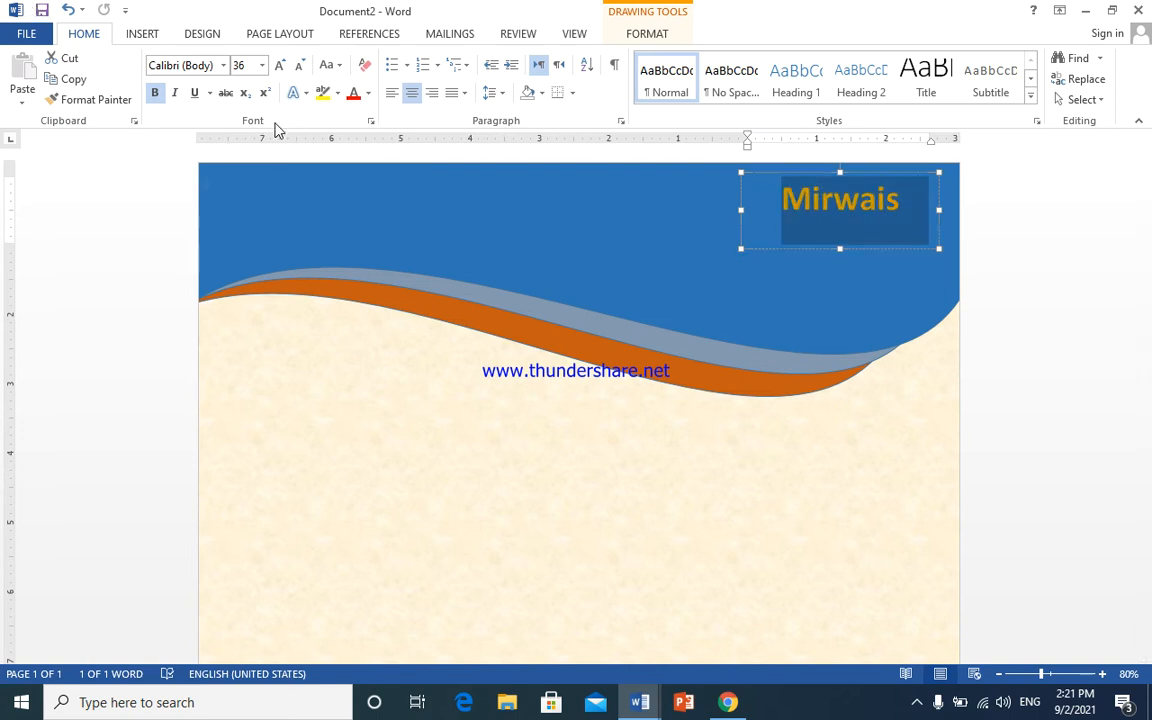
pyautogui.click(278, 65)
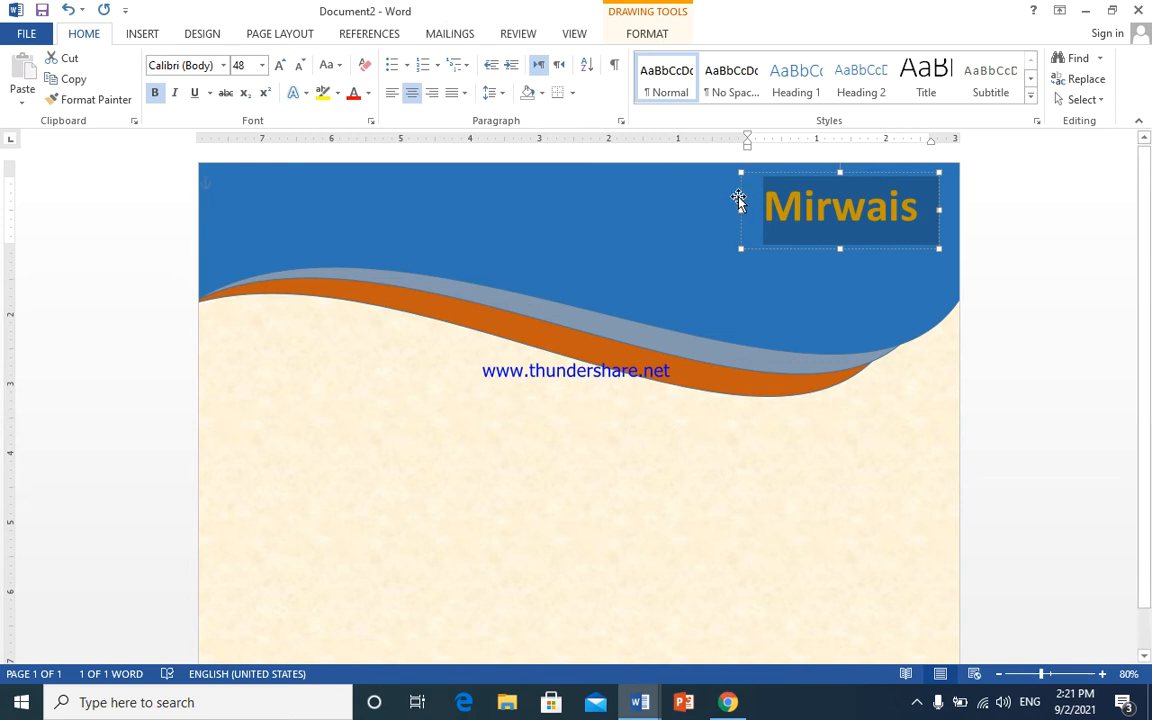
pyautogui.click(225, 66)
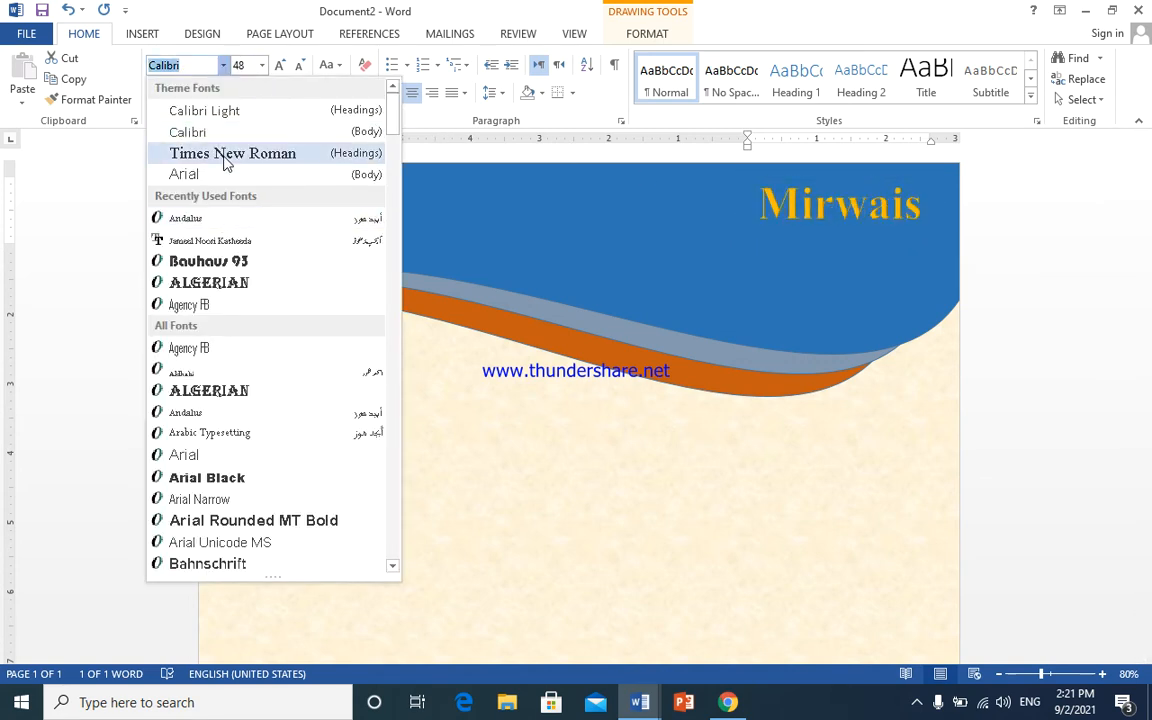
pyautogui.click(226, 155)
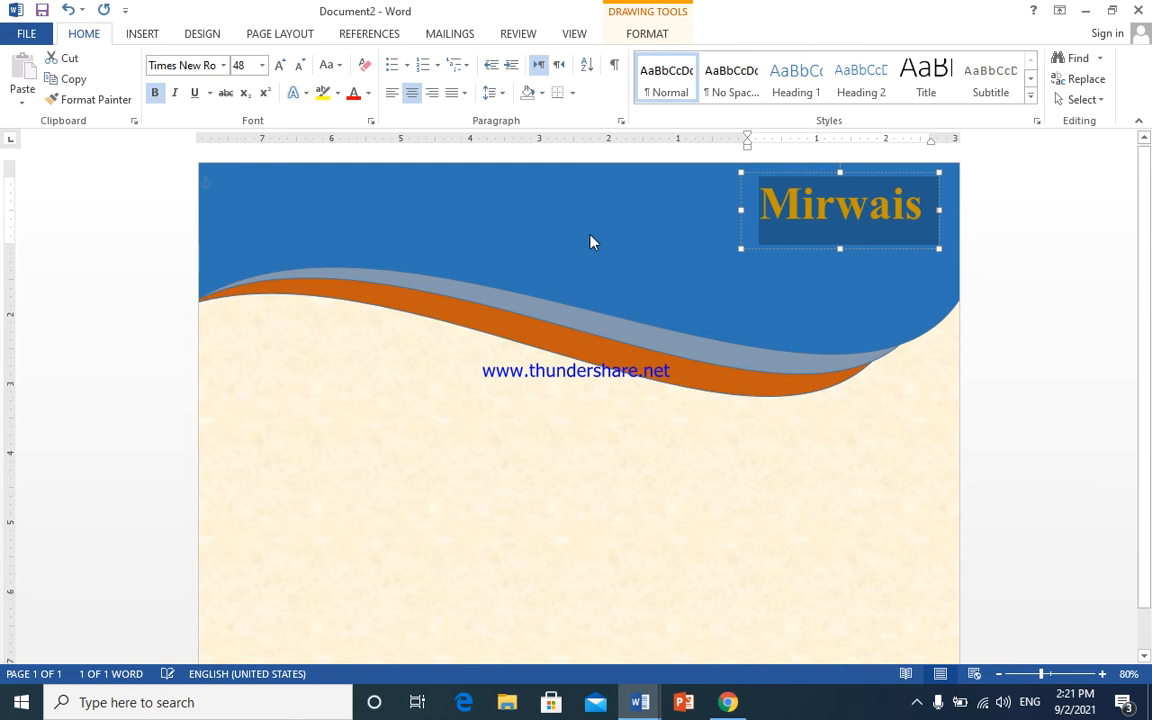
# - Duplicate the Mirwais text box with Ctrl+D
pyautogui.hotkey('ctrl', 'd')
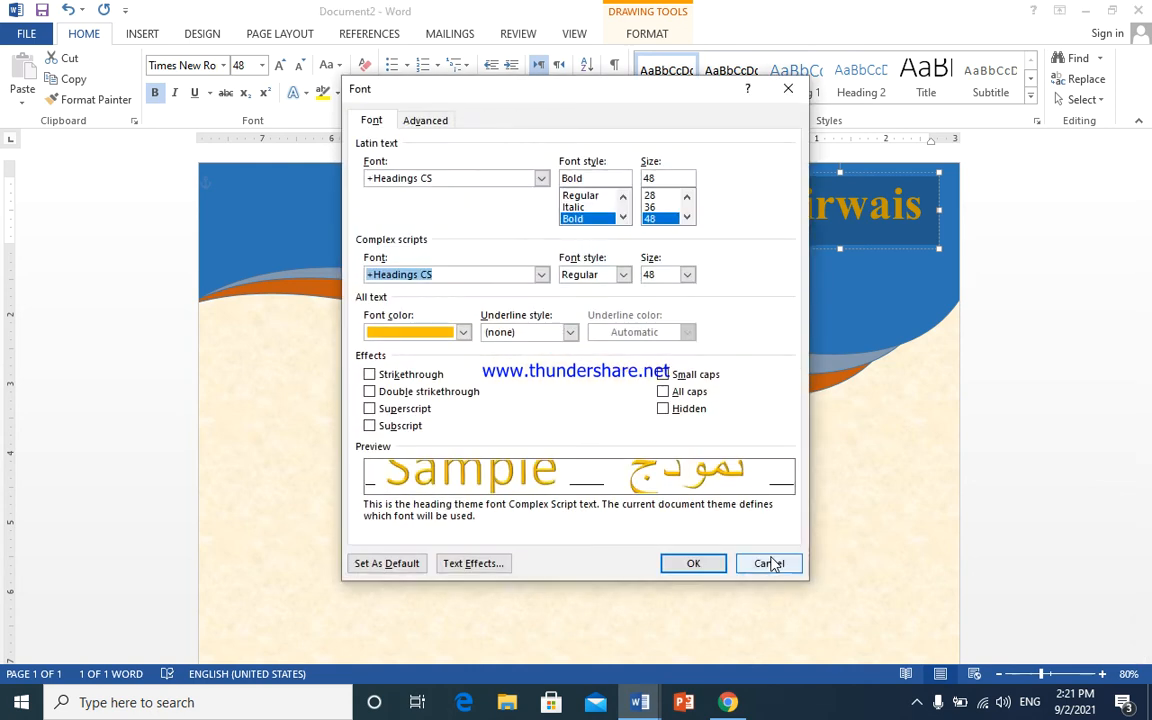
pyautogui.click(770, 563)
pyautogui.click(774, 172)
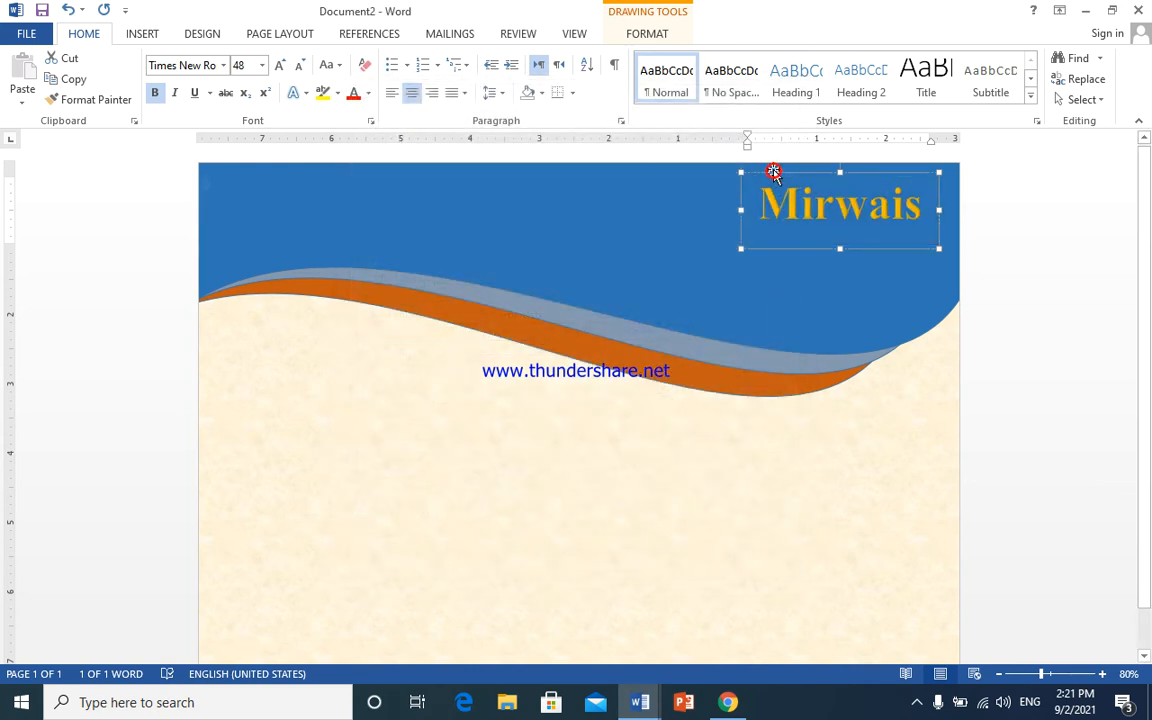
pyautogui.hotkey('ctrl', 'd')
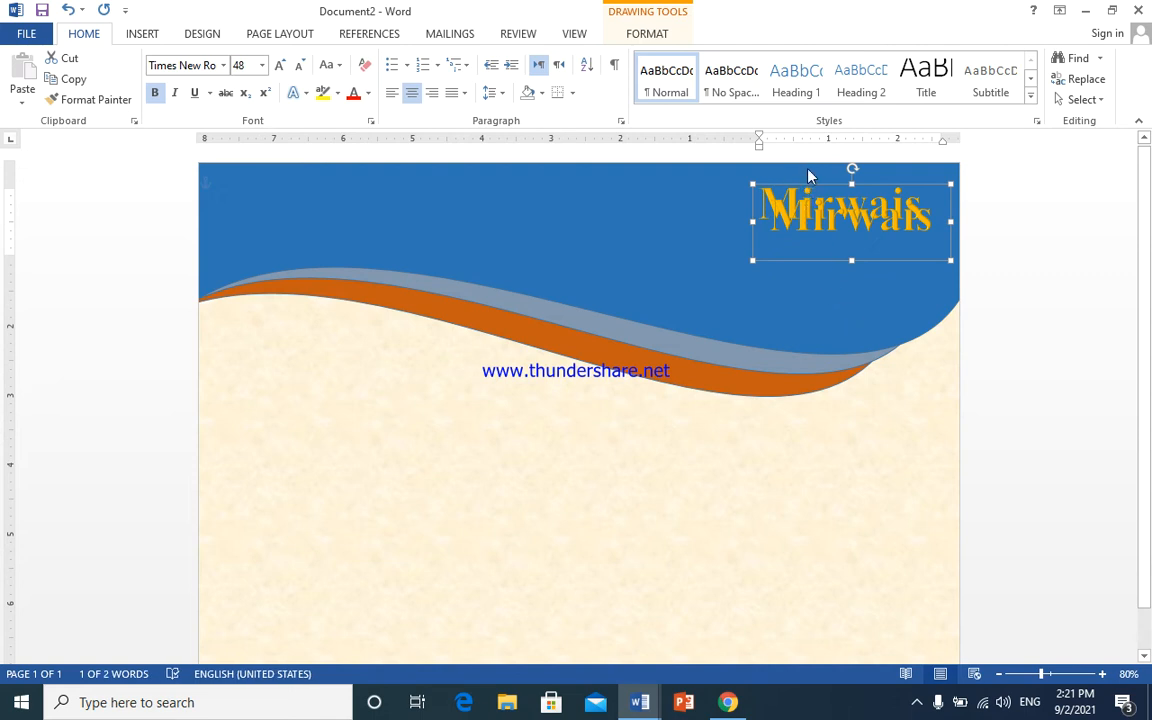
# - Change the lower Mirwais copy to unbolded text reading 'computer'
pyautogui.moveTo(818, 185); pyautogui.dragTo(803, 219)
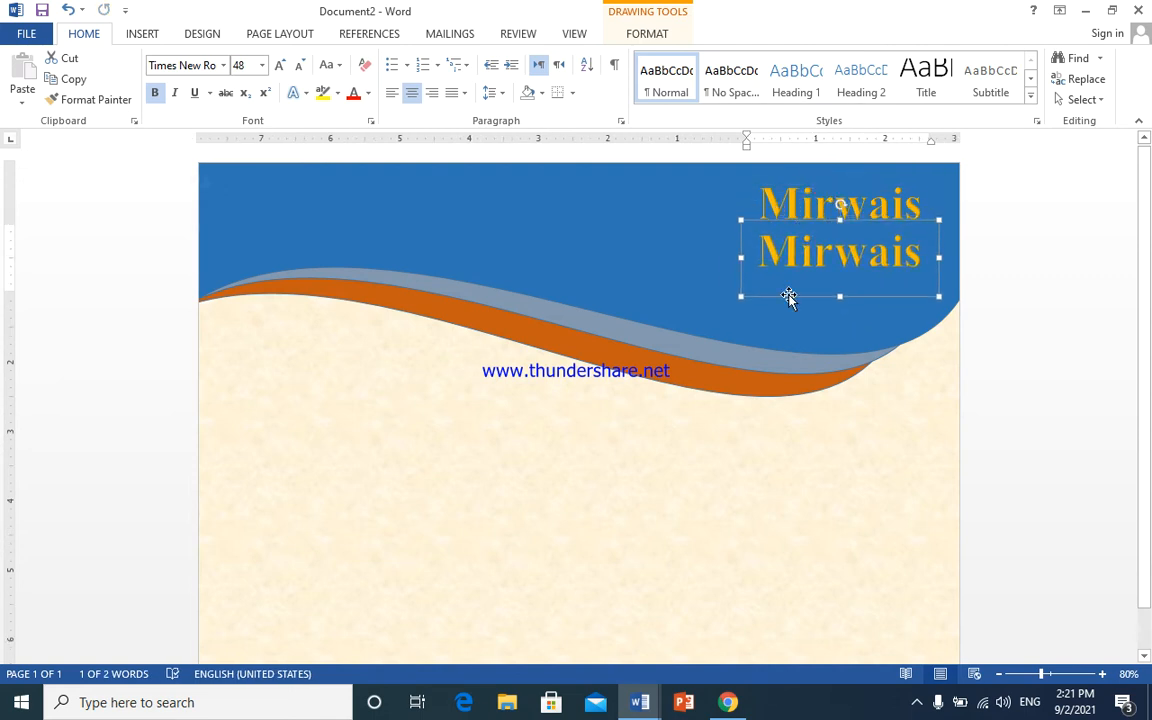
pyautogui.click(154, 92)
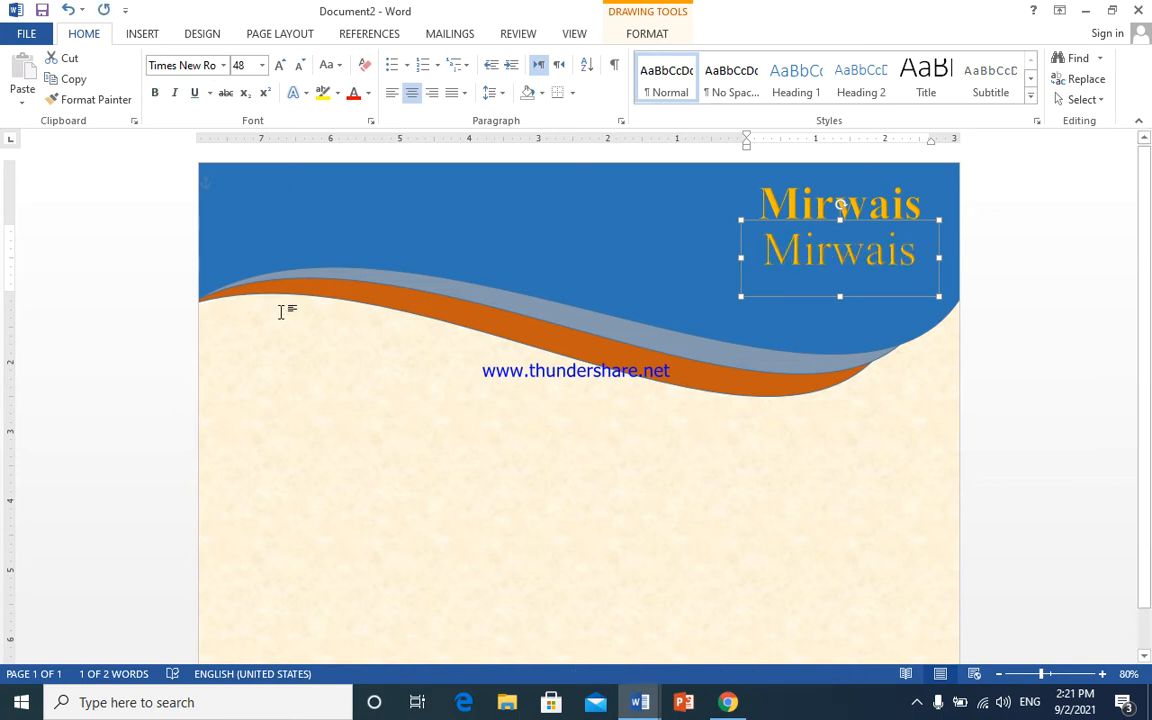
pyautogui.write('compu')
pyautogui.press('BackSpace')
pyautogui.press('BackSpace')
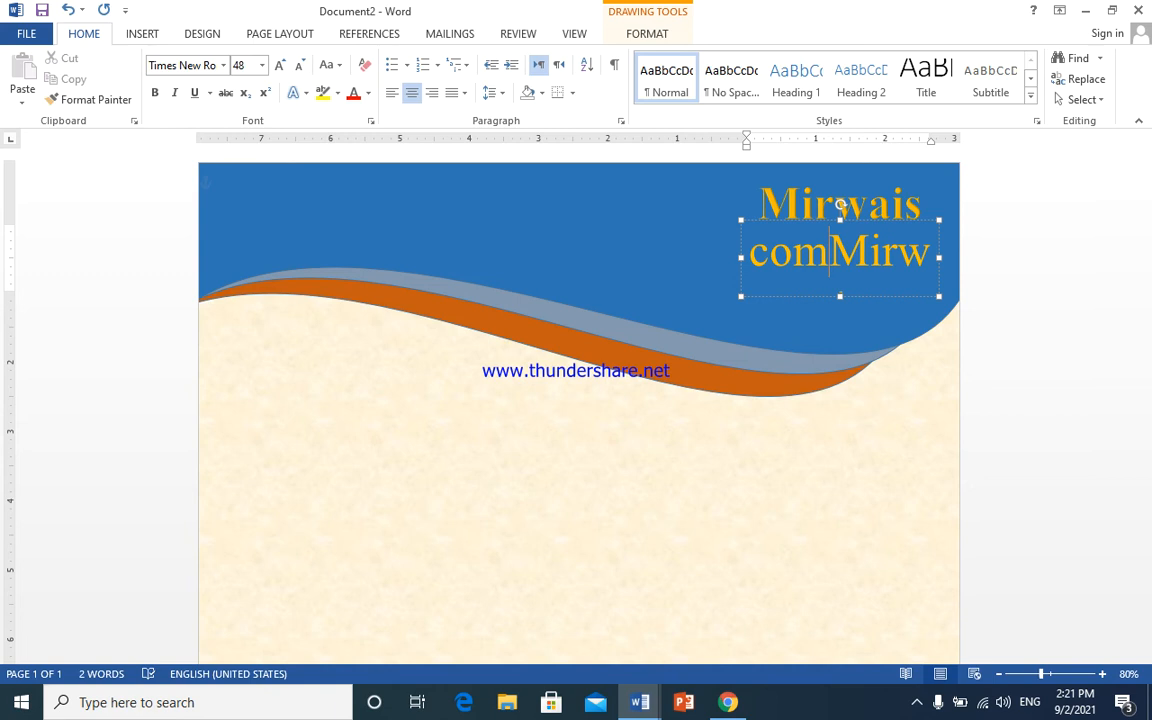
pyautogui.hotkey('shift', 'End')
pyautogui.press('Delete')
pyautogui.write('pu')
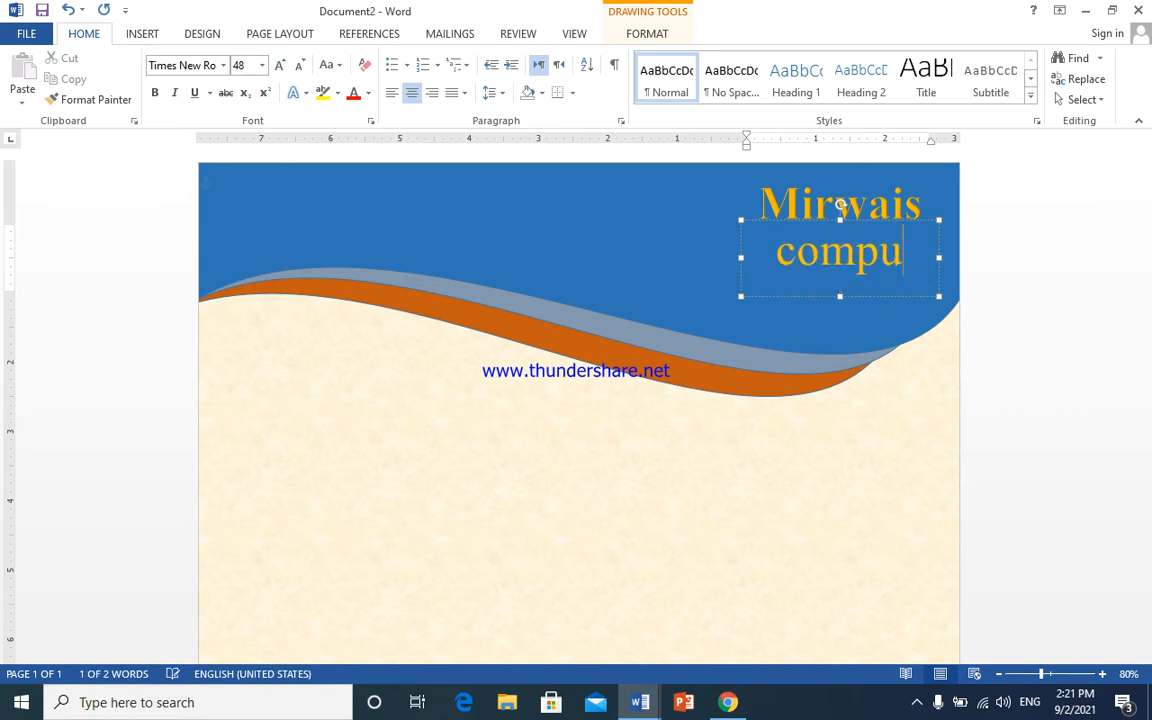
pyautogui.write('ter')
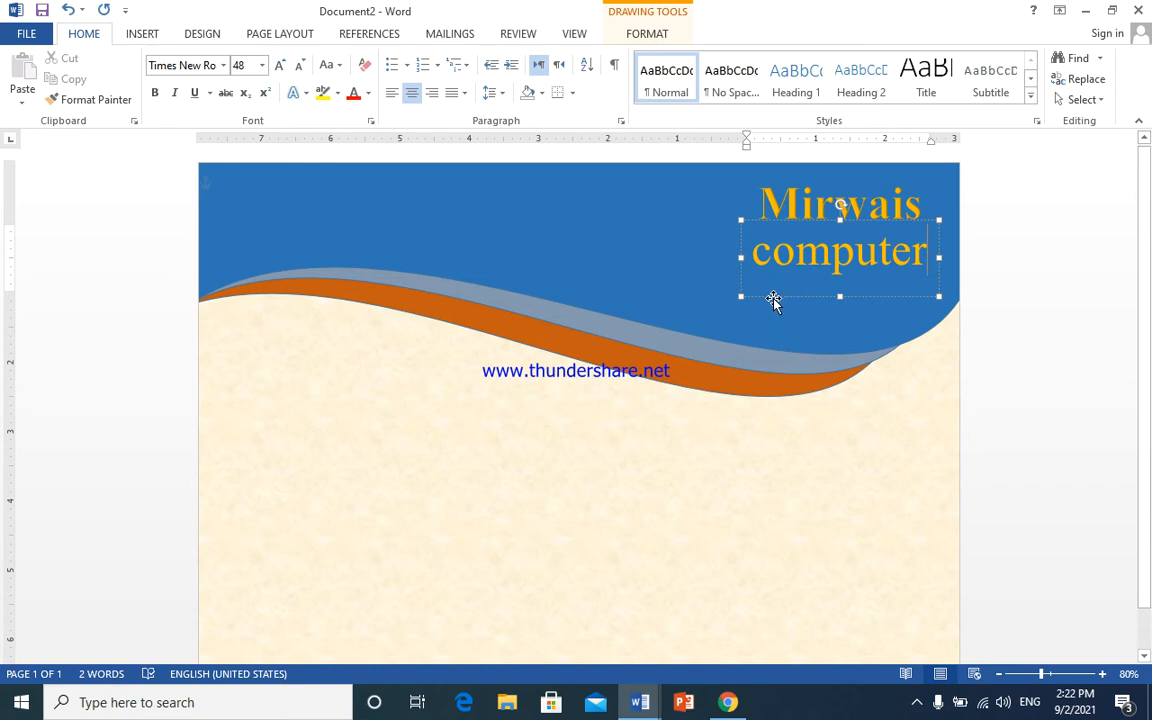
# - Shrink 'computer' to 36 pt and nudge its box into position
pyautogui.hotkey('ctrl', 'a')
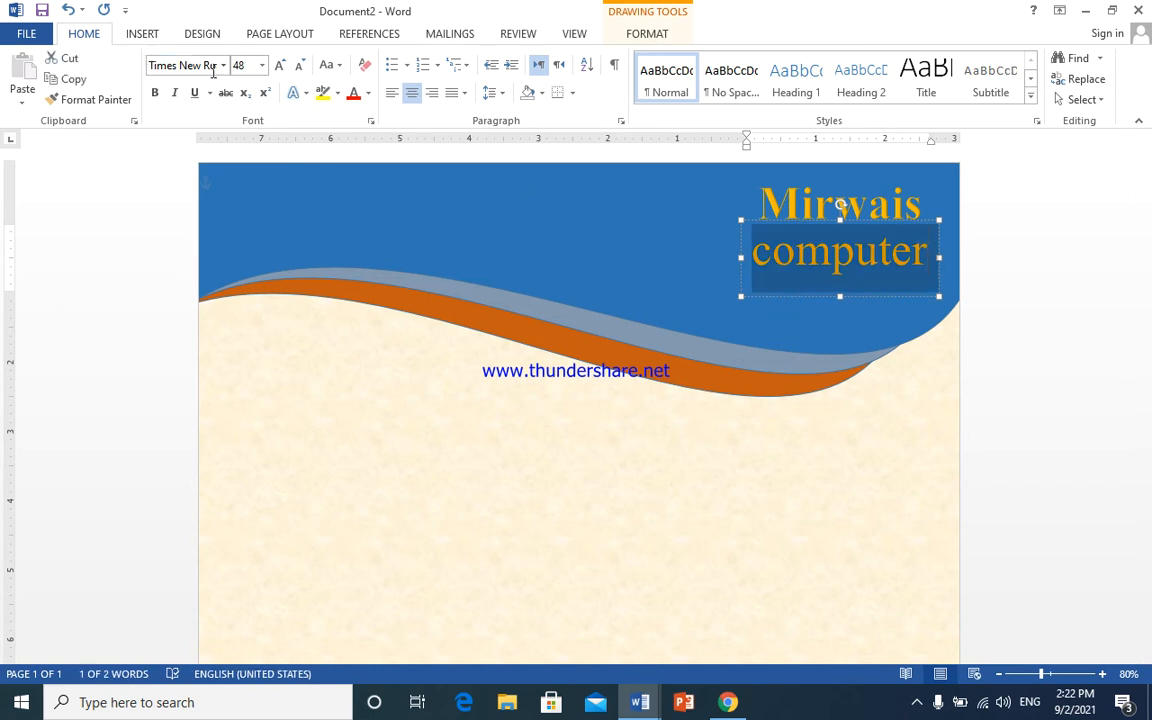
pyautogui.click(299, 66)
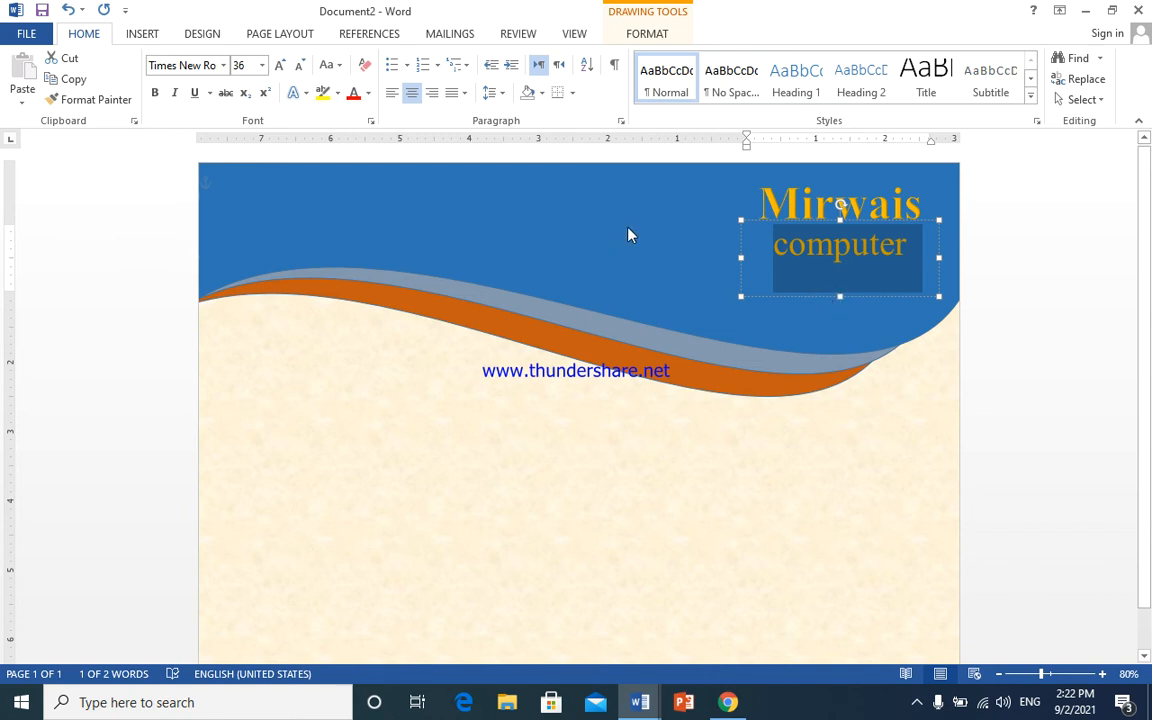
pyautogui.click(754, 222)
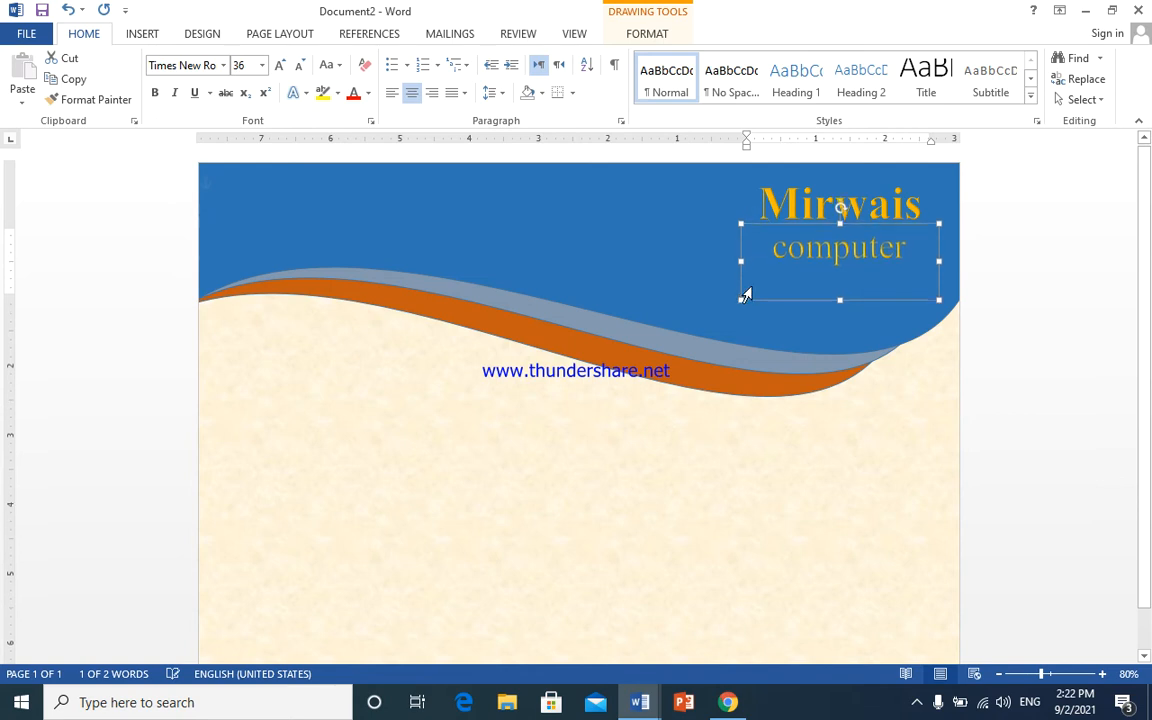
pyautogui.hotkey('ctrl', 'Left')
pyautogui.hotkey('ctrl', 'Left')
pyautogui.hotkey('ctrl', 'Left')
pyautogui.hotkey('ctrl', 'Left')
pyautogui.hotkey('ctrl', 'Left')
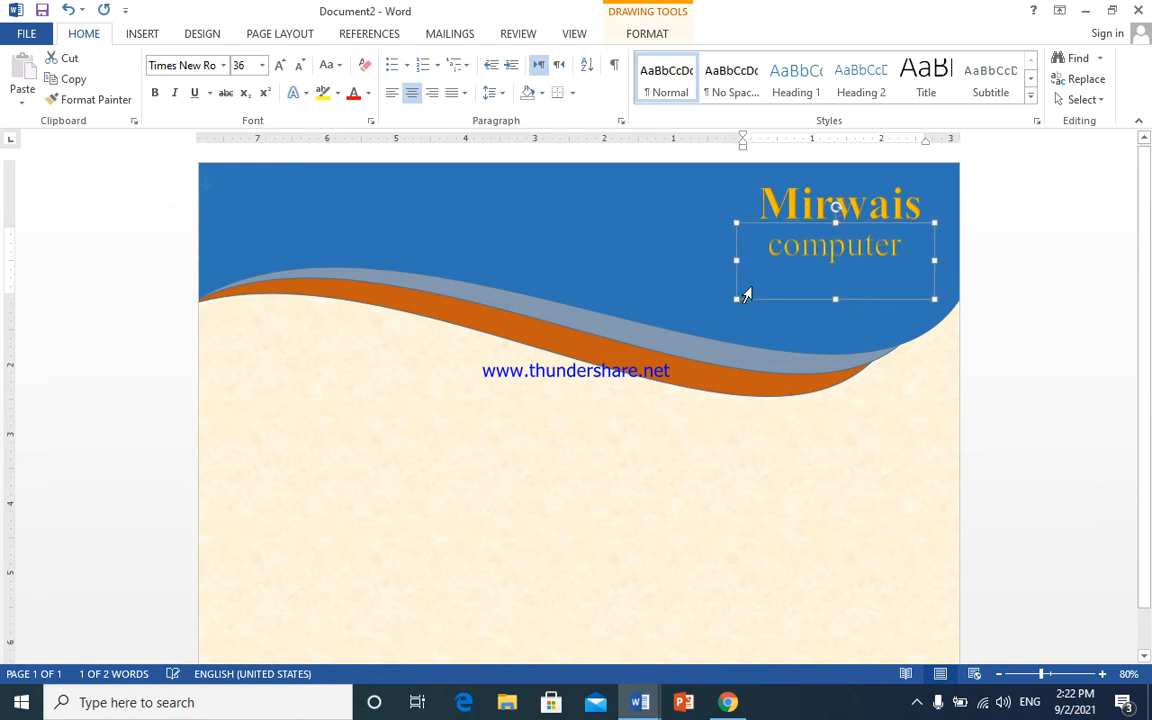
pyautogui.hotkey('ctrl', 'Right')
pyautogui.hotkey('ctrl', 'Right')
pyautogui.hotkey('ctrl', 'Right')
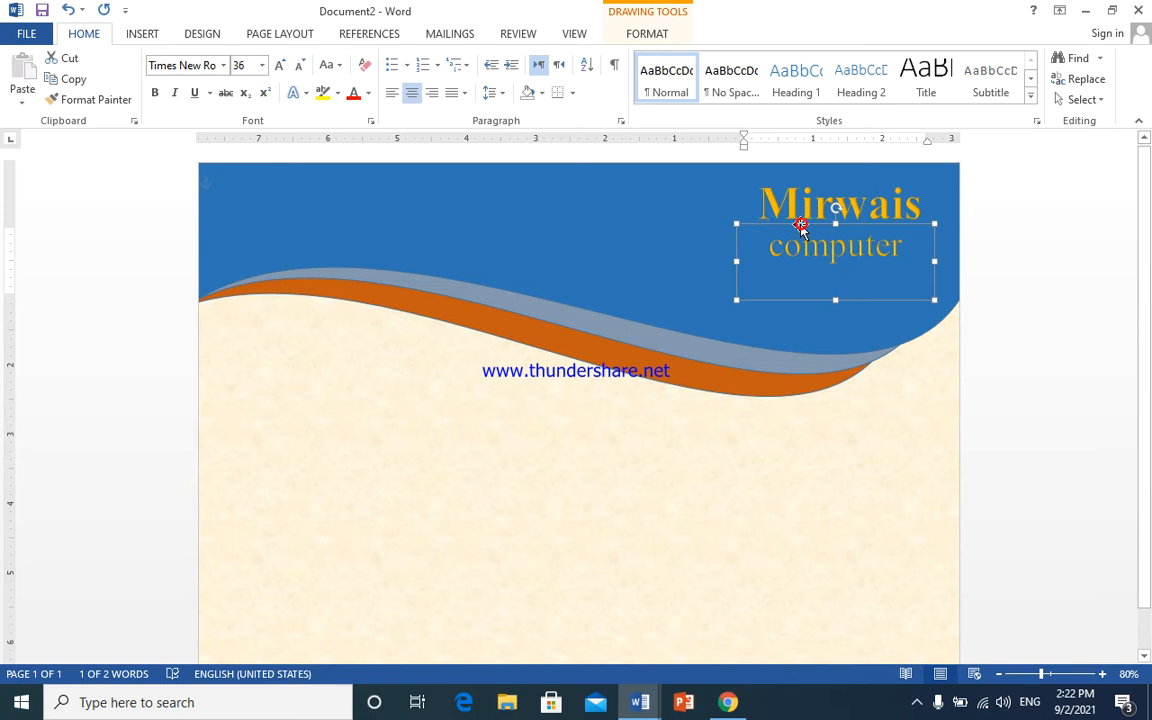
# - Copy the computer box to the left below the wave and retype it as 'certificate'
pyautogui.moveTo(805, 229); pyautogui.dragTo(817, 240)
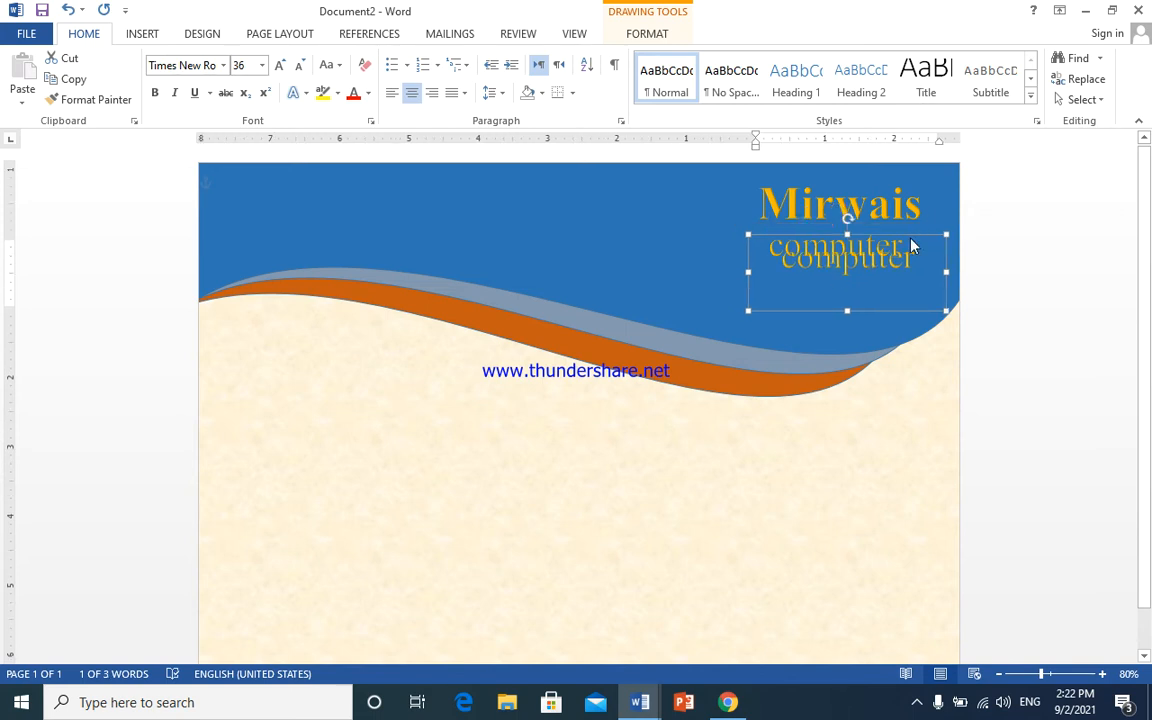
pyautogui.moveTo(912, 246); pyautogui.dragTo(379, 321)
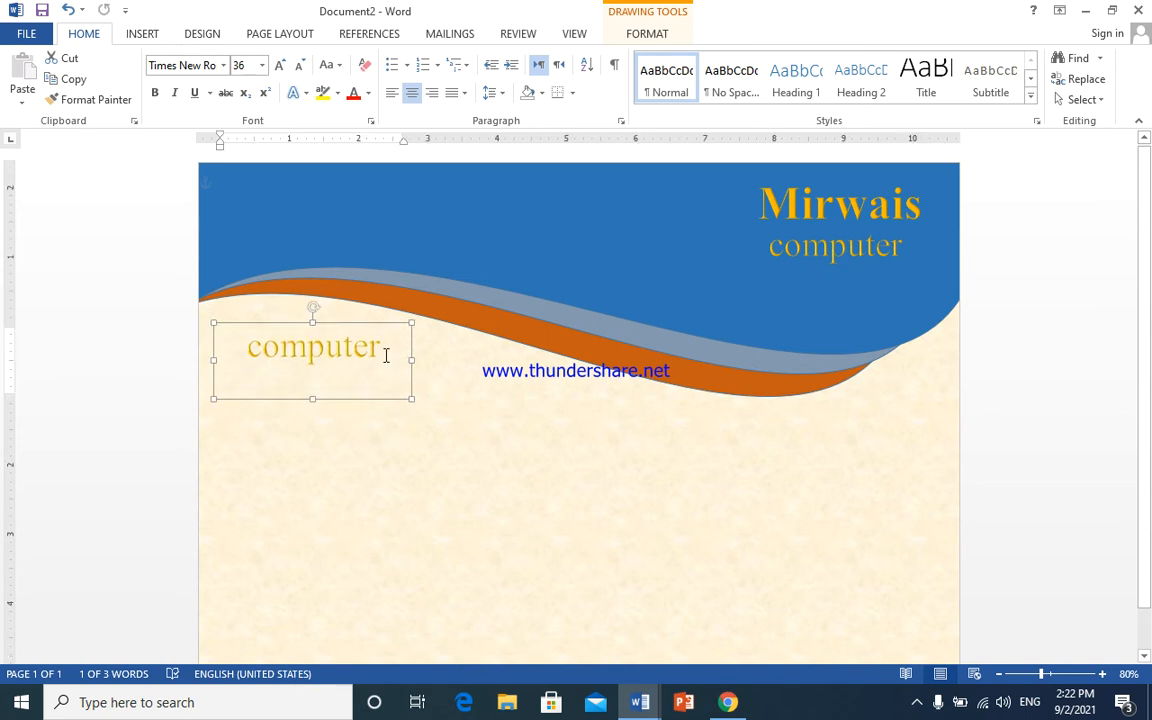
pyautogui.doubleClick(386, 355)
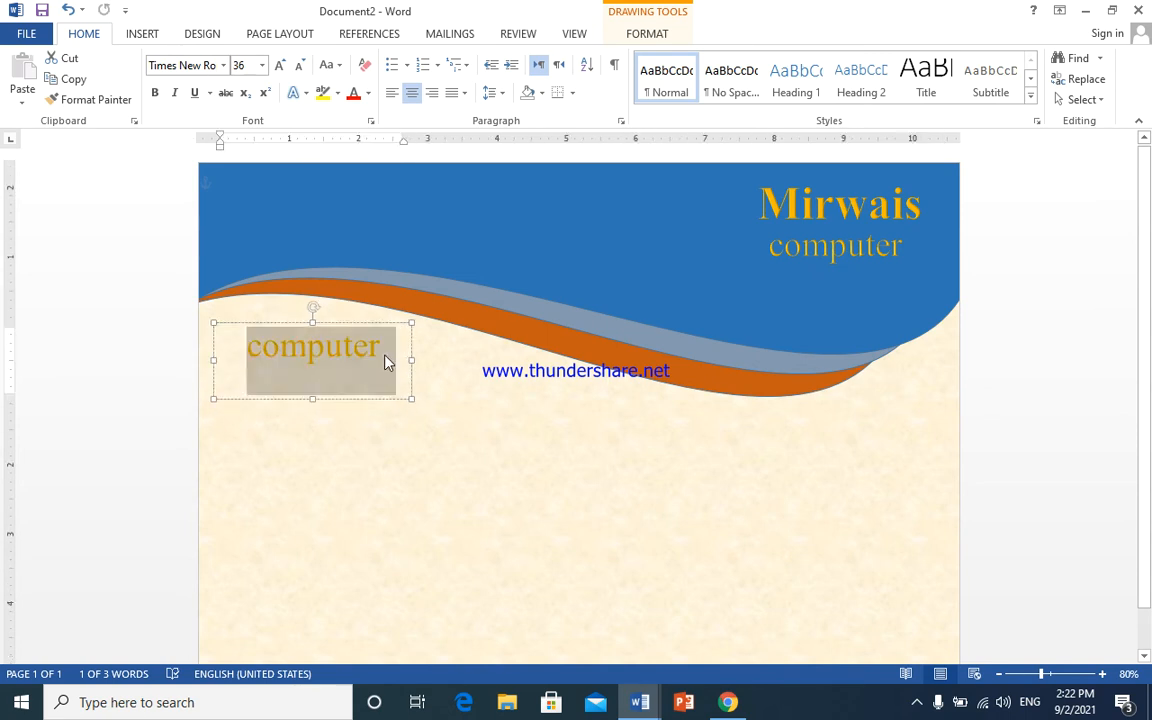
pyautogui.write('cereti')
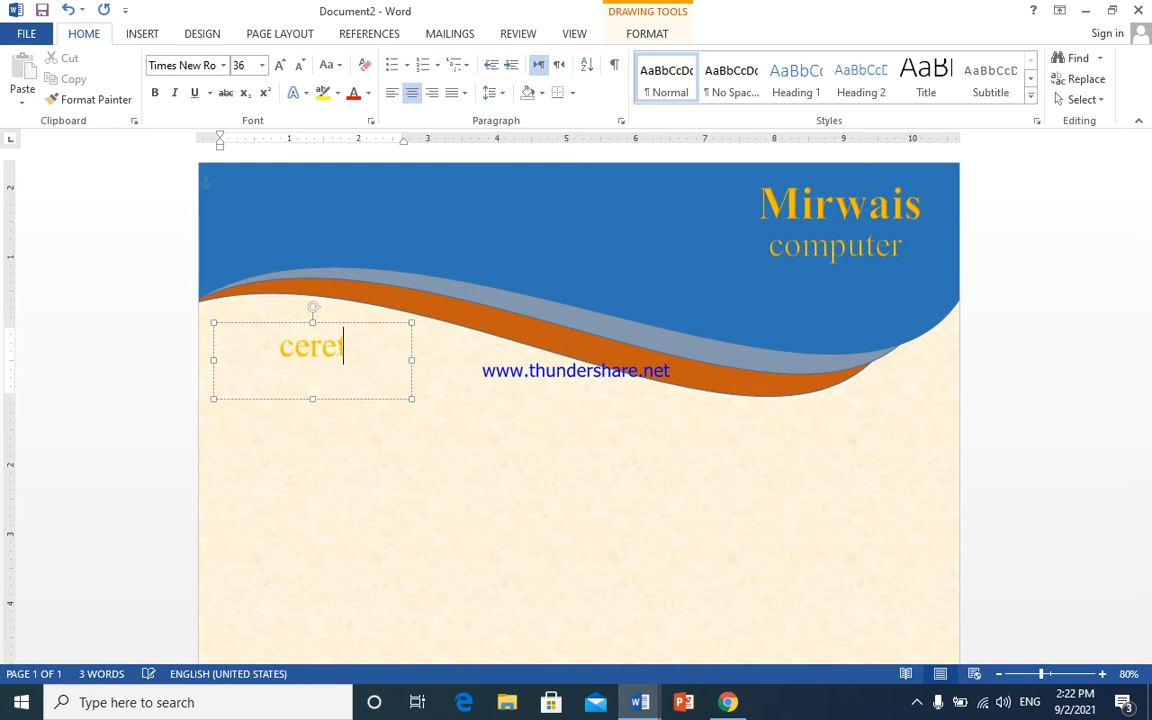
pyautogui.press('BackSpace')
pyautogui.press('BackSpace')
pyautogui.press('BackSpace')
pyautogui.write('tificate')
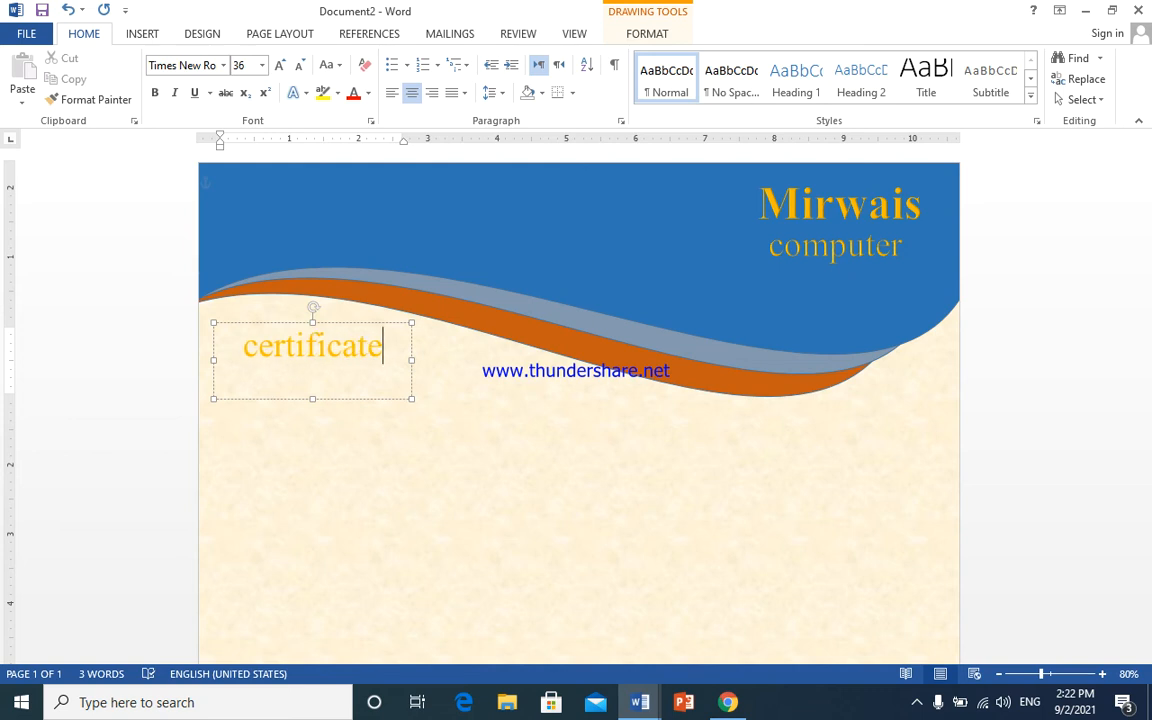
pyautogui.hotkey('ctrl', 'a')
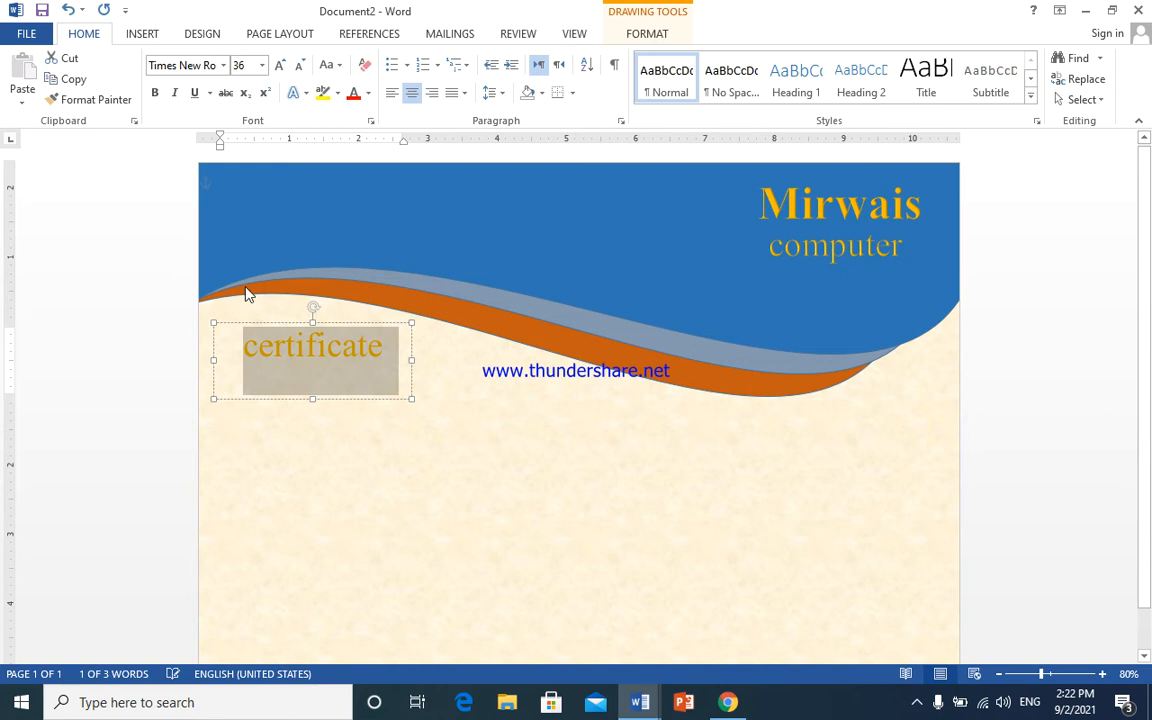
# - Set the certificate text in the Andalus font
pyautogui.click(222, 66)
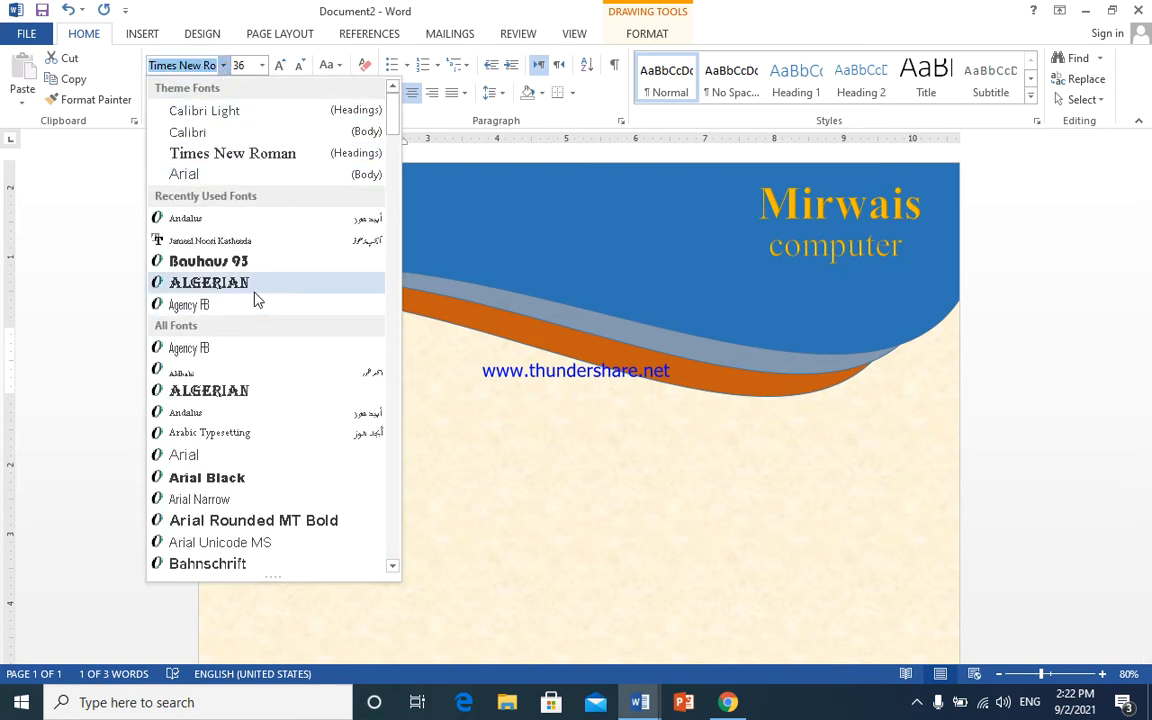
pyautogui.click(458, 512)
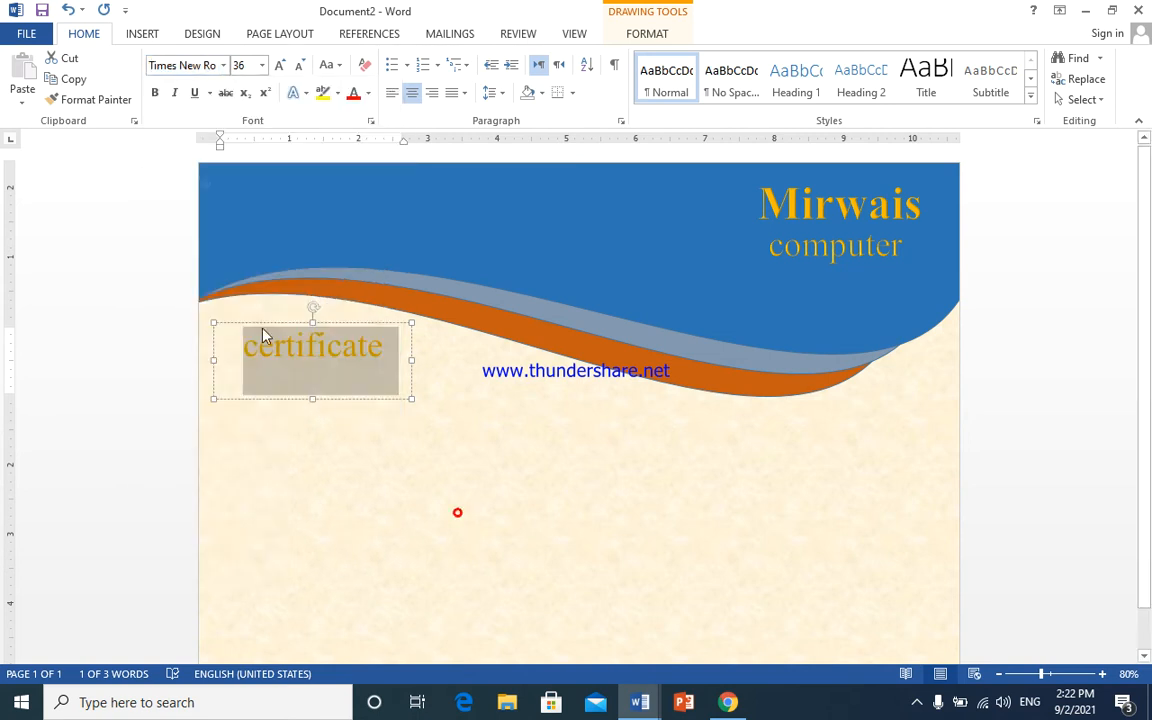
pyautogui.moveTo(262, 322); pyautogui.dragTo(598, 428)
pyautogui.tripleClick(589, 436)
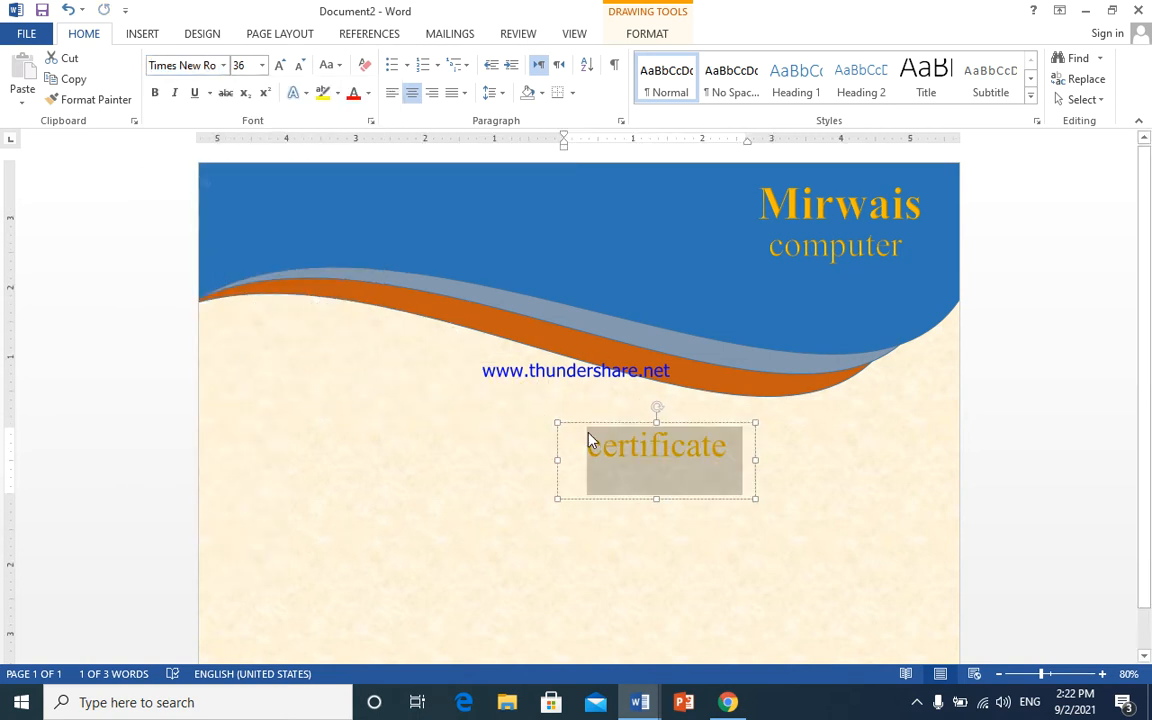
pyautogui.click(223, 65)
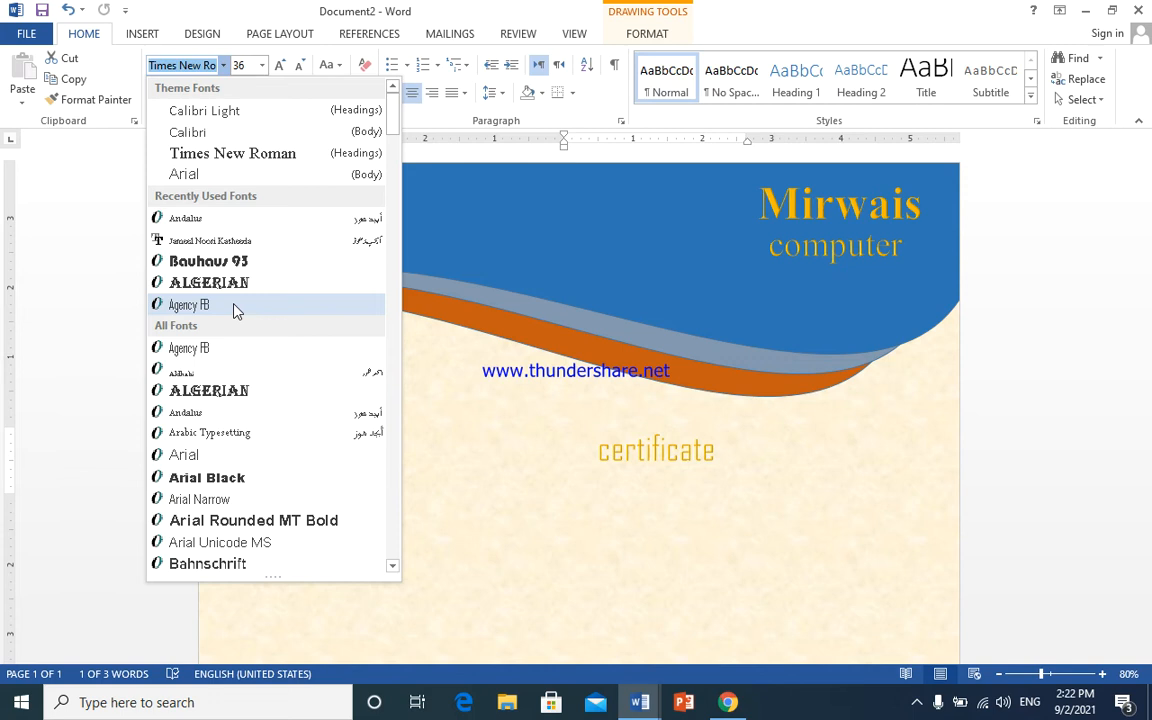
pyautogui.click(236, 413)
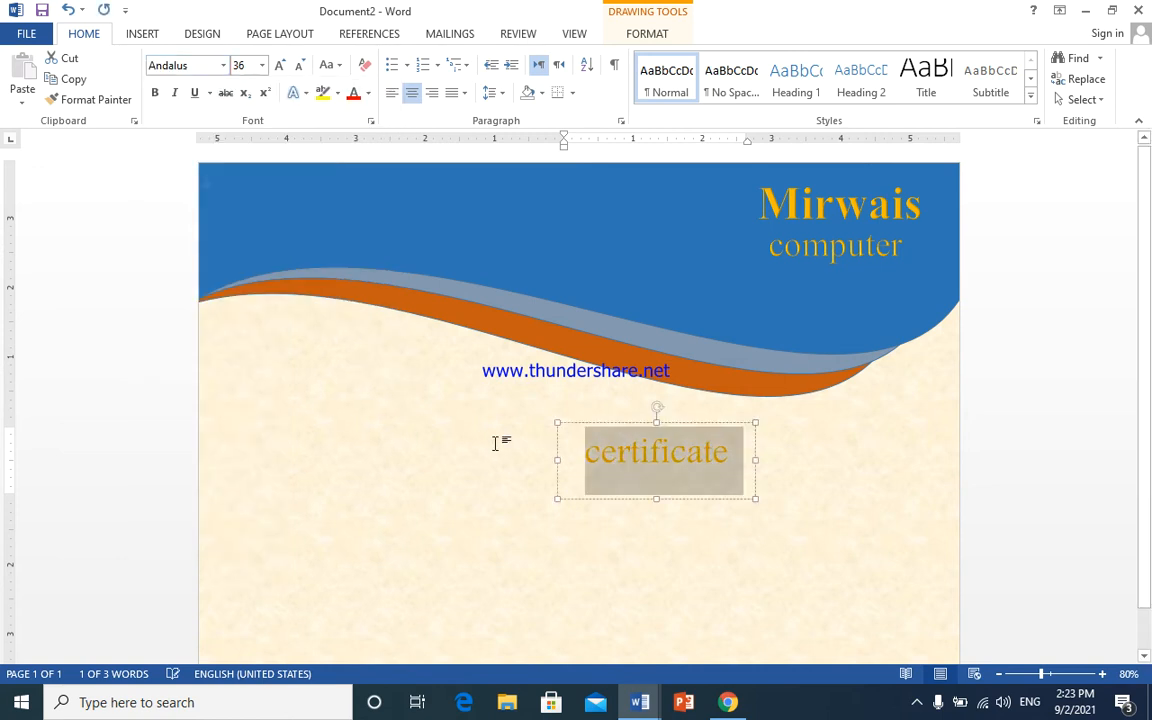
pyautogui.click(582, 420)
pyautogui.click(598, 456)
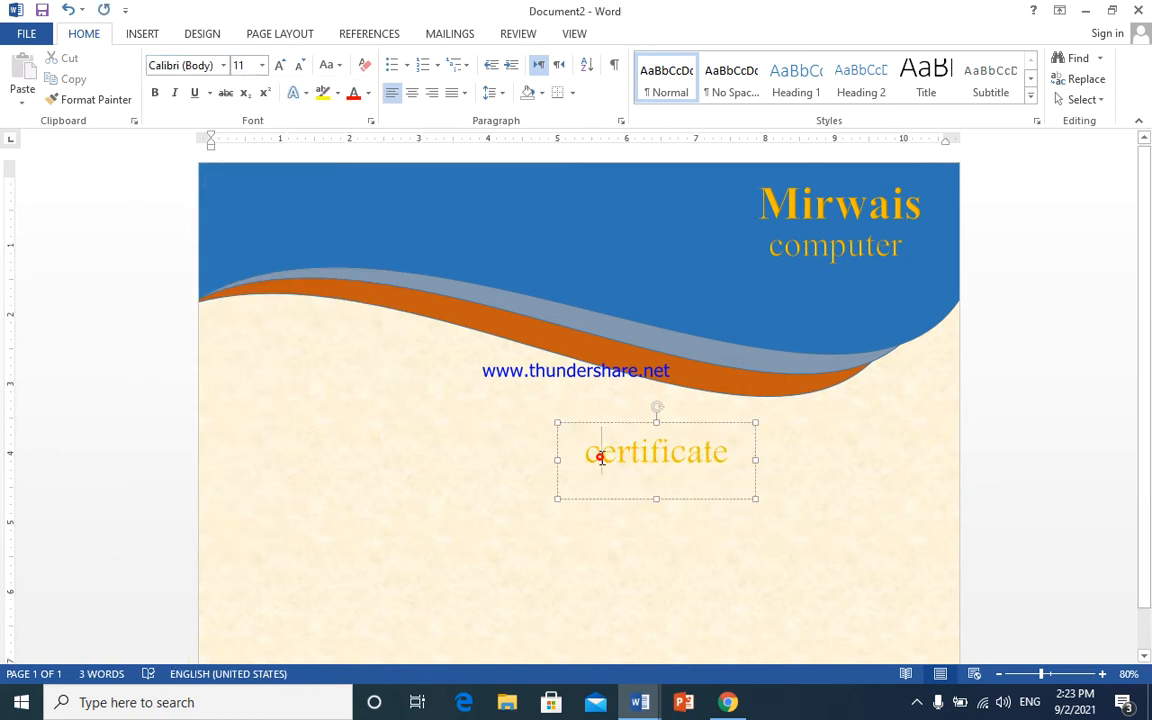
# - Move the certificate box to the left just beneath the wave and widen it
pyautogui.moveTo(607, 425); pyautogui.dragTo(242, 302)
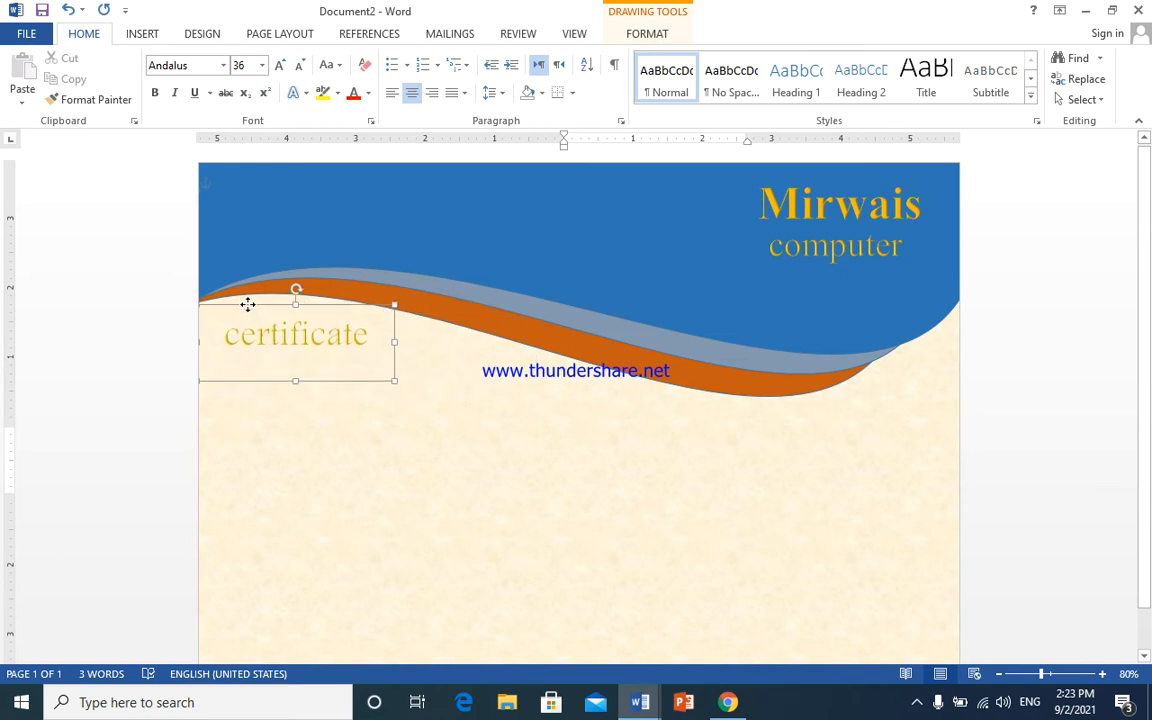
pyautogui.click(301, 357)
pyautogui.doubleClick(305, 342)
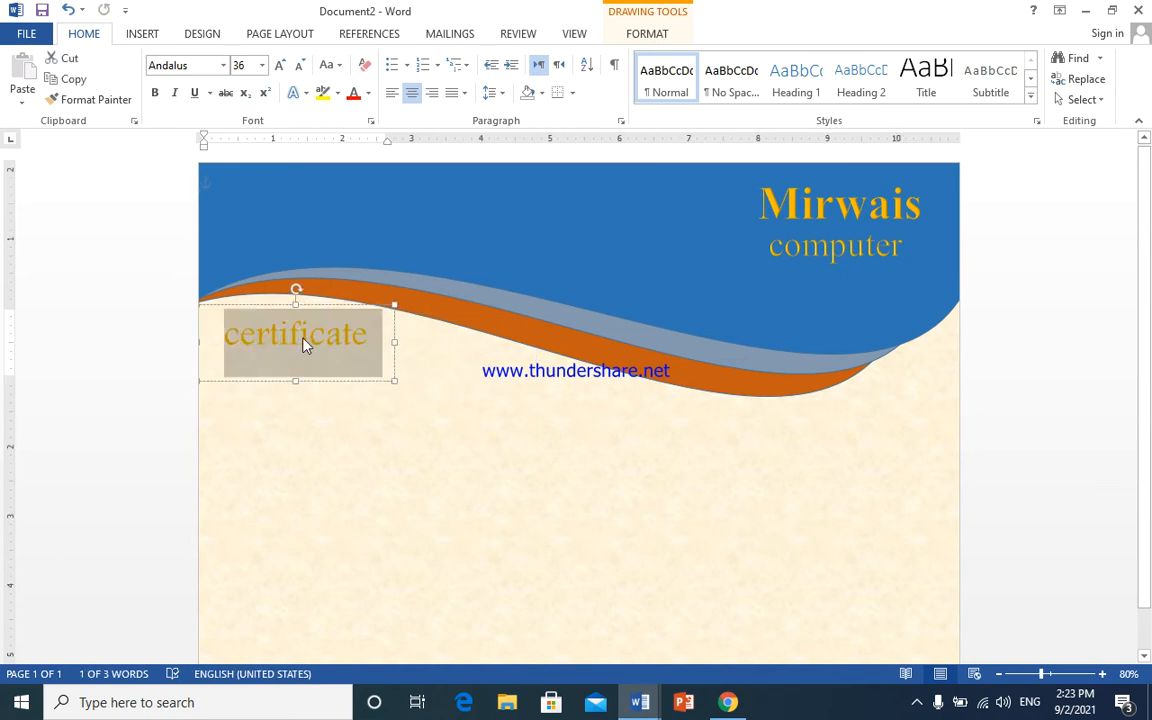
pyautogui.moveTo(395, 339); pyautogui.dragTo(496, 351)
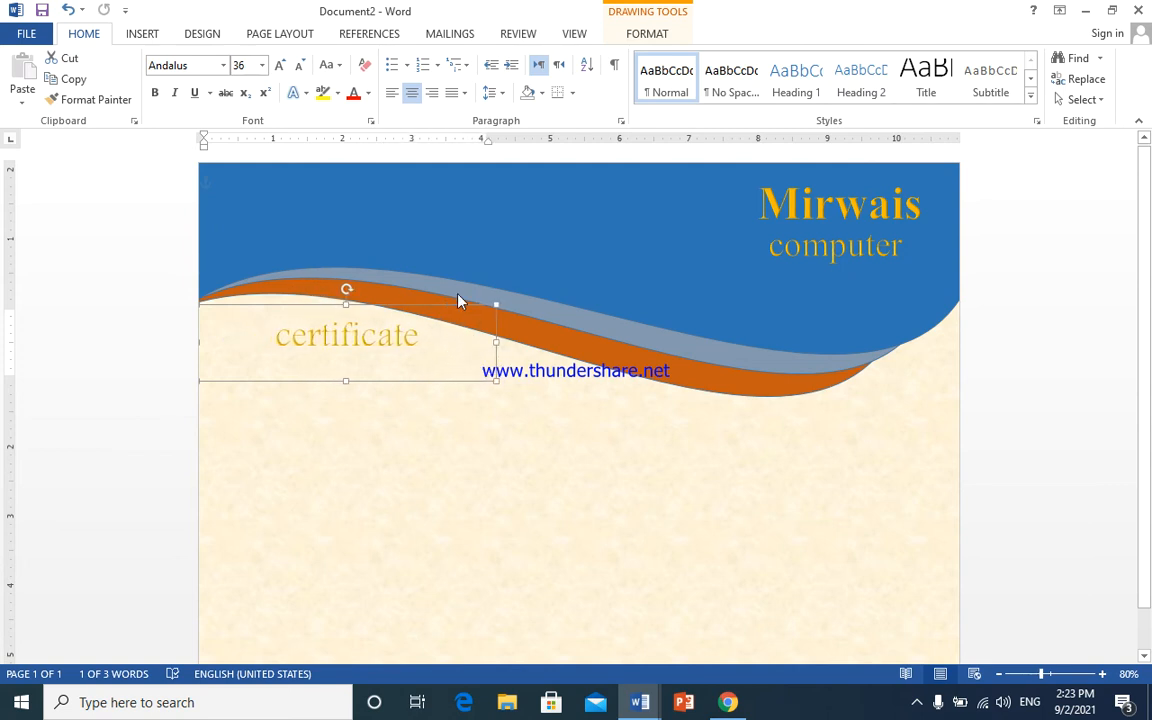
pyautogui.moveTo(464, 304)
pyautogui.mouseDown()
pyautogui.moveTo(465, 324)
pyautogui.moveTo(475, 322)
pyautogui.mouseUp()
pyautogui.hotkey('ctrl', 'a')
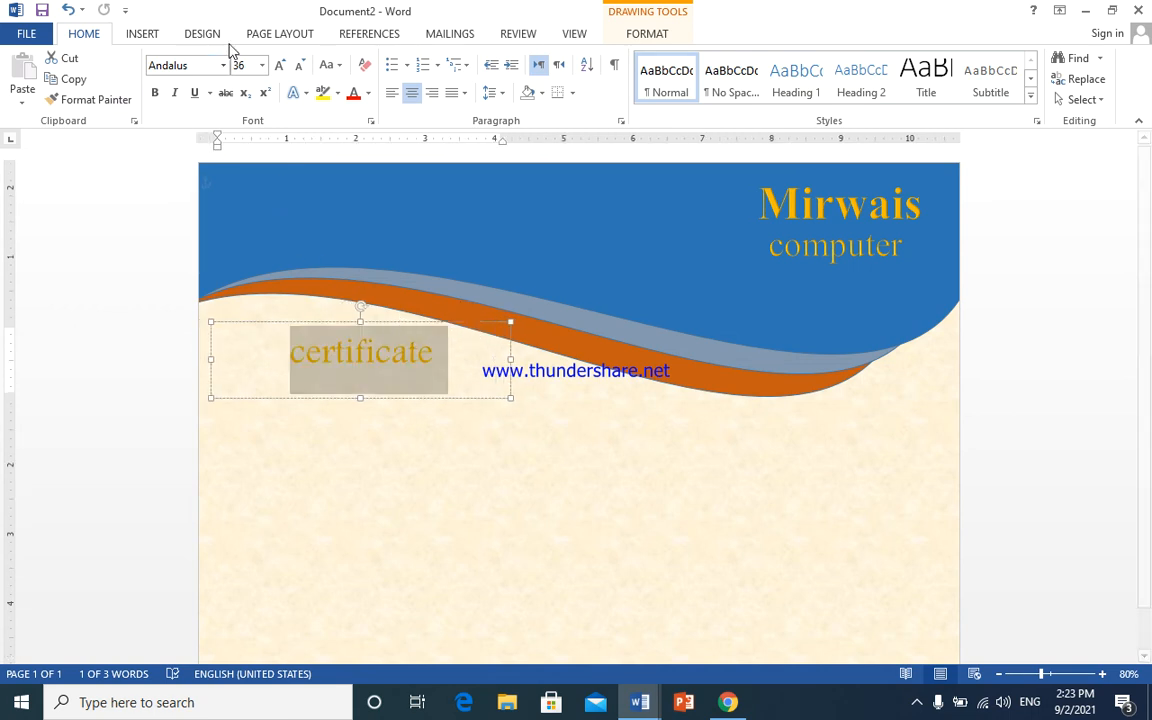
# - Set certificate to 72 pt and make its box taller to fit
pyautogui.click(279, 67)
pyautogui.click(279, 67)
pyautogui.click(279, 67)
pyautogui.click(279, 67)
pyautogui.click(279, 67)
pyautogui.click(279, 67)
pyautogui.click(279, 67)
pyautogui.click(279, 67)
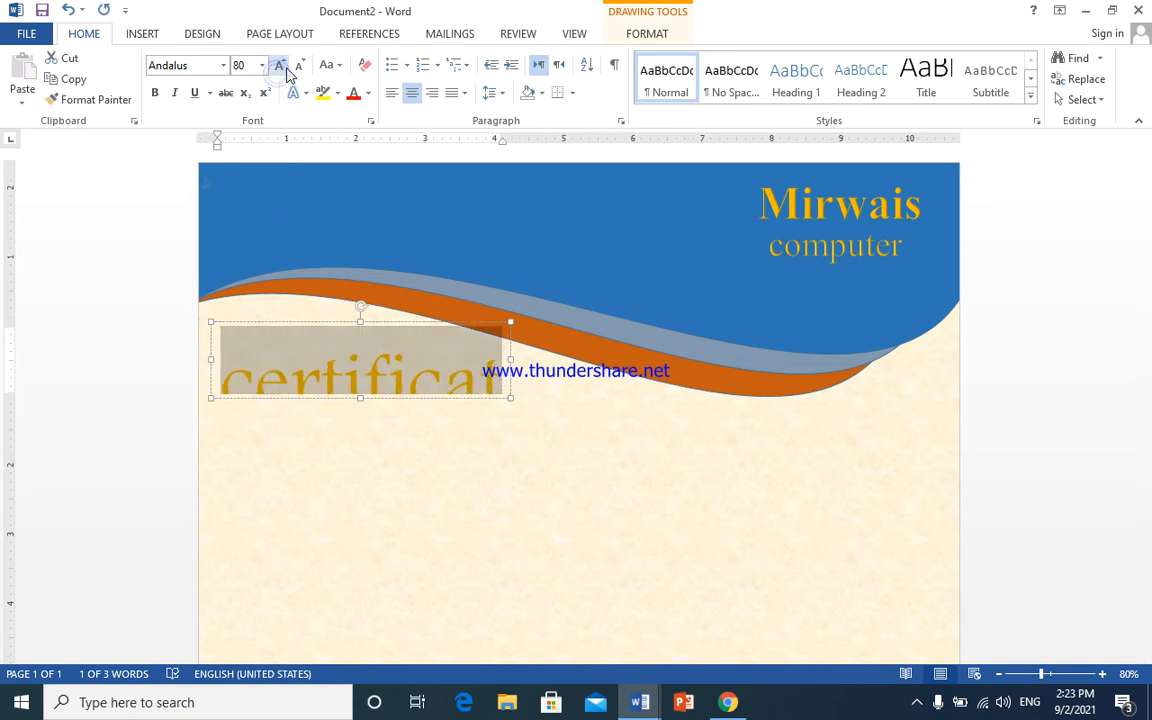
pyautogui.click(297, 68)
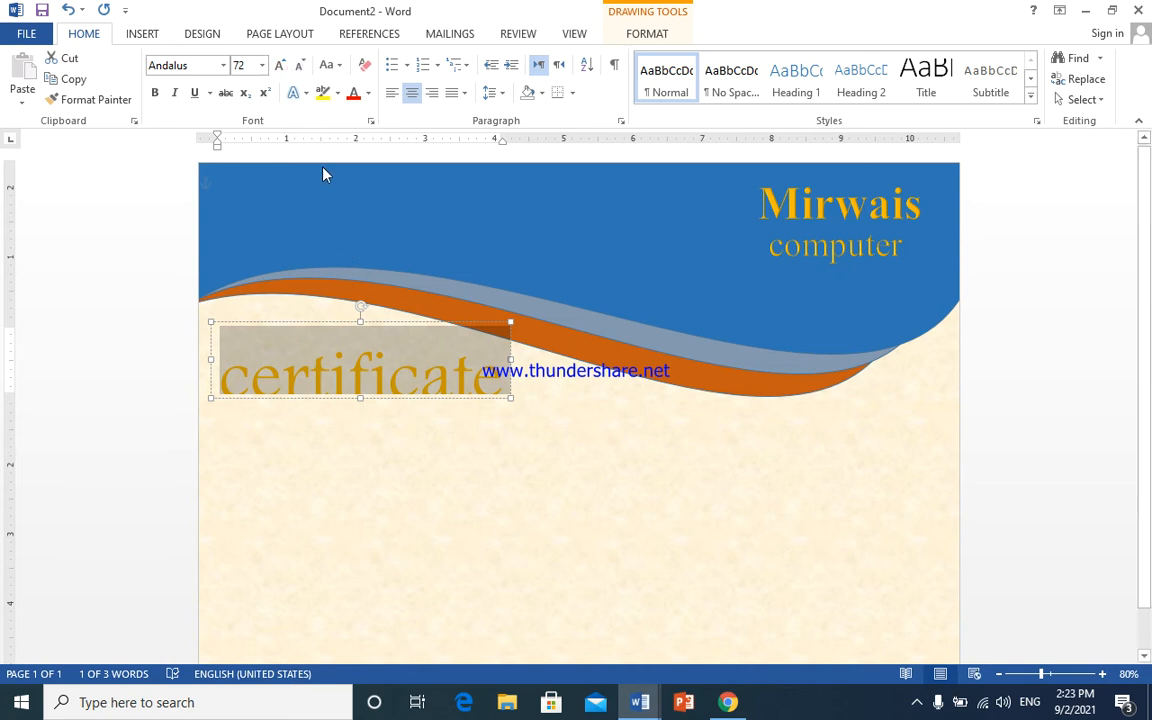
pyautogui.click(298, 66)
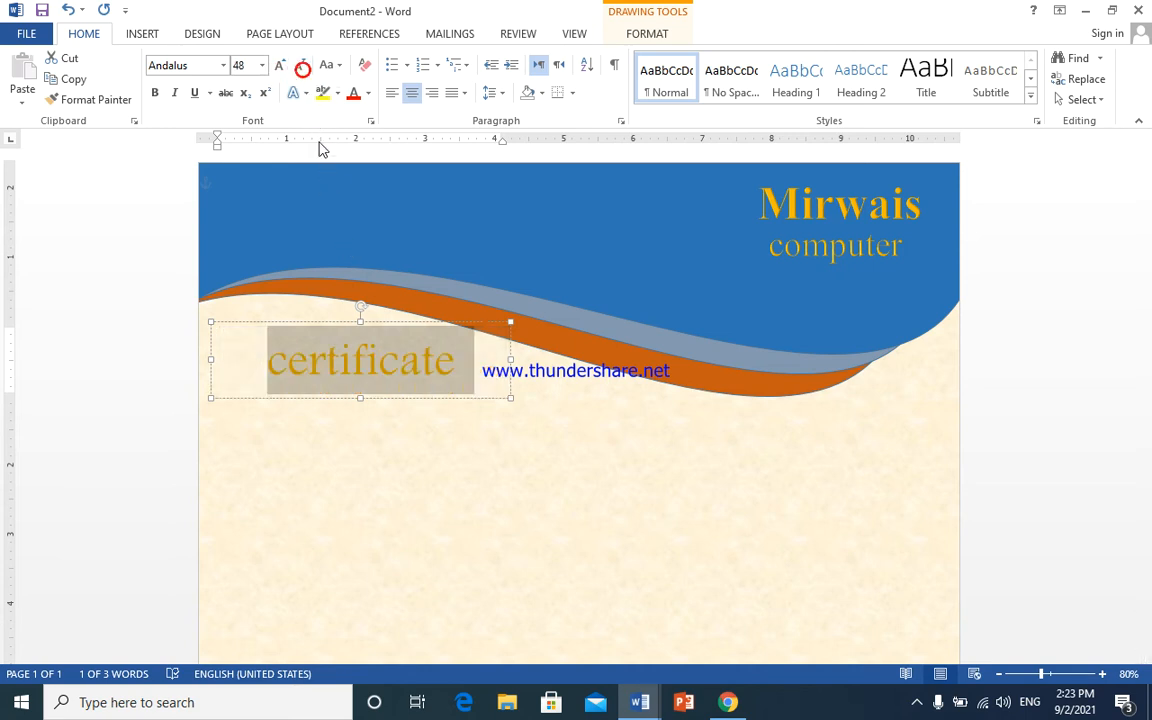
pyautogui.click(299, 68)
pyautogui.click(279, 67)
pyautogui.click(279, 67)
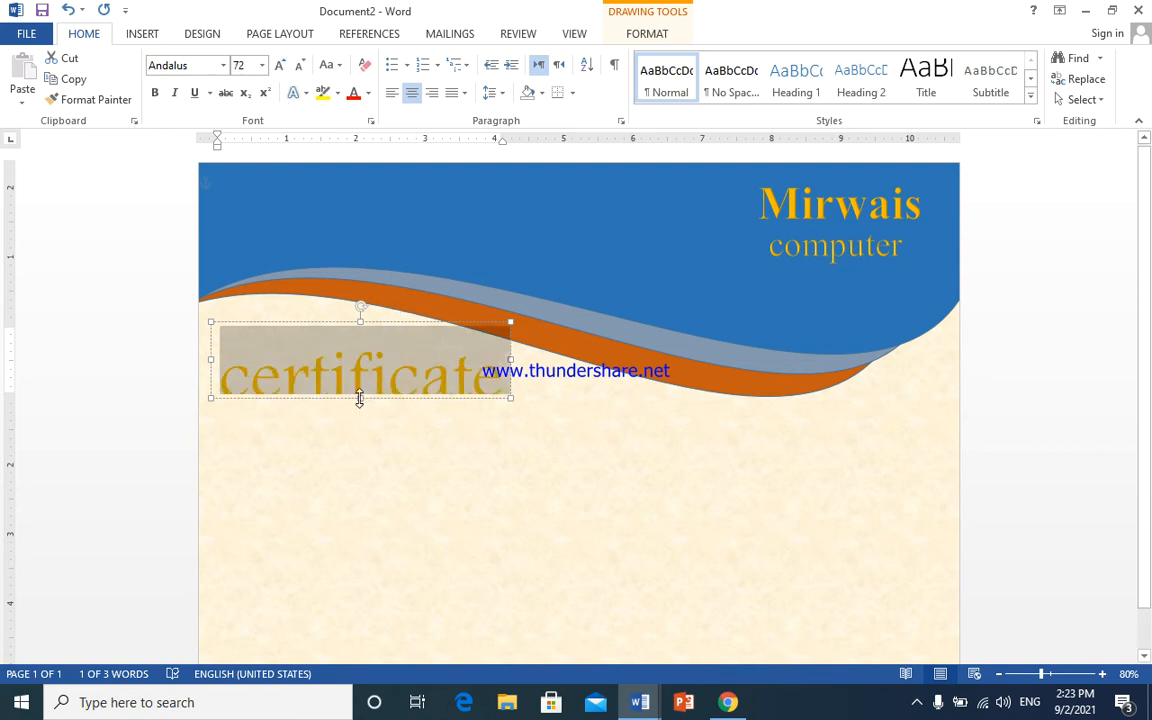
pyautogui.moveTo(360, 398); pyautogui.dragTo(362, 417)
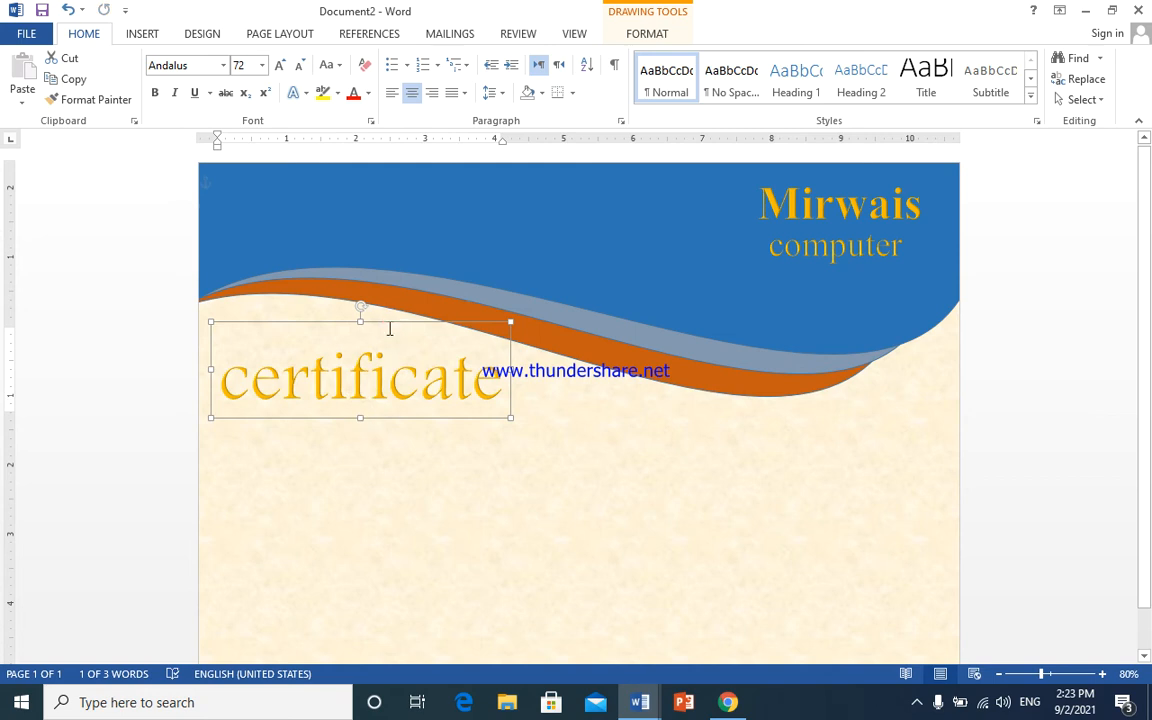
# - Nudge the certificate box up and left, and make its text black
pyautogui.press('Up')
pyautogui.press('Up')
pyautogui.press('Up')
pyautogui.press('Up')
pyautogui.press('Up')
pyautogui.press('Up')
pyautogui.press('Up')
pyautogui.press('Up')
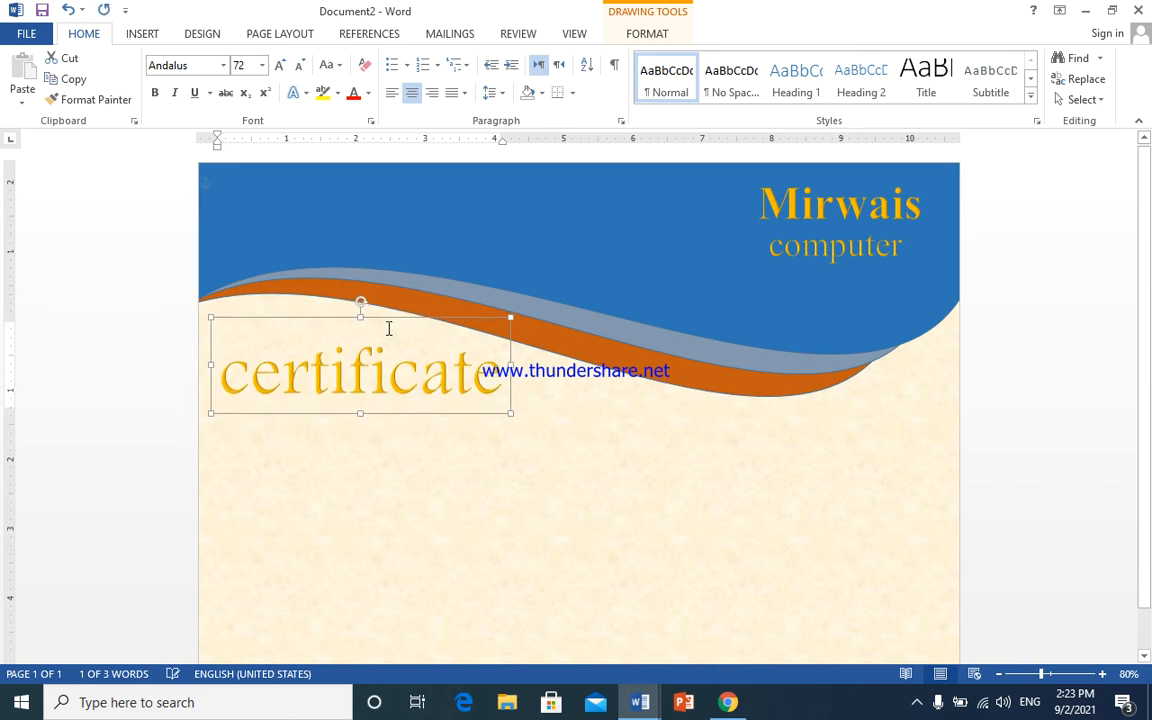
pyautogui.press('Up')
pyautogui.press('Up')
pyautogui.press('Up')
pyautogui.press('Up')
pyautogui.press('Up')
pyautogui.press('Left')
pyautogui.press('Left')
pyautogui.press('Left')
pyautogui.press('Left')
pyautogui.press('Left')
pyautogui.press('Left')
pyautogui.press('Left')
pyautogui.press('Left')
pyautogui.press('Left')
pyautogui.press('Up')
pyautogui.press('Up')
pyautogui.press('Up')
pyautogui.press('Left')
pyautogui.press('Up')
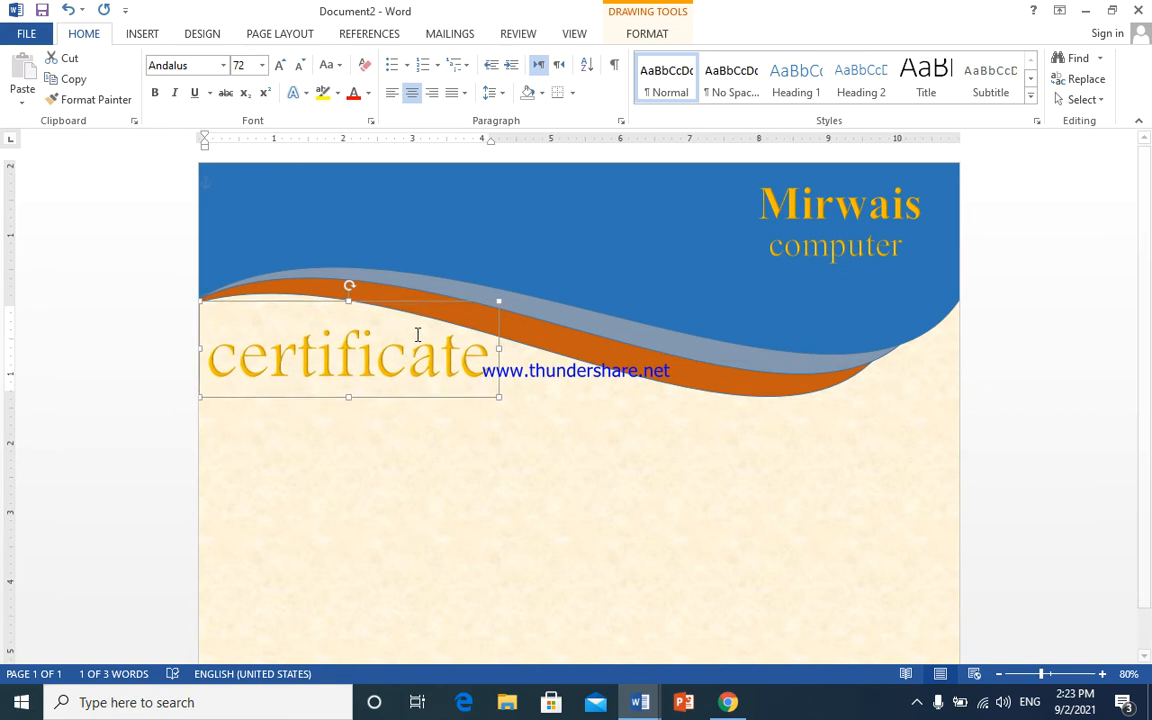
pyautogui.doubleClick(418, 335)
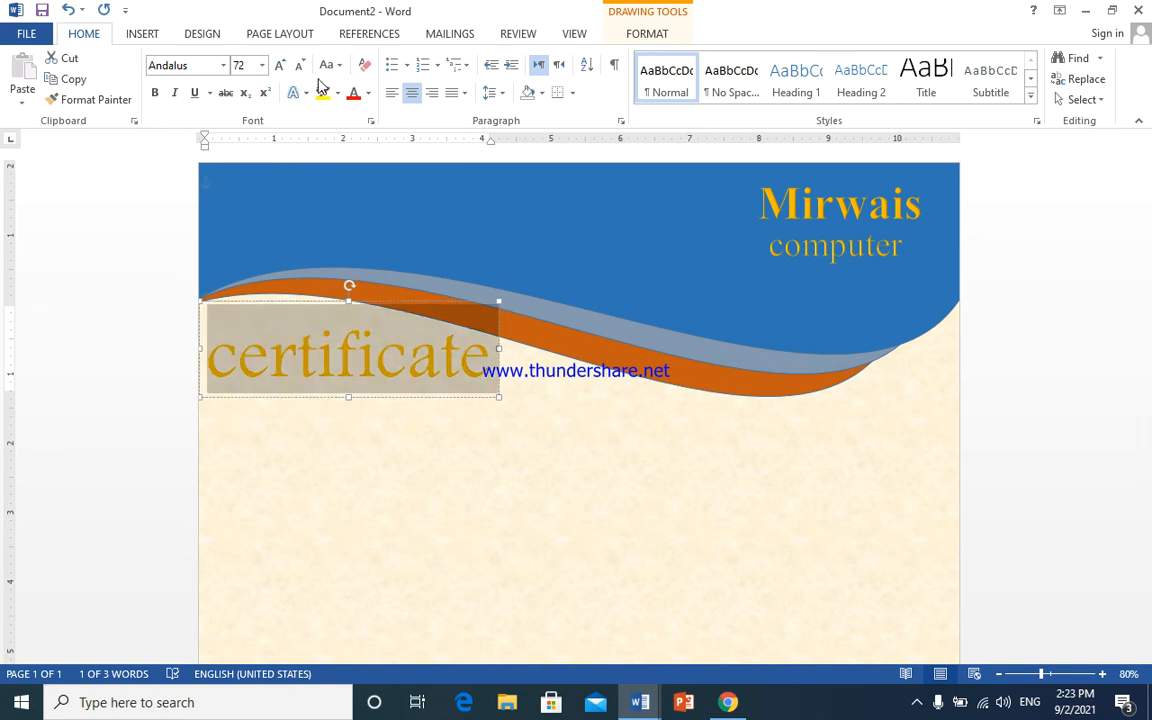
pyautogui.click(368, 93)
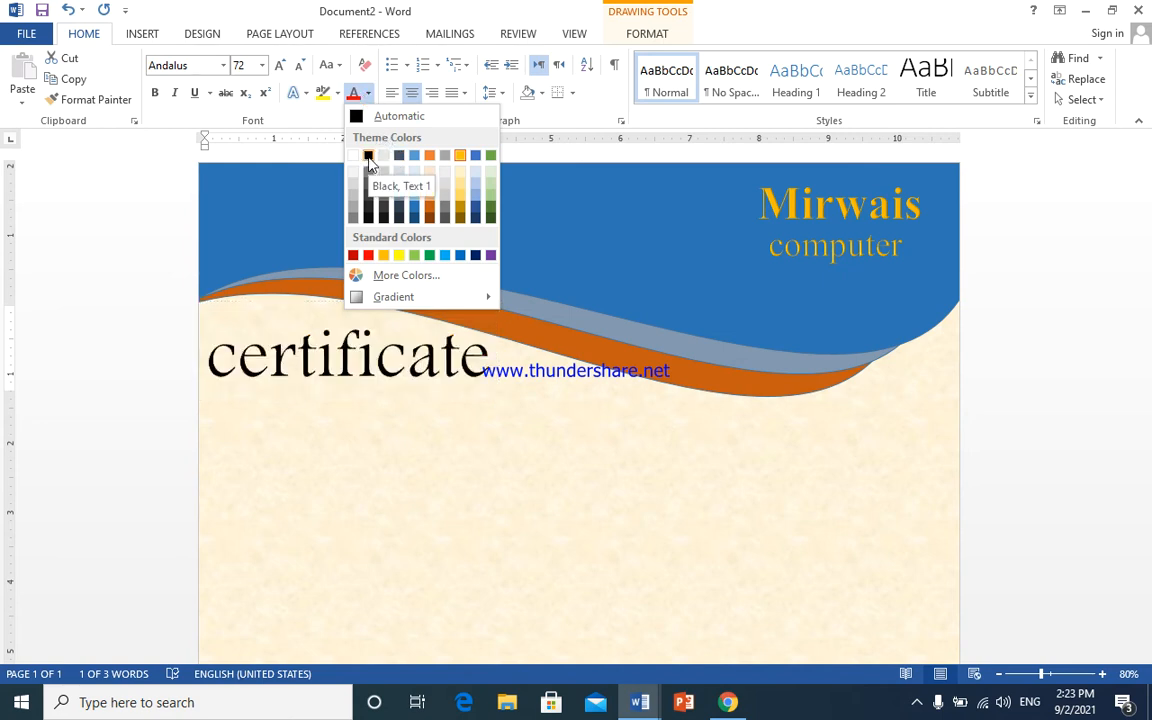
pyautogui.click(369, 159)
# - Paste a copy of the certificate box directly below the original
pyautogui.click(407, 398)
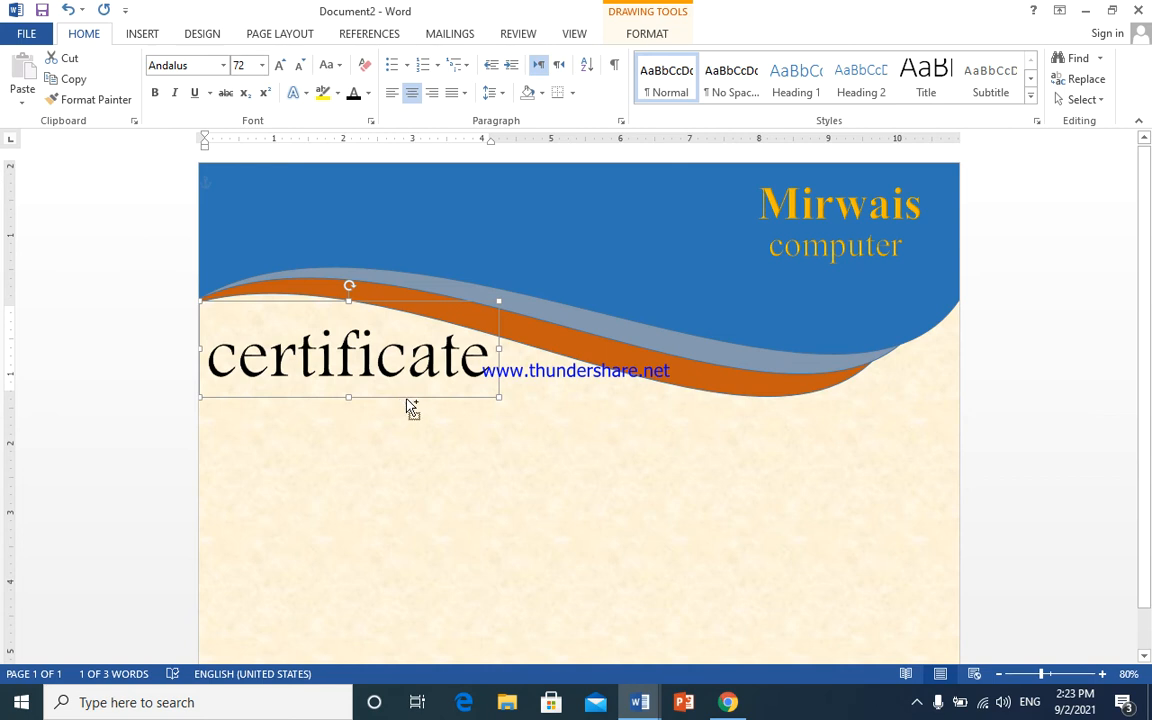
pyautogui.hotkey('ctrl', 'v')
pyautogui.moveTo(424, 314); pyautogui.dragTo(415, 350)
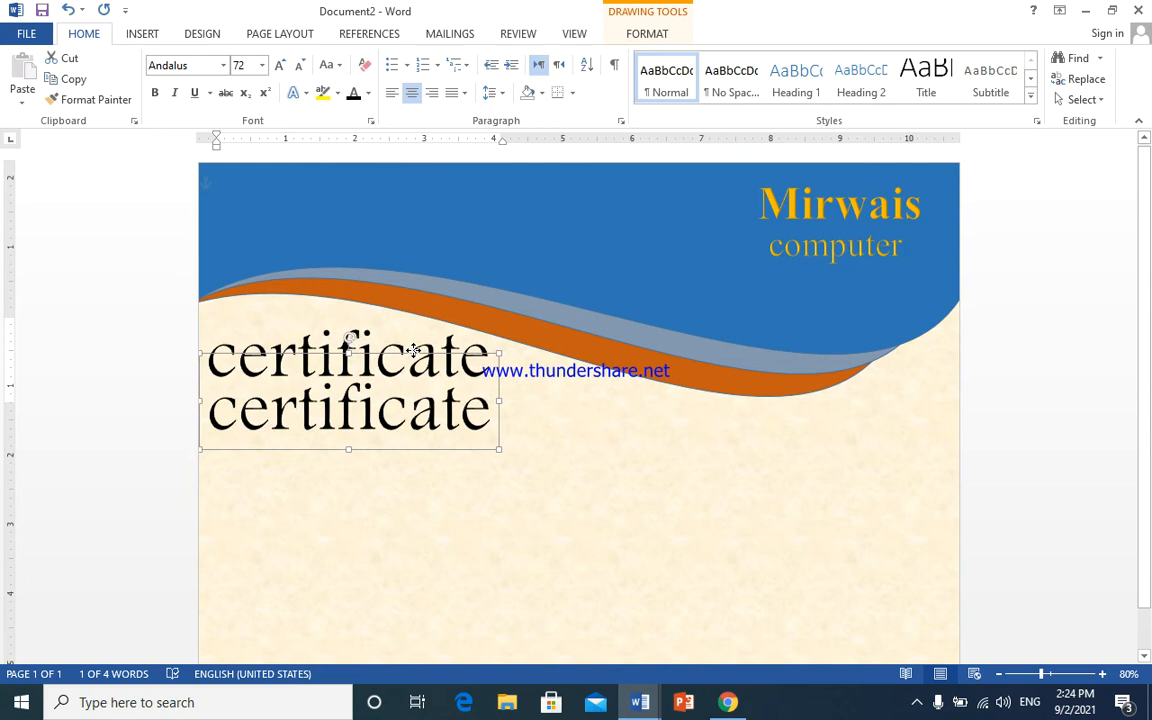
# - Retype the duplicated certificate as 'Of Appreciation'
pyautogui.doubleClick(430, 432)
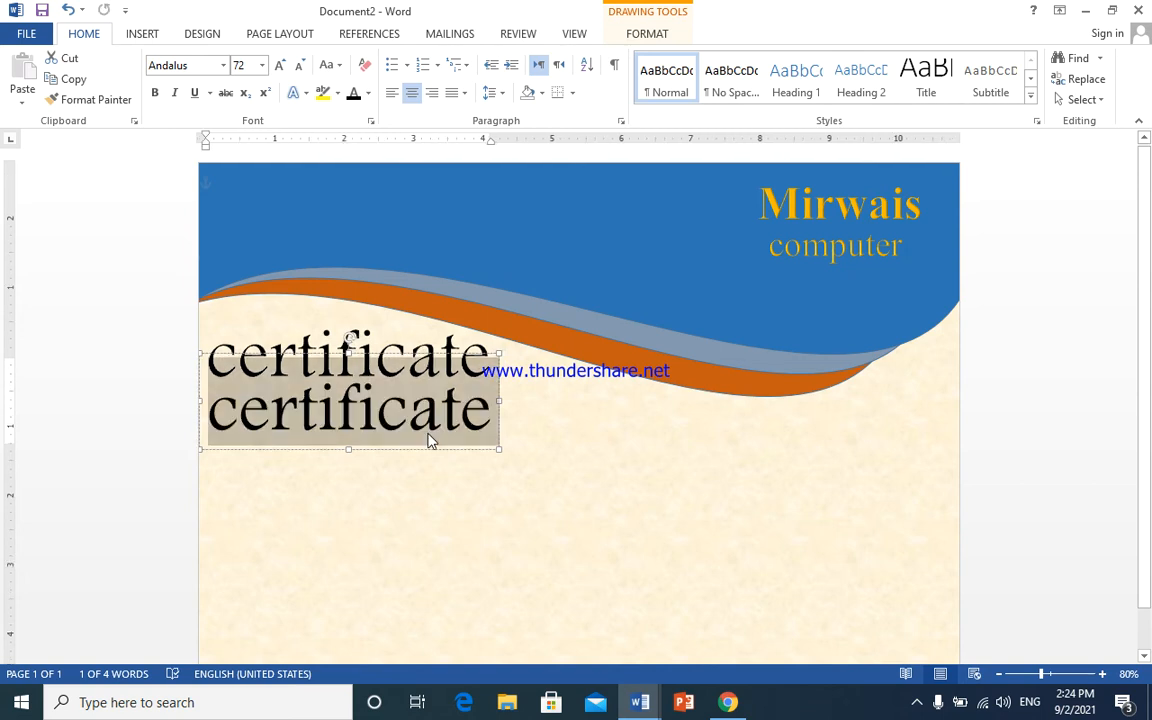
pyautogui.write('Of ')
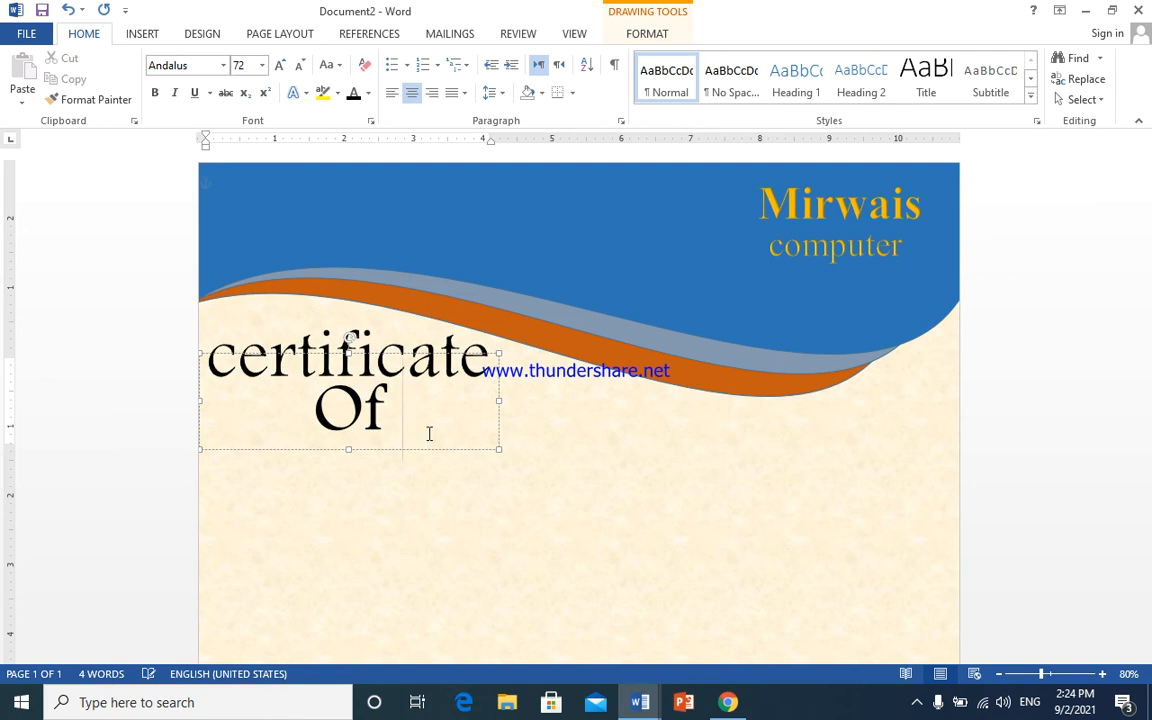
pyautogui.write('a')
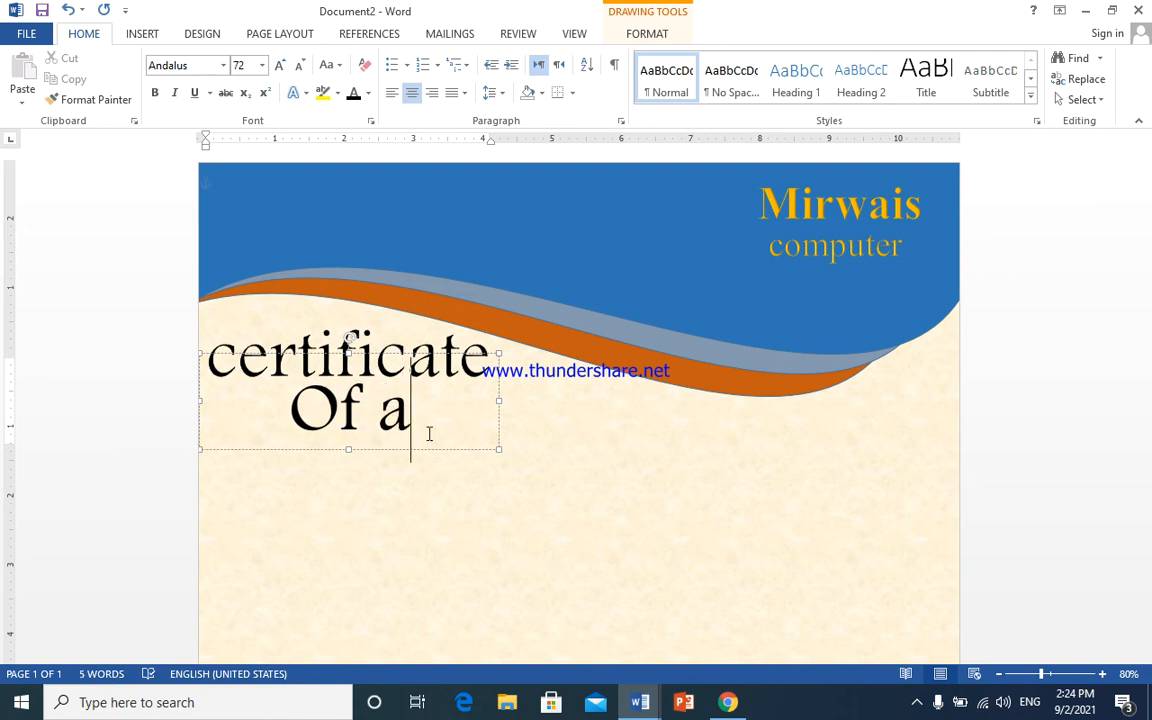
pyautogui.press('BackSpace')
pyautogui.write('A')
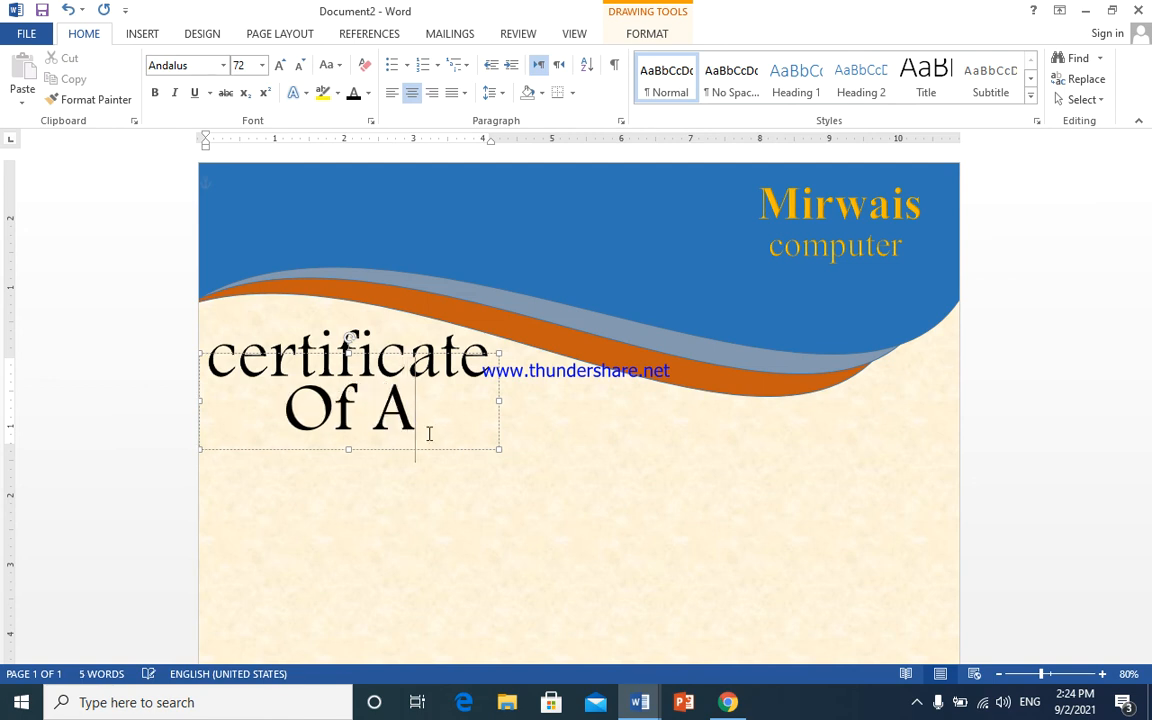
pyautogui.write('pp')
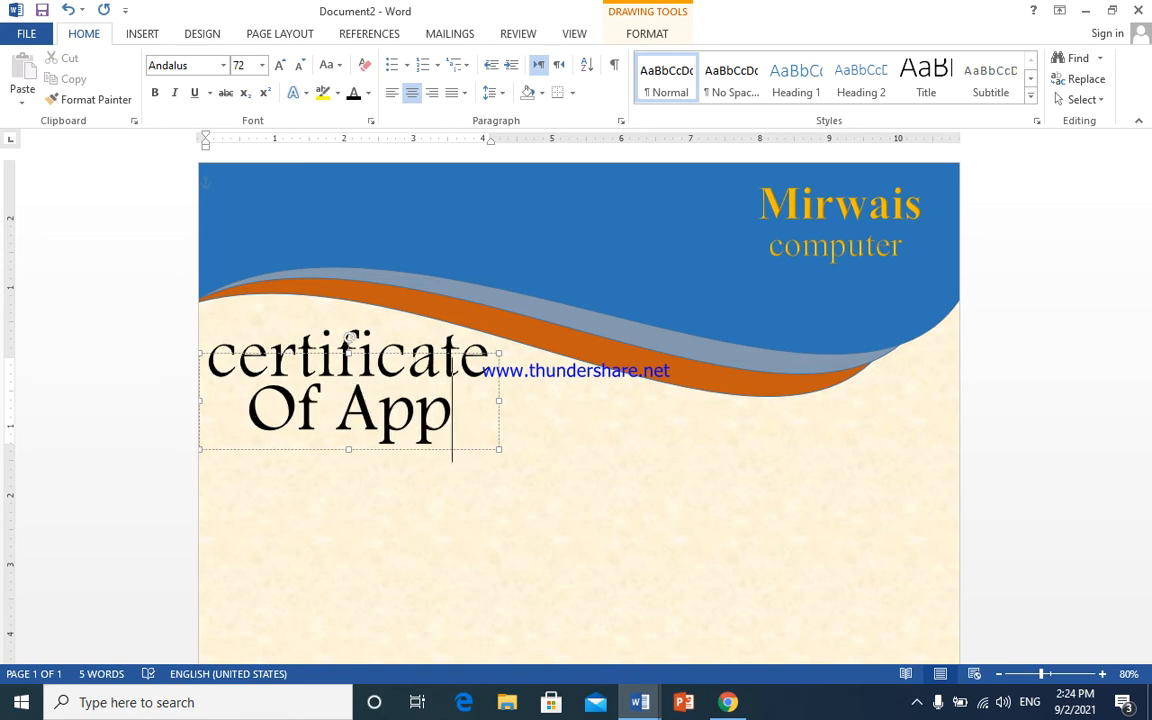
pyautogui.write('re')
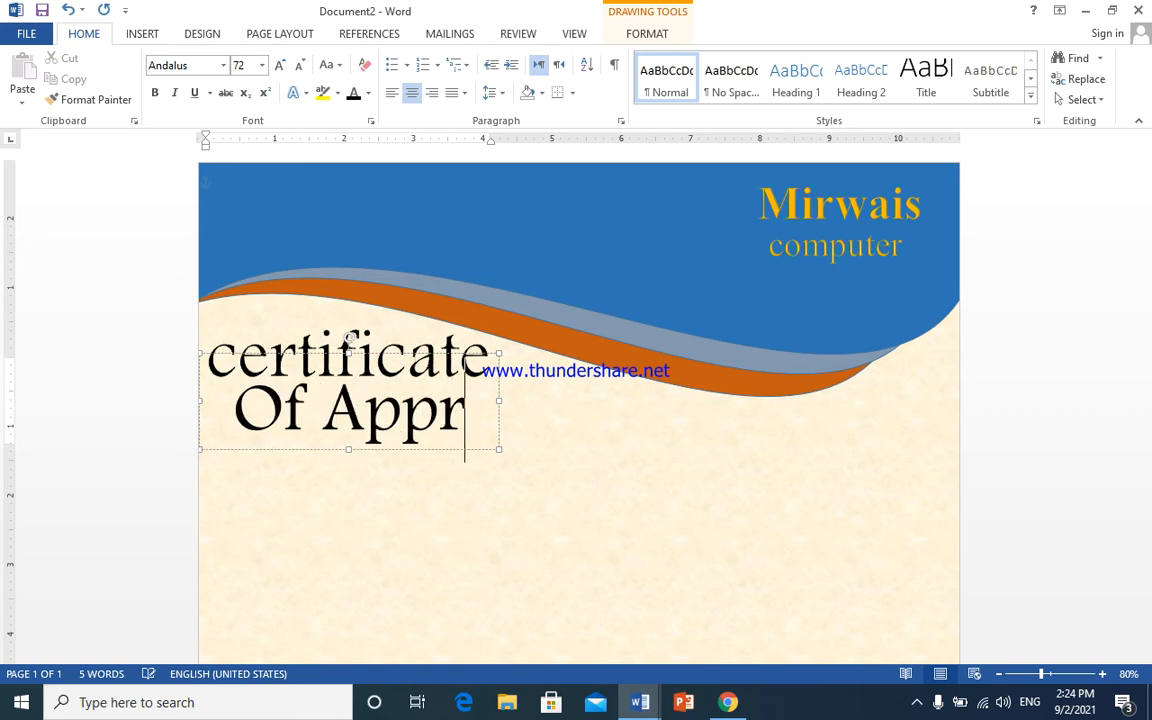
pyautogui.press('BackSpace')
pyautogui.press('BackSpace')
pyautogui.press('BackSpace')
pyautogui.press('BackSpace')
pyautogui.press('BackSpace')
pyautogui.press('BackSpace')
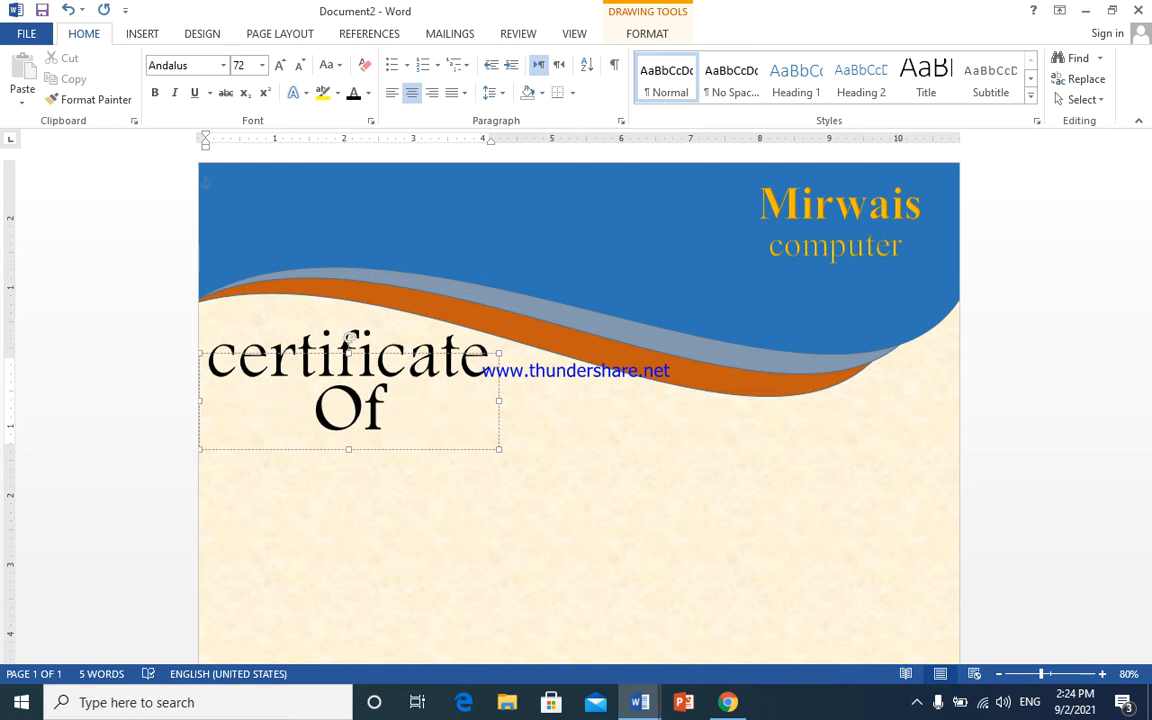
pyautogui.scroll(-1, 578, 400)
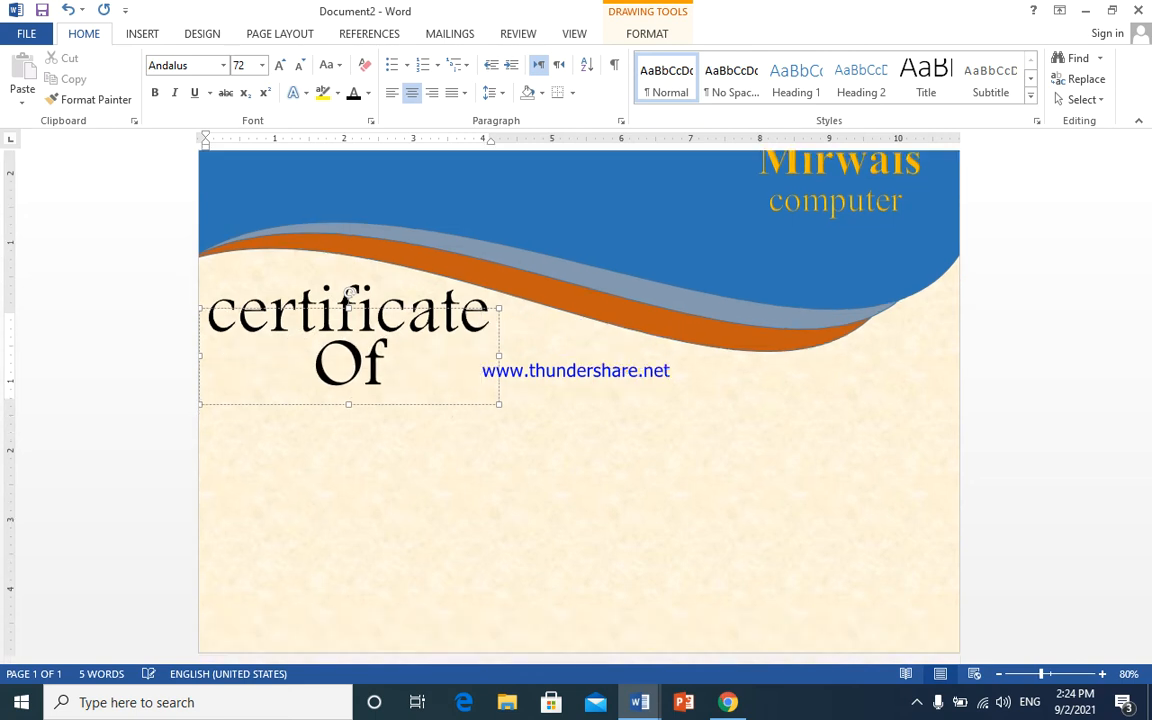
# - Shrink the subtitle to fit one line, lower its box, and fix its spelling
pyautogui.hotkey('ctrl', 'a')
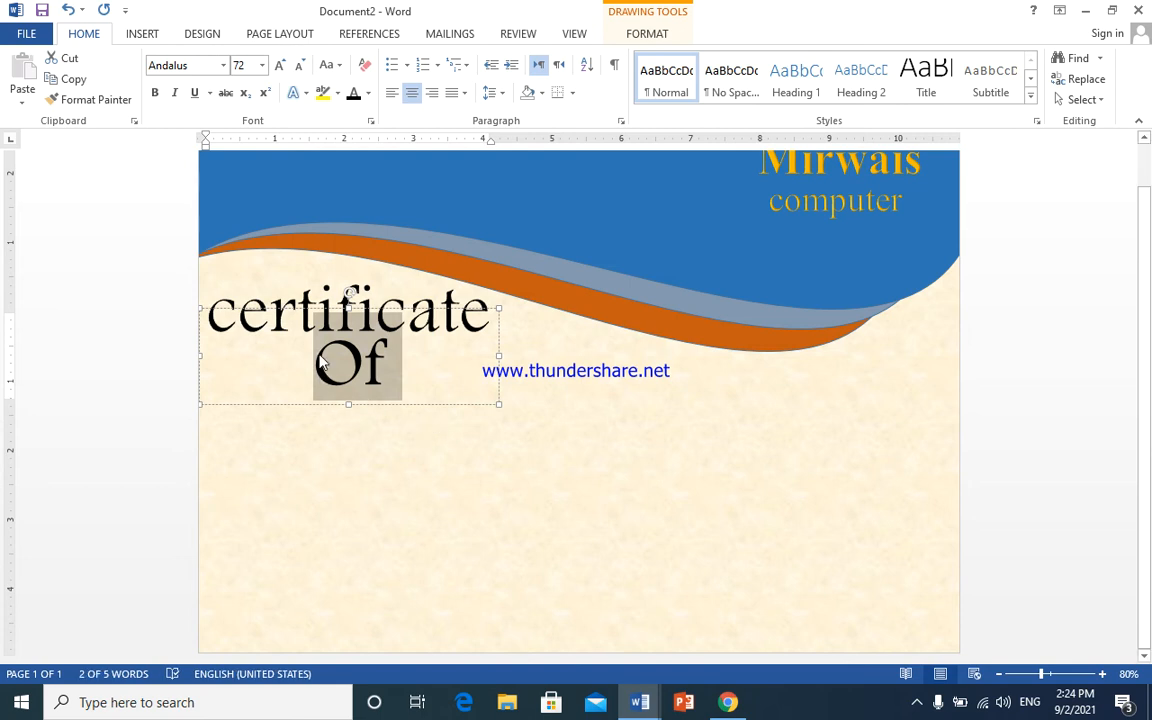
pyautogui.click(299, 65)
pyautogui.click(299, 65)
pyautogui.click(299, 65)
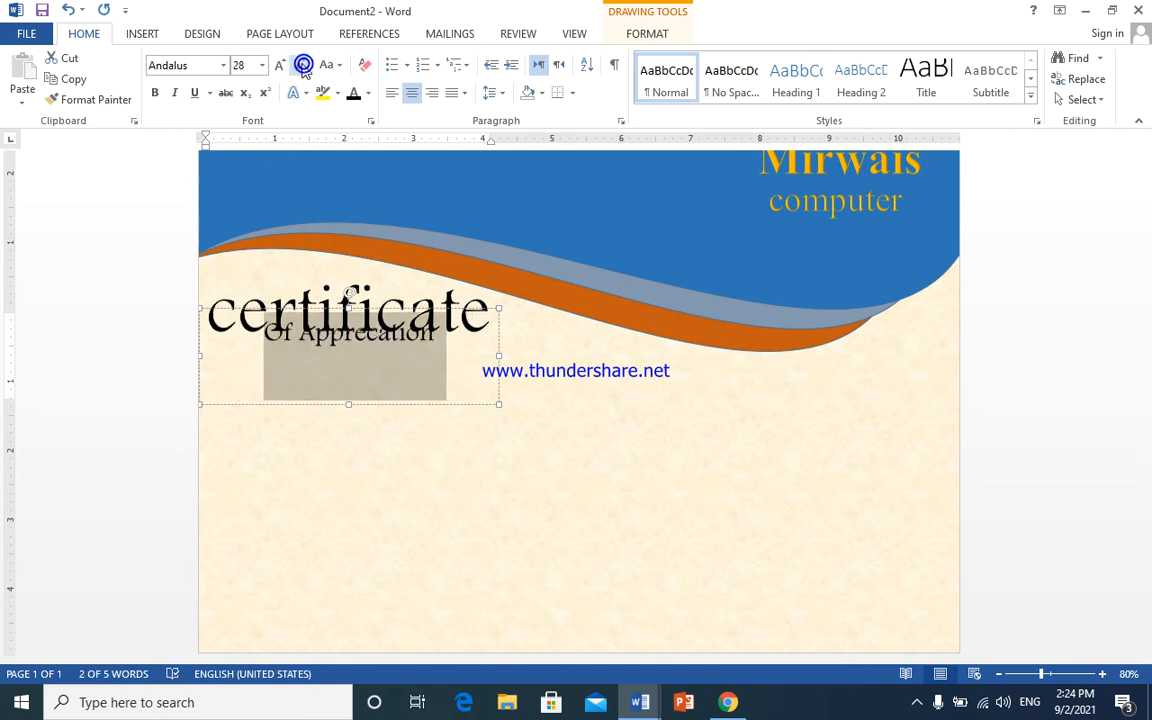
pyautogui.moveTo(370, 310); pyautogui.dragTo(368, 331)
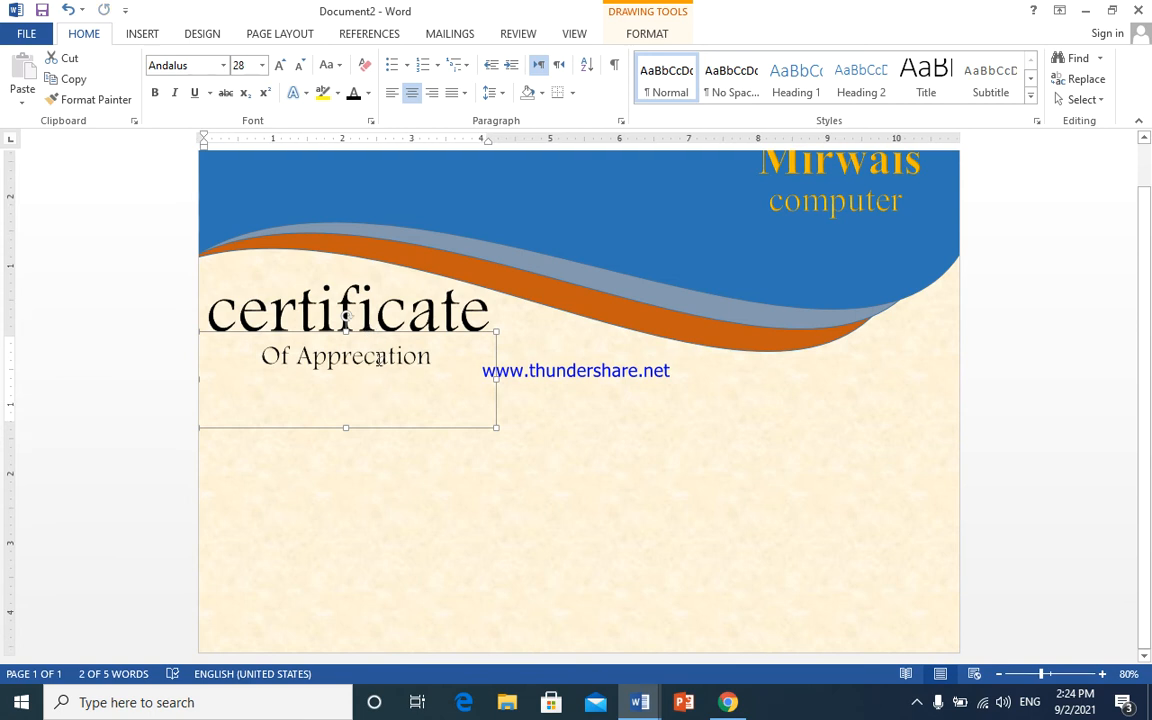
pyautogui.click(377, 358)
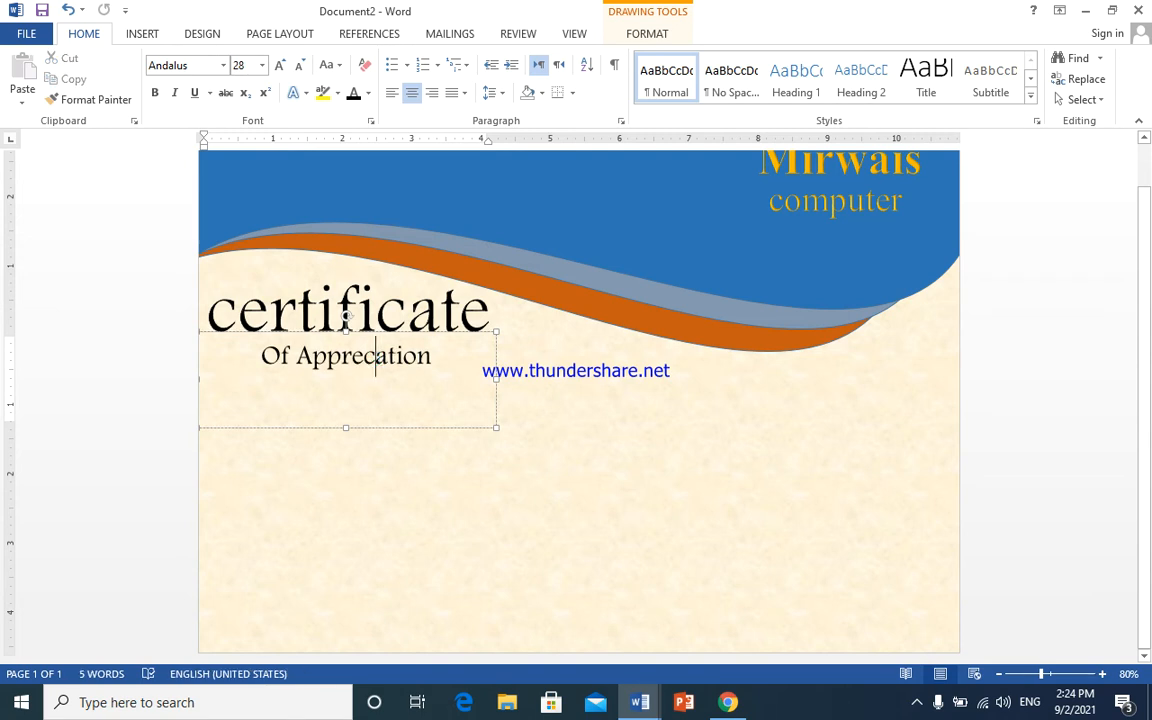
pyautogui.write('i')
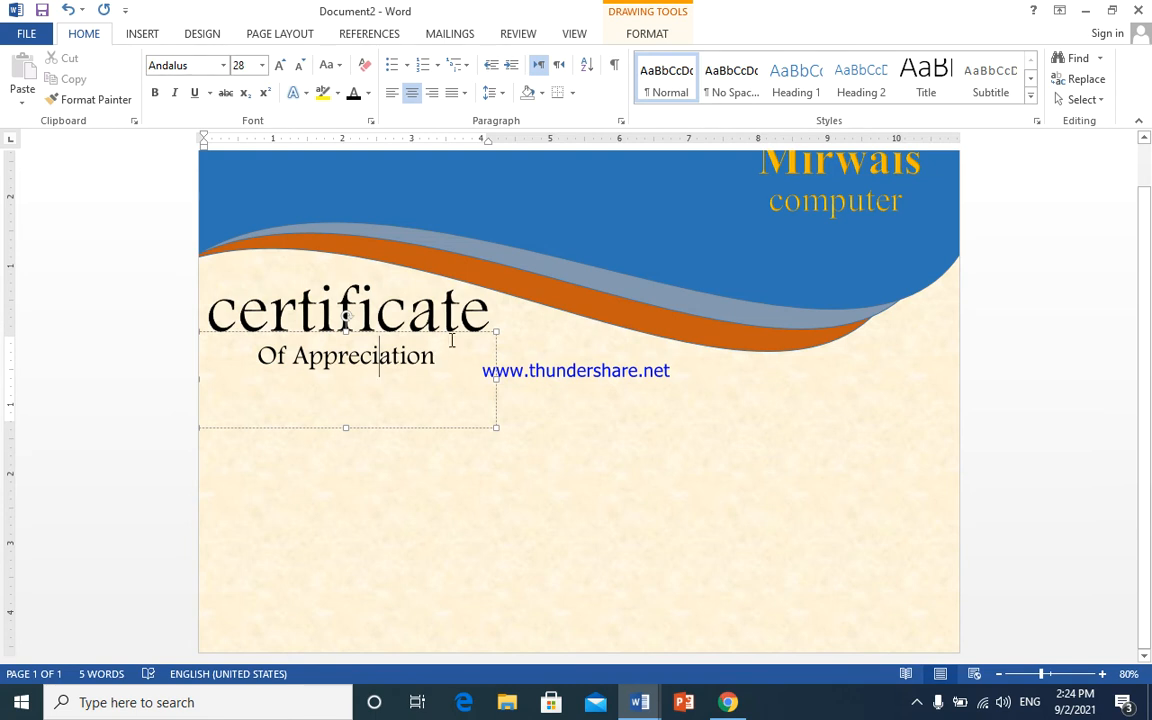
# - Set 'Of Appreciation' to 36 pt, tighten its box, and colour it Orange, Accent 2, Darker 50%
pyautogui.moveTo(440, 352); pyautogui.dragTo(268, 356)
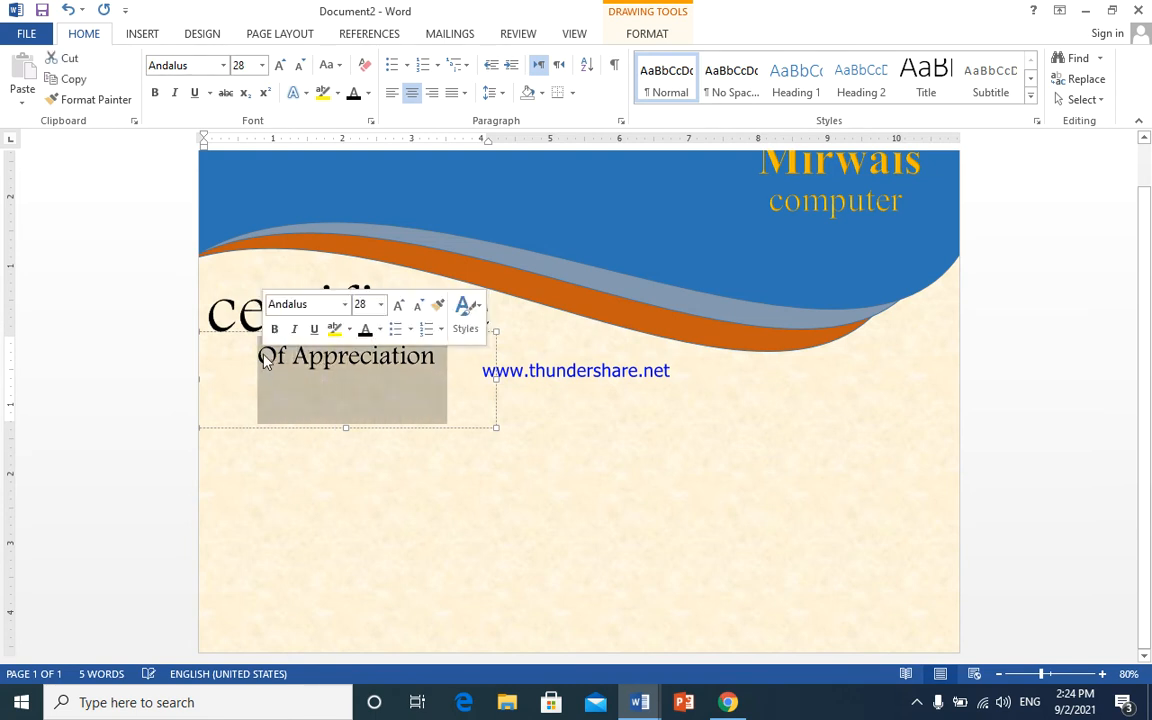
pyautogui.click(278, 66)
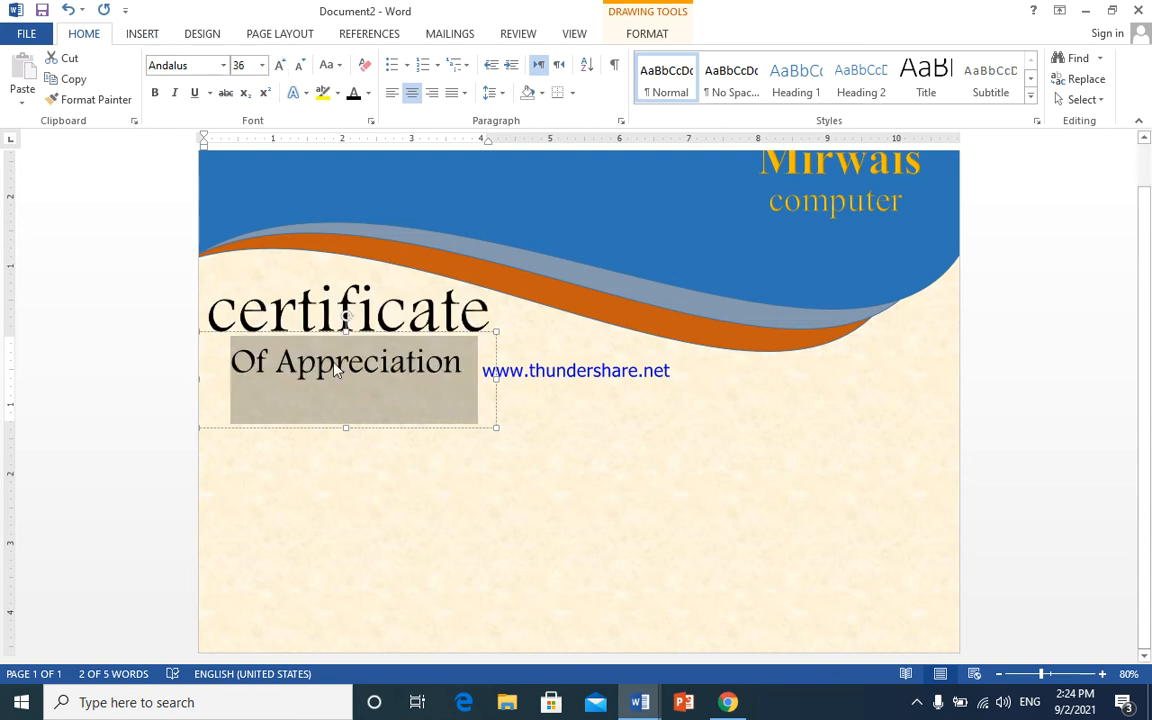
pyautogui.moveTo(345, 428); pyautogui.dragTo(347, 397)
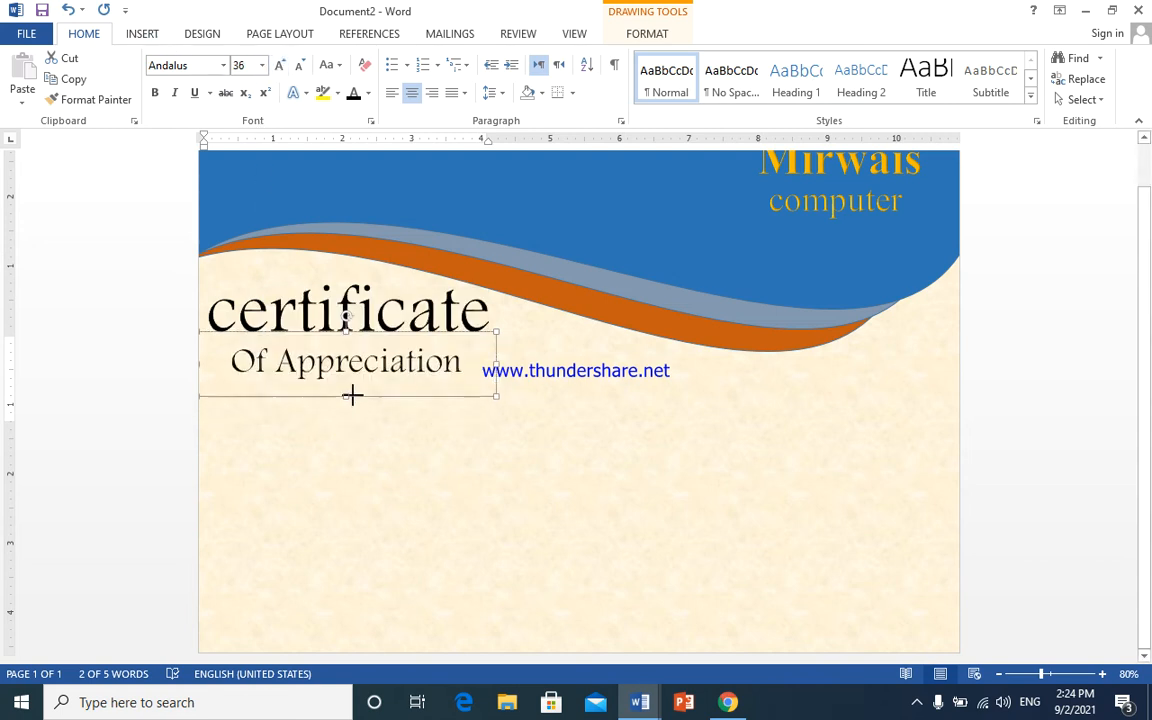
pyautogui.moveTo(496, 364)
pyautogui.mouseDown()
pyautogui.moveTo(459, 366)
pyautogui.moveTo(452, 331)
pyautogui.moveTo(461, 336)
pyautogui.mouseUp()
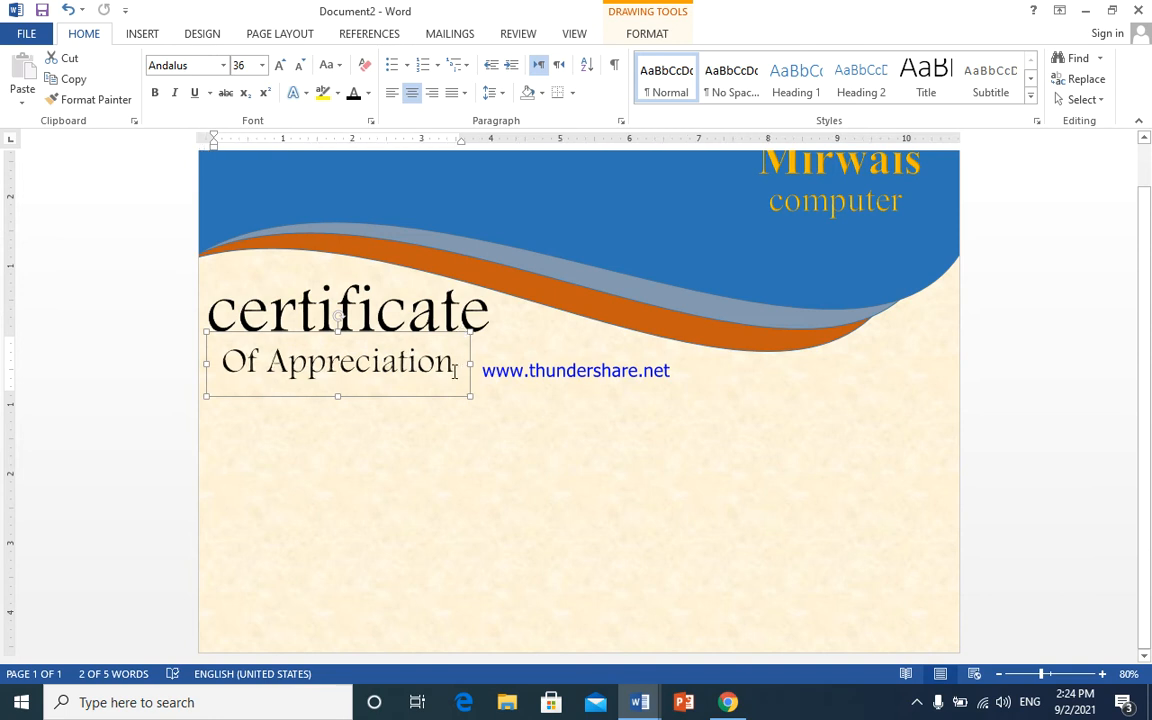
pyautogui.tripleClick(459, 360)
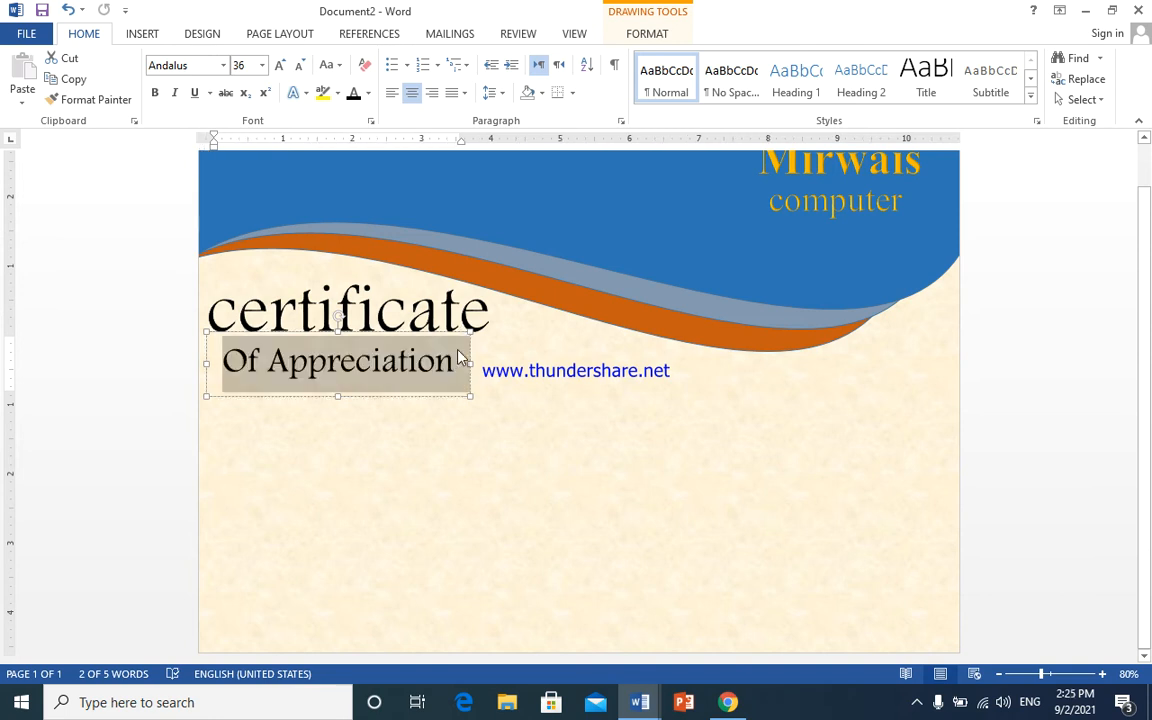
pyautogui.click(368, 92)
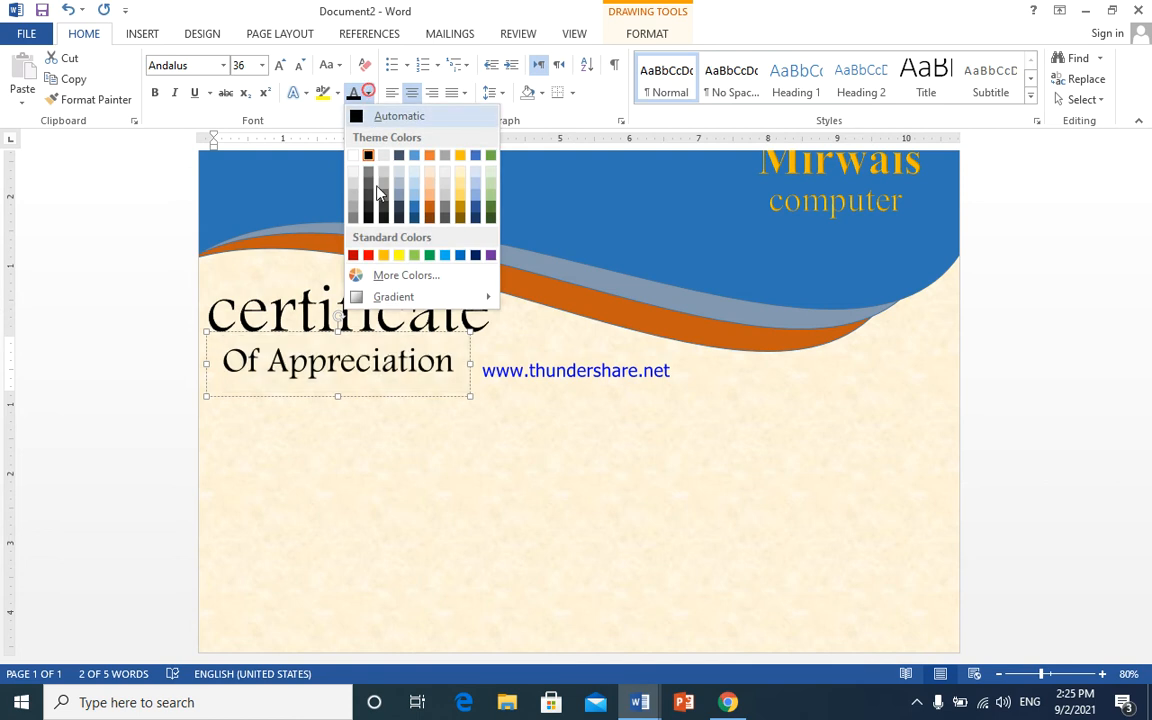
pyautogui.click(430, 222)
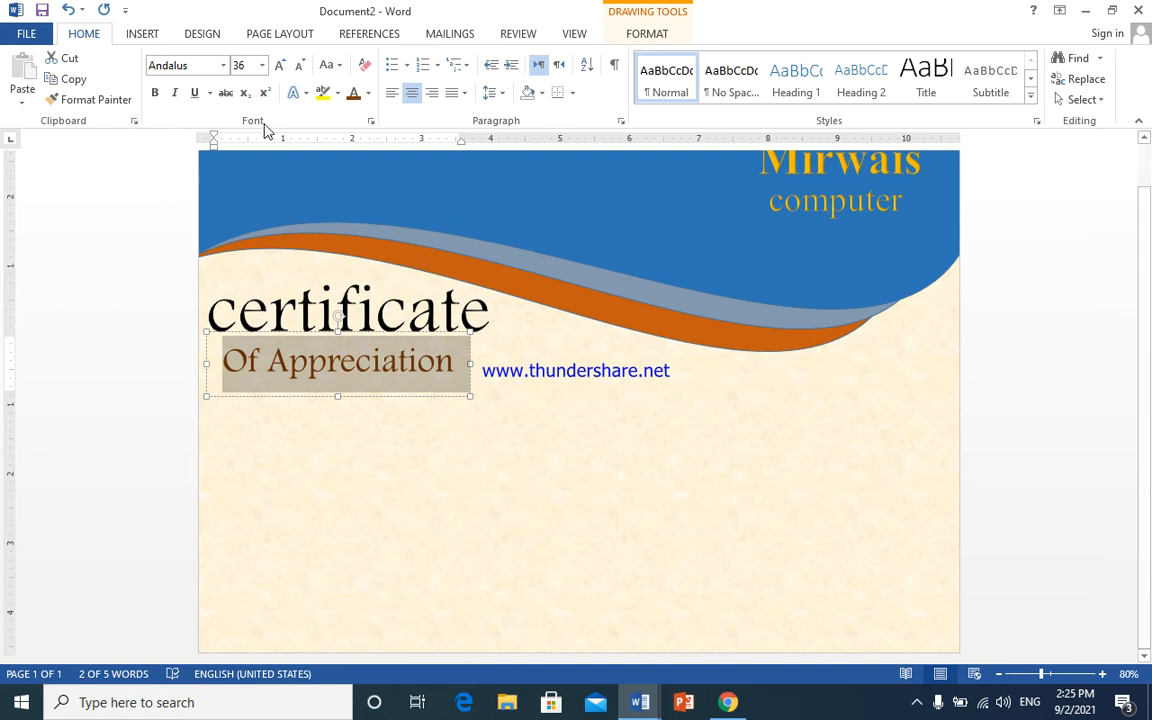
# - Return the Of Appreciation box to its place under the title
pyautogui.click(143, 34)
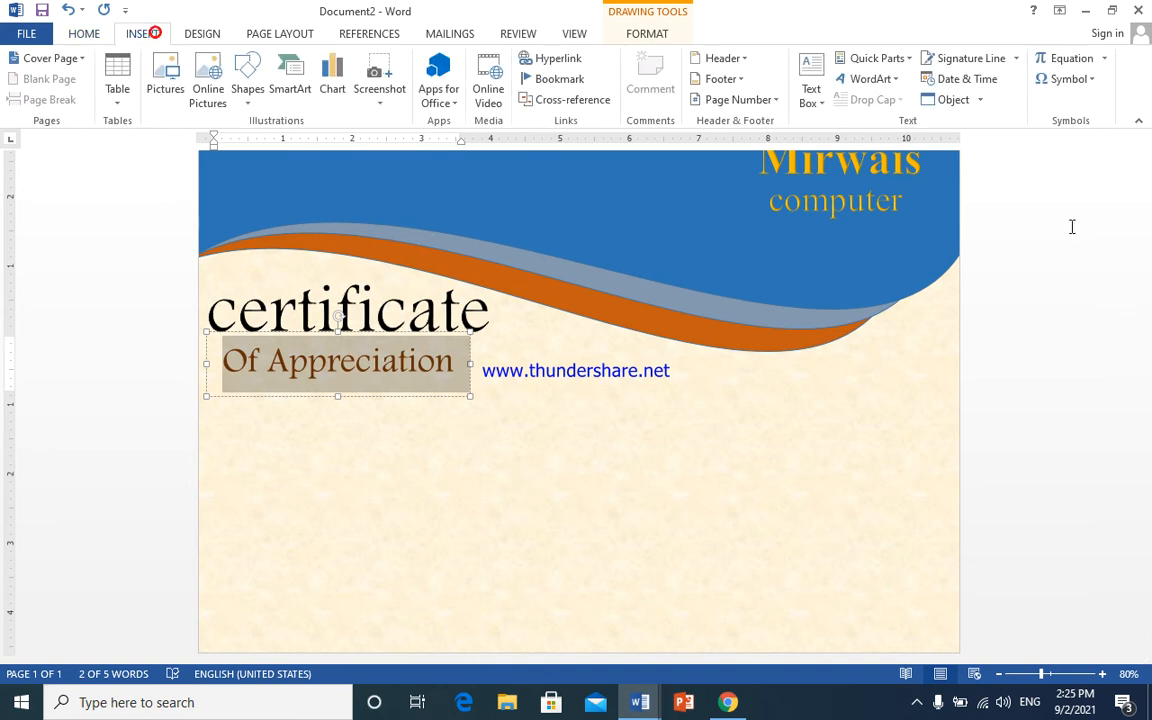
pyautogui.click(810, 103)
pyautogui.click(854, 146)
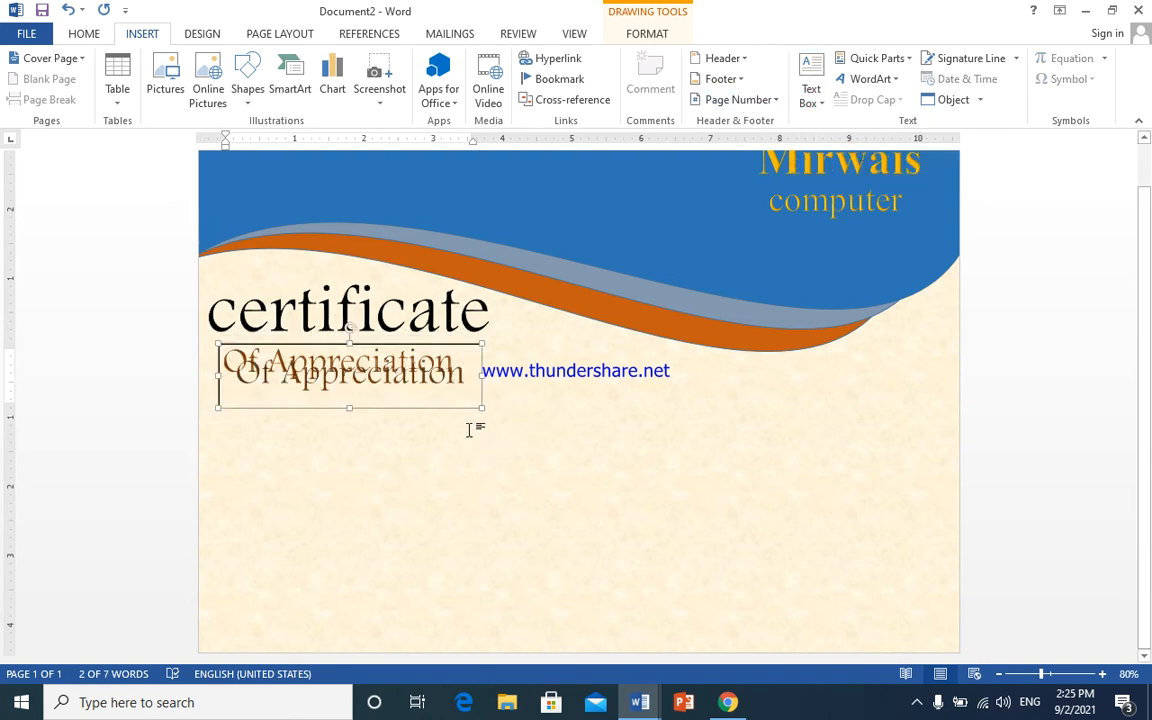
pyautogui.click(462, 427)
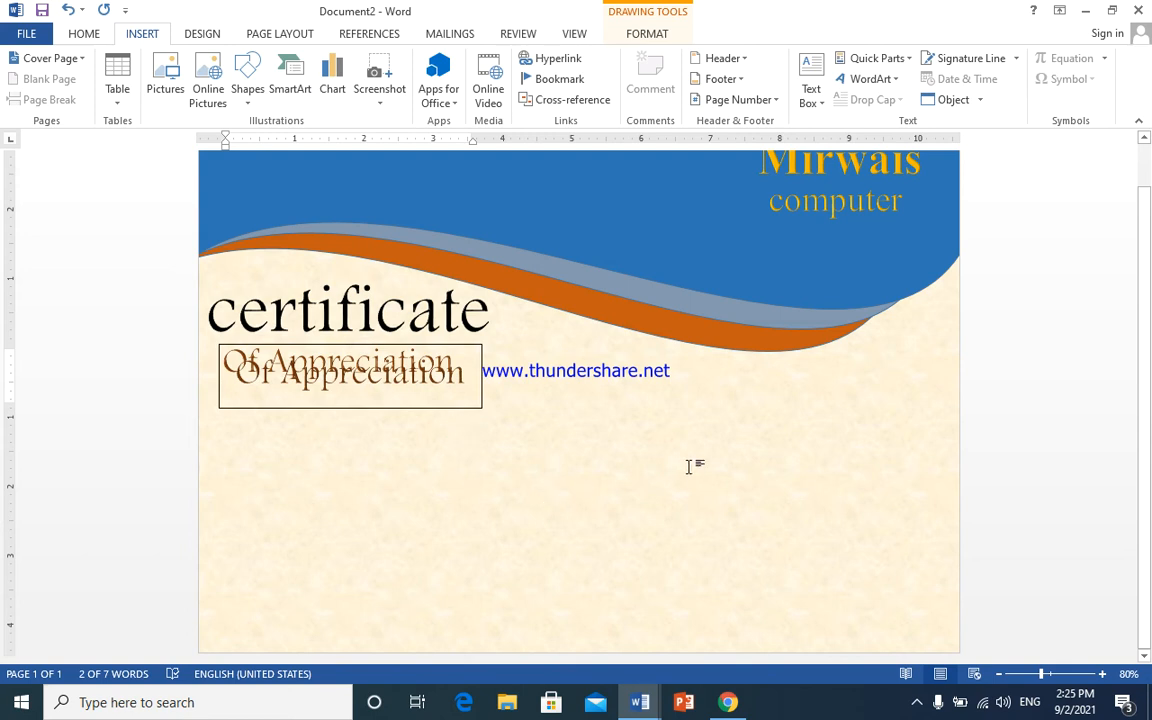
pyautogui.click(538, 470)
pyautogui.click(538, 425)
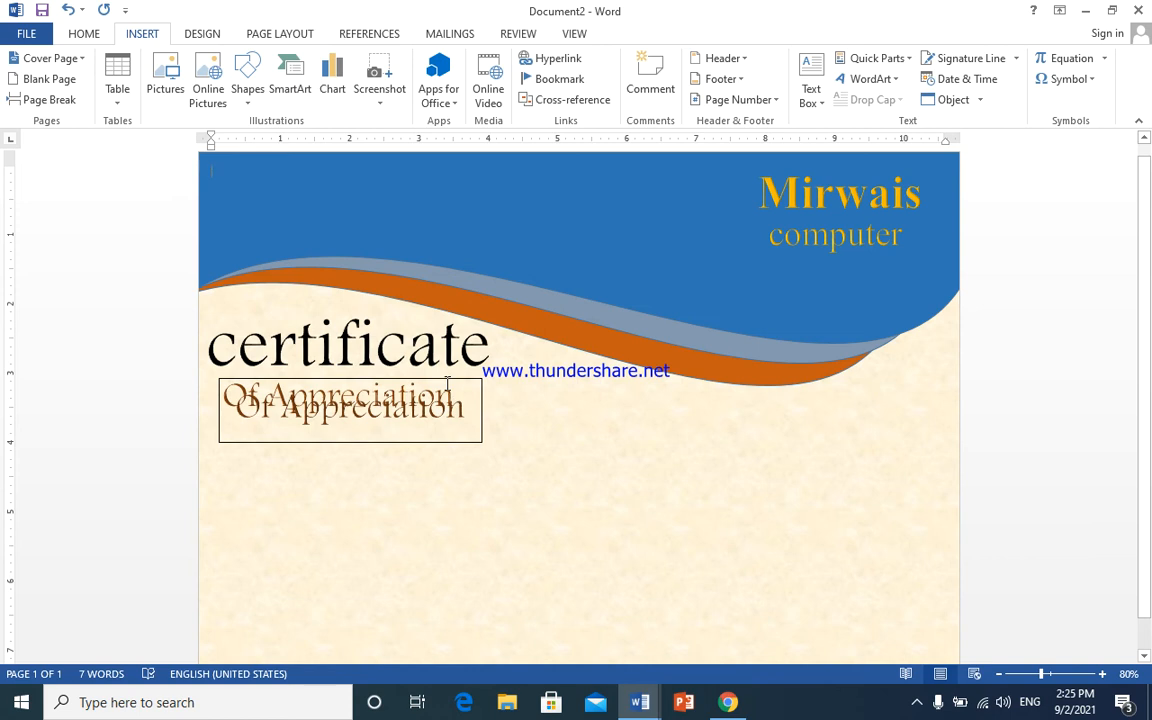
pyautogui.moveTo(447, 381); pyautogui.dragTo(447, 382)
pyautogui.click(561, 481)
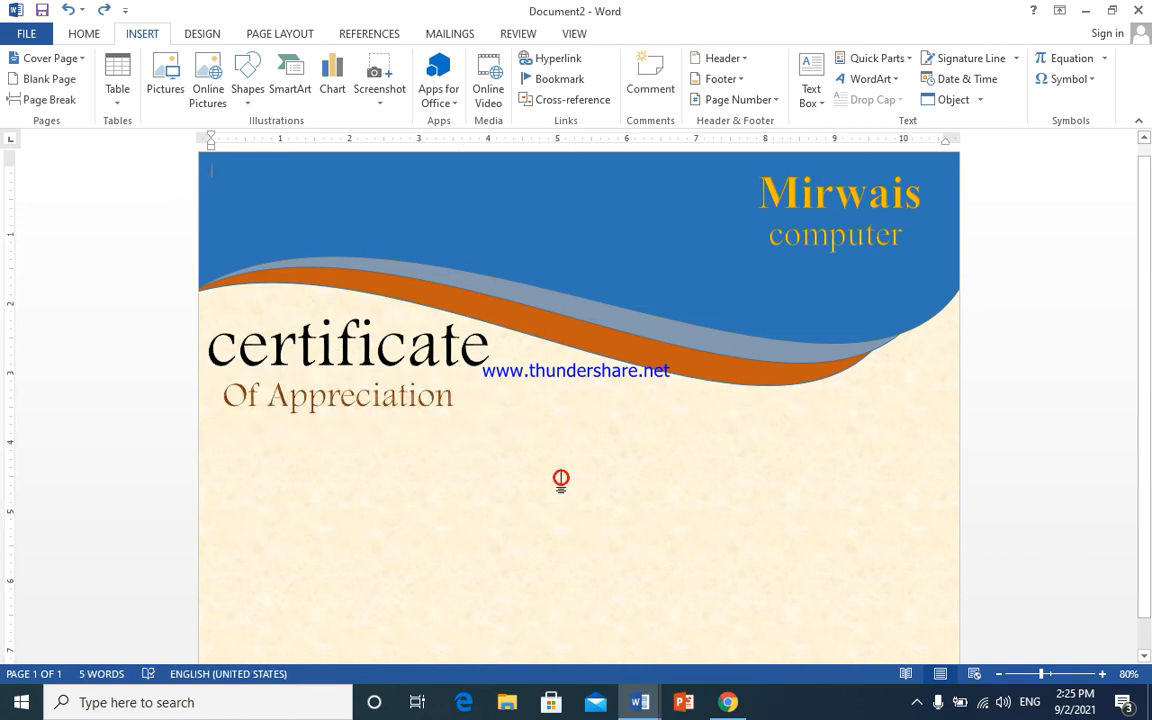
# - Draw a text box below the subtitle and type 'This certificate is awarded to'
pyautogui.click(812, 92)
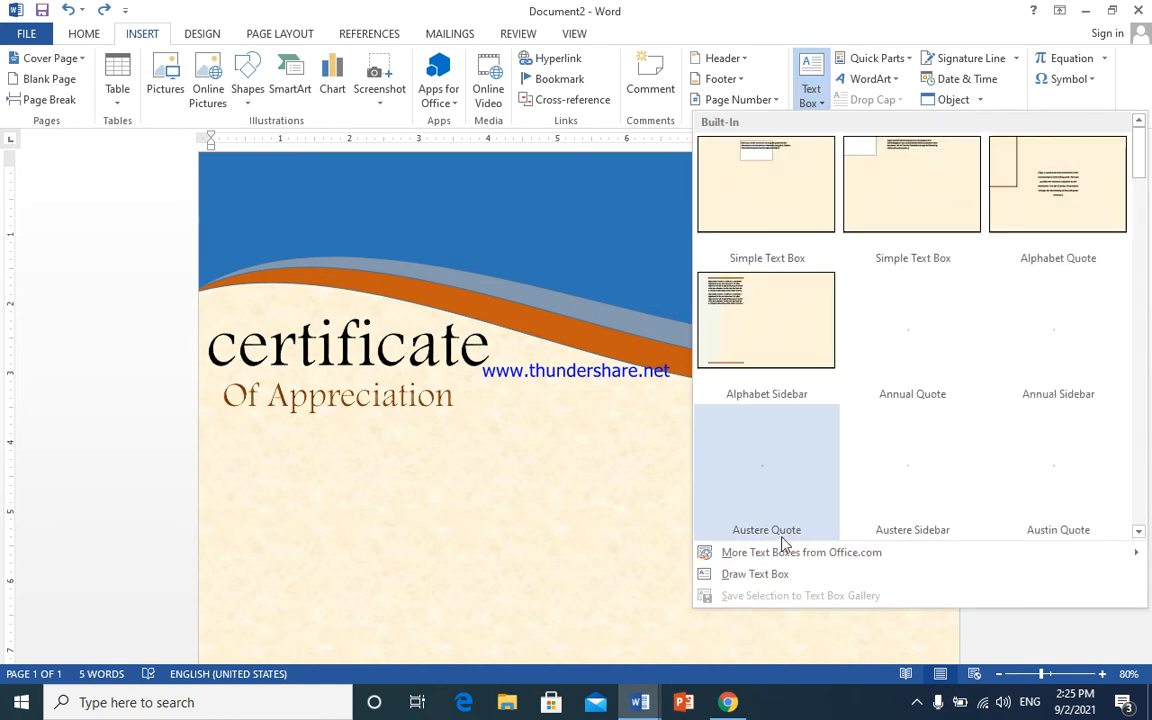
pyautogui.click(708, 574)
pyautogui.moveTo(398, 438); pyautogui.dragTo(718, 481)
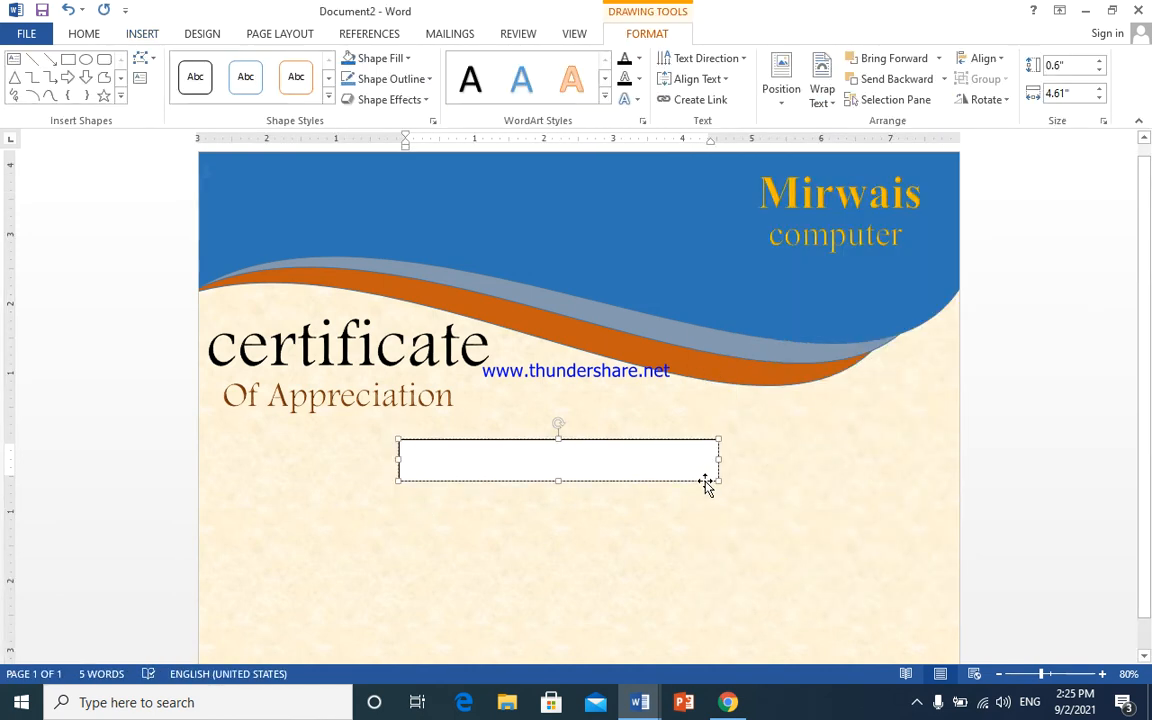
pyautogui.write('This ')
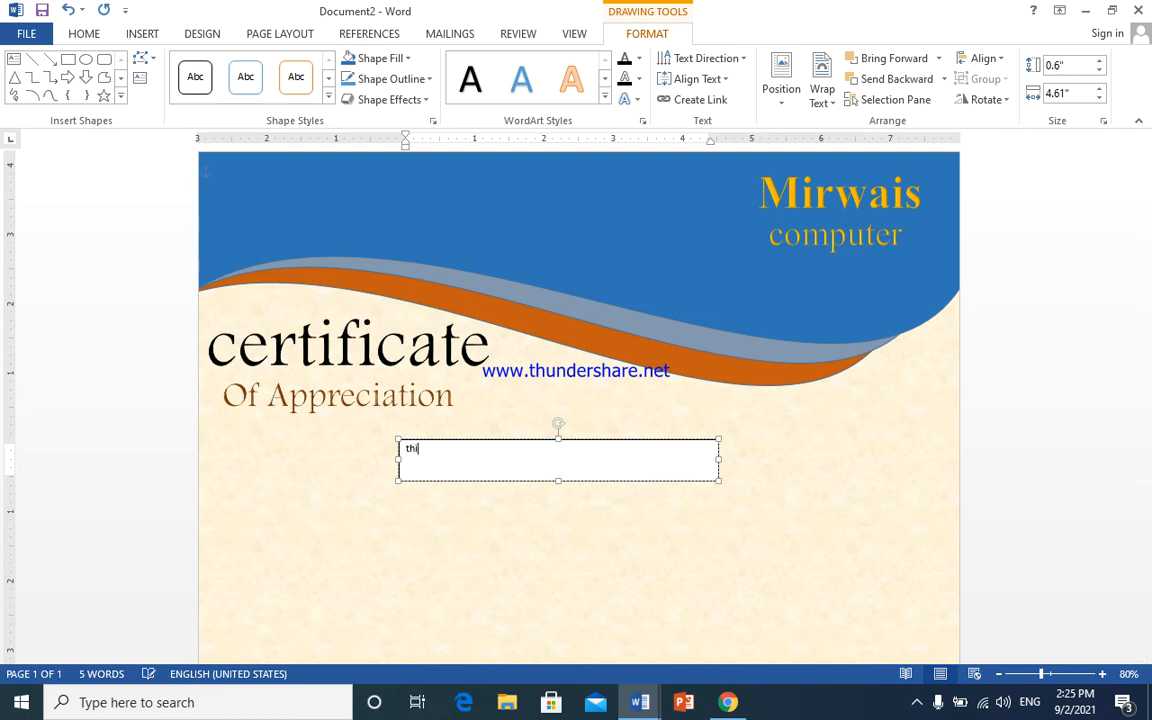
pyautogui.write('certificate is awarde')
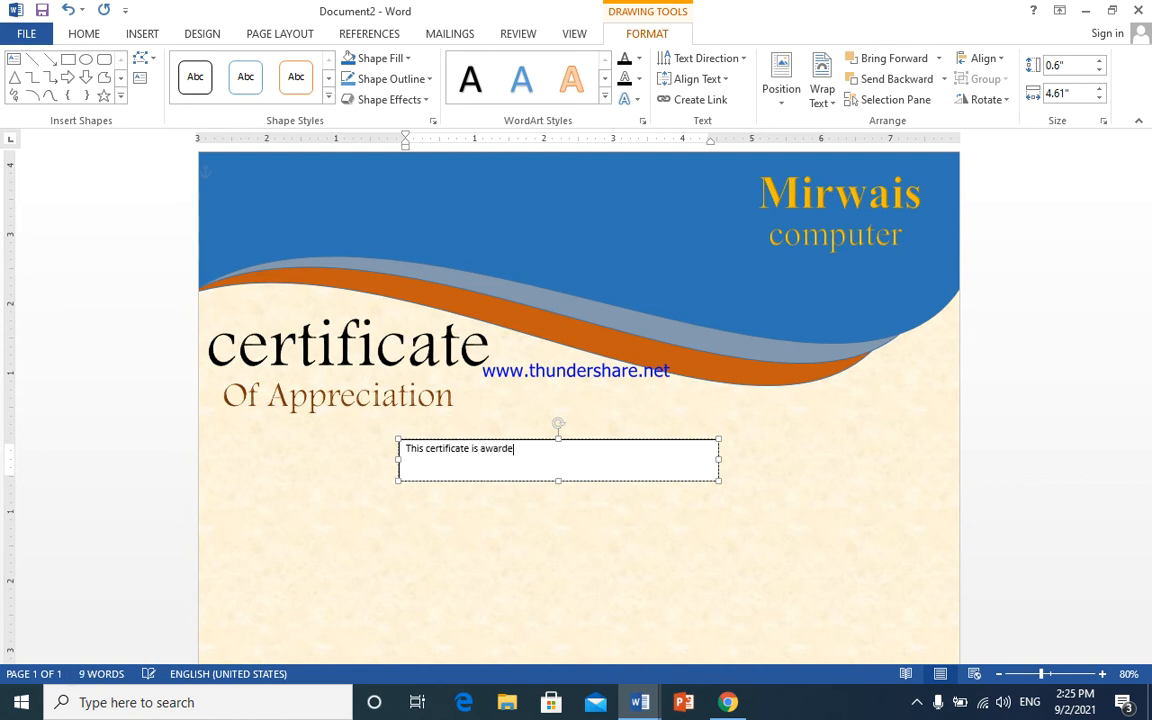
pyautogui.write('d to')
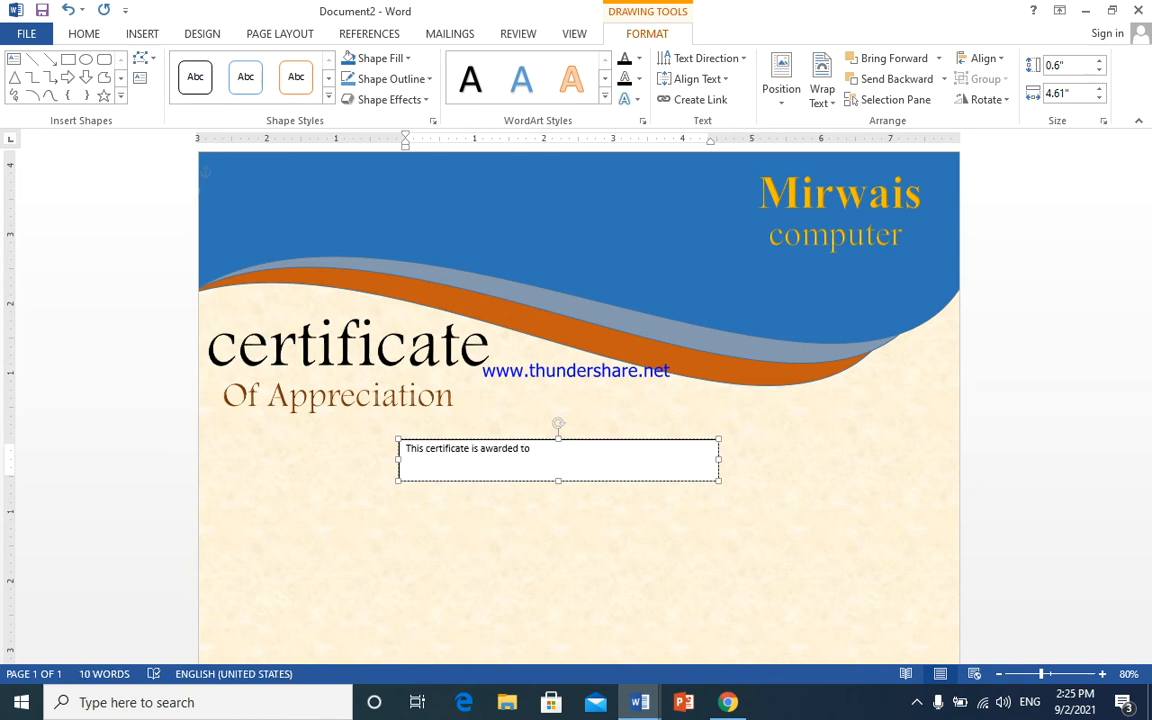
pyautogui.hotkey('ctrl', 'a')
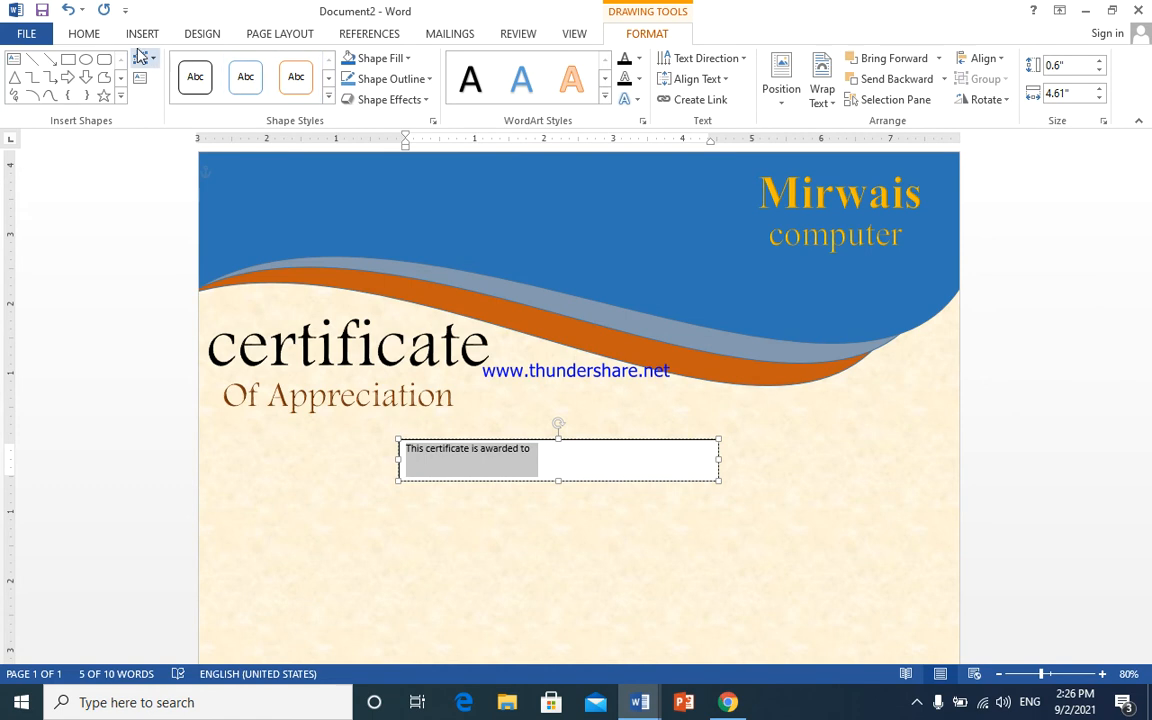
# - Centre the award line and set its font size to 22
pyautogui.click(98, 34)
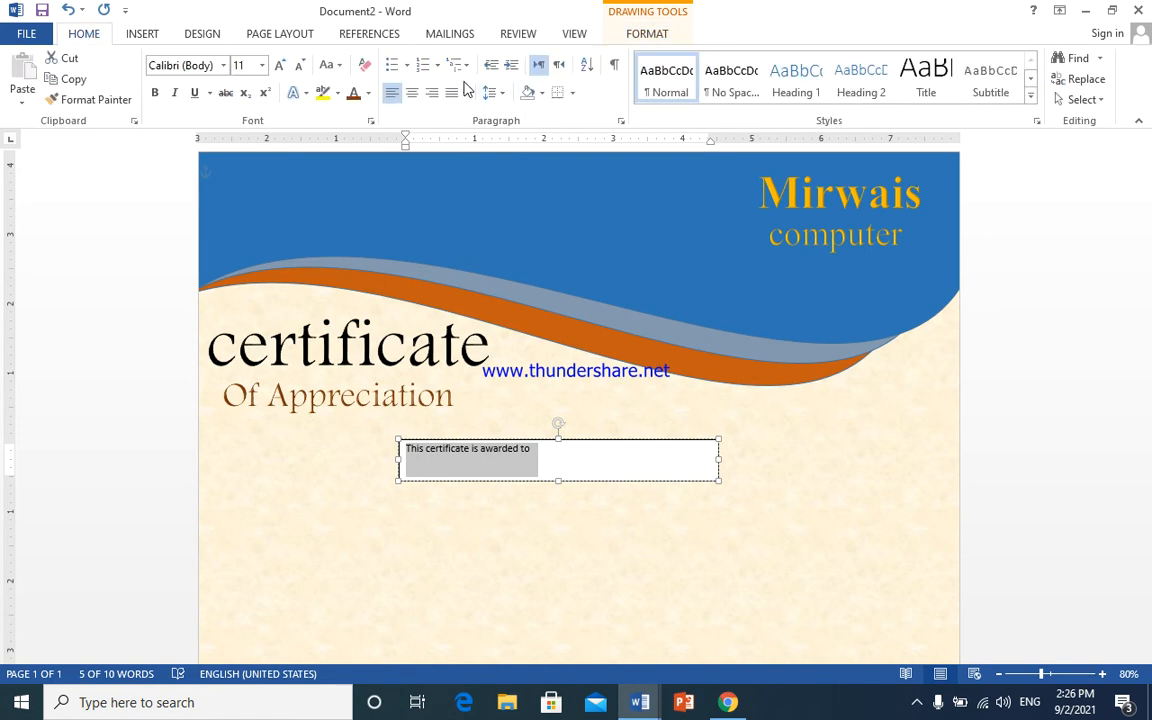
pyautogui.click(409, 94)
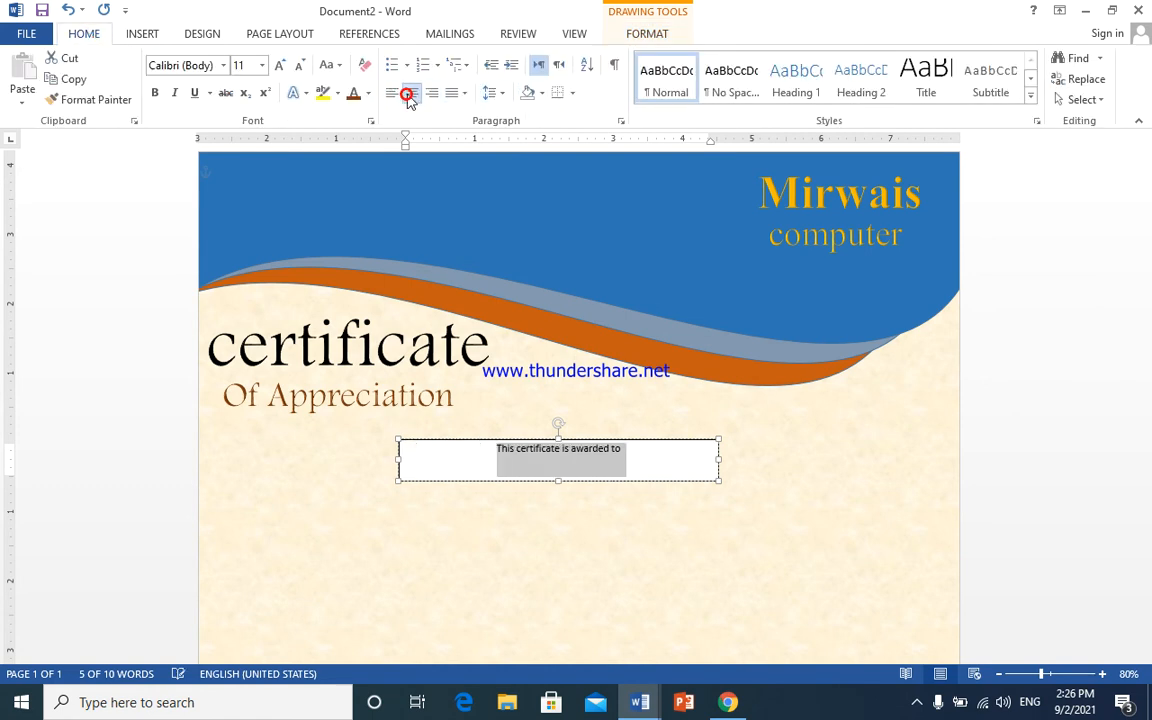
pyautogui.click(278, 67)
pyautogui.click(278, 67)
pyautogui.click(277, 67)
pyautogui.click(277, 67)
pyautogui.click(276, 68)
pyautogui.click(276, 67)
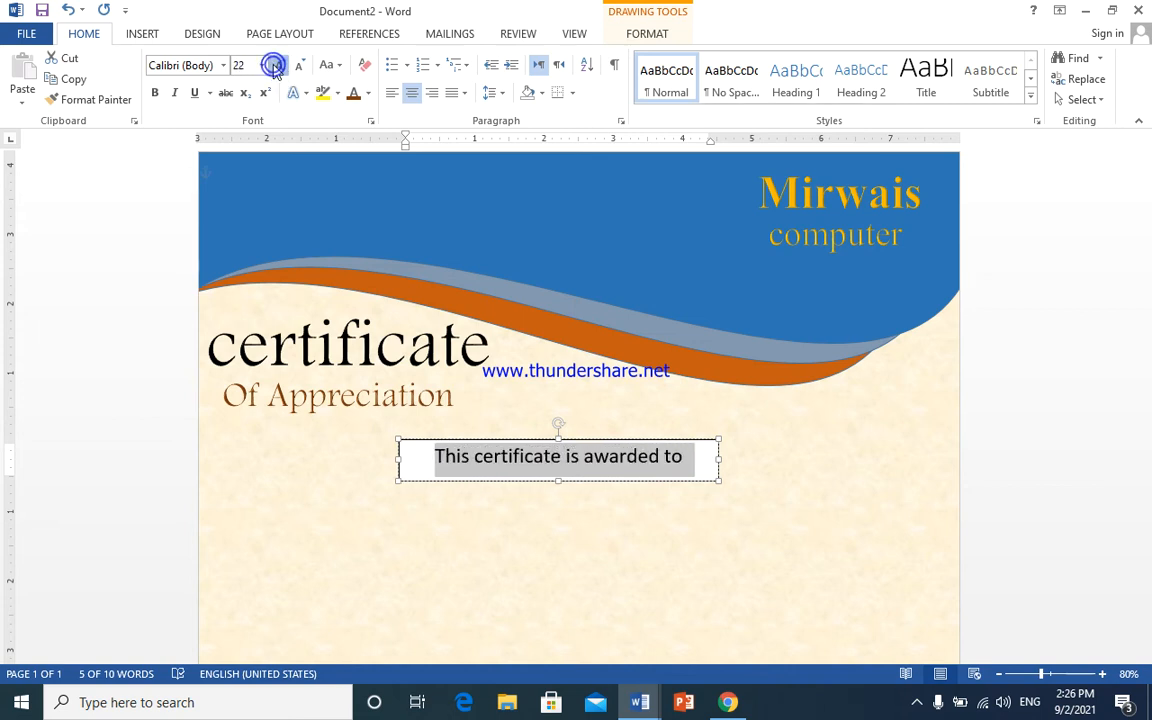
pyautogui.click(276, 67)
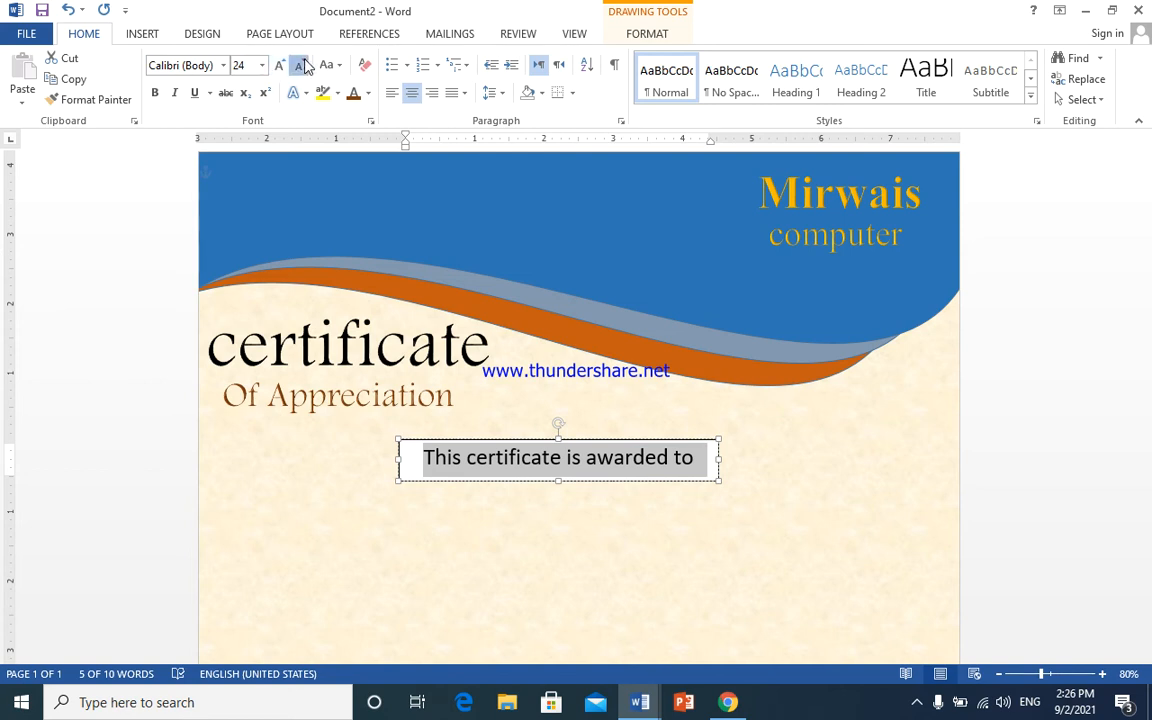
pyautogui.click(300, 66)
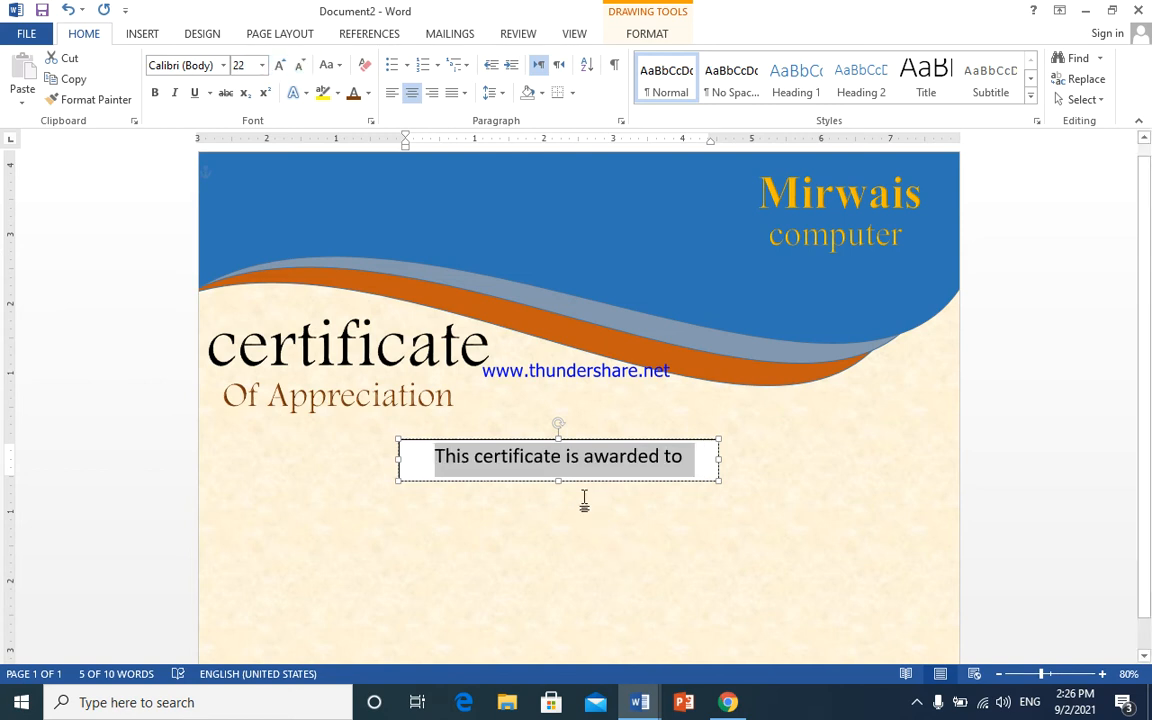
# - Give the award line's box No Outline and No Fill
pyautogui.click(577, 437)
pyautogui.click(577, 437)
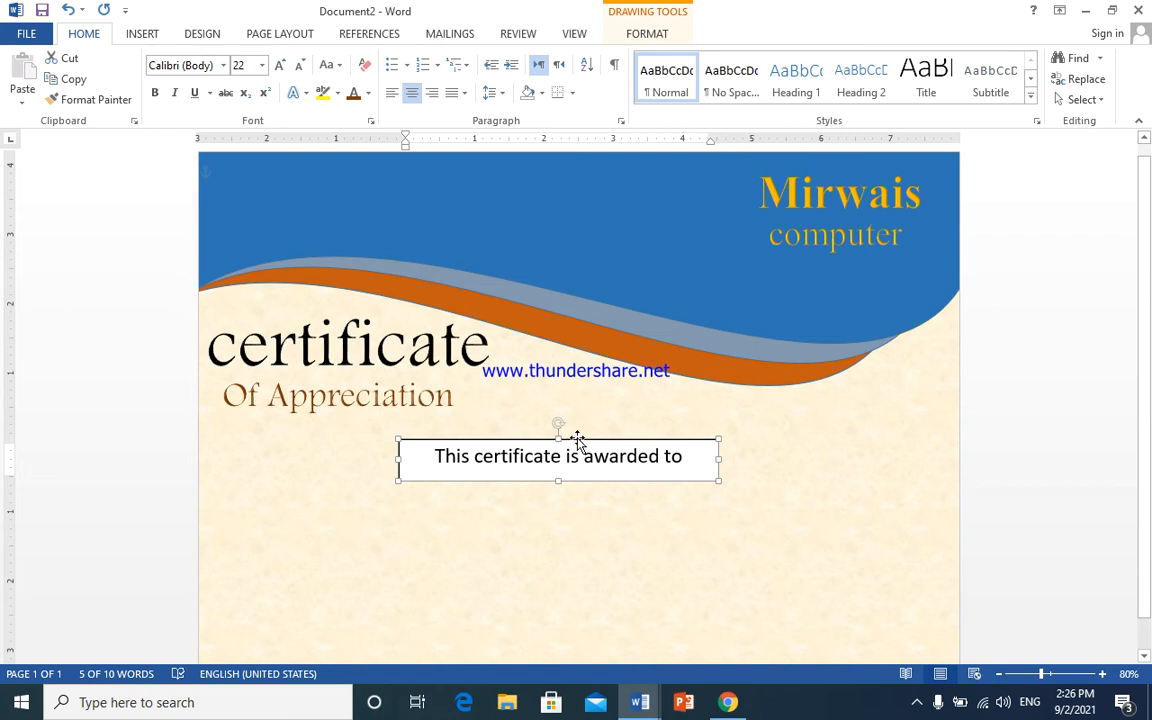
pyautogui.click(648, 33)
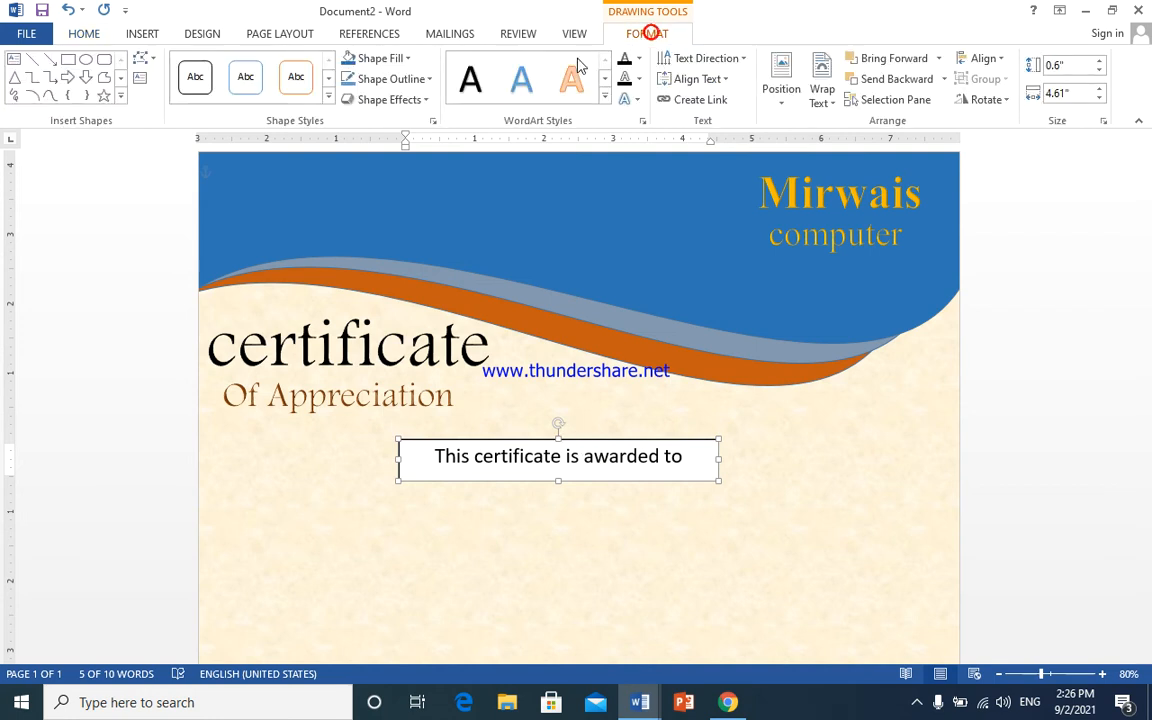
pyautogui.click(428, 79)
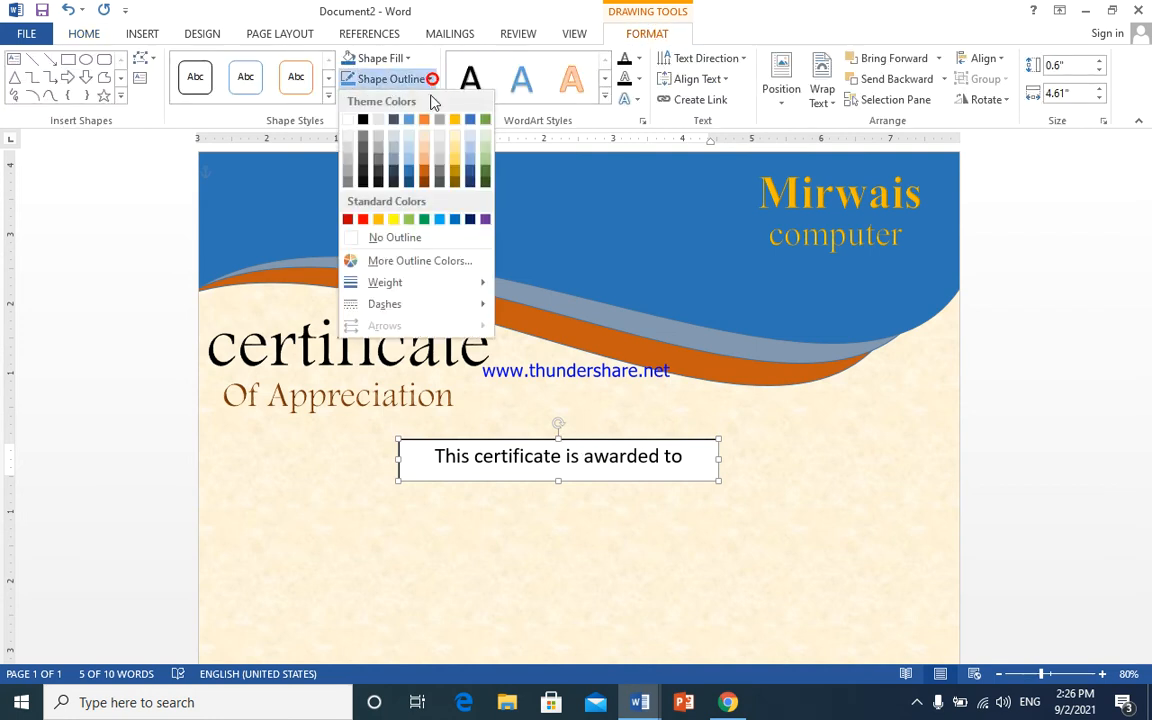
pyautogui.click(431, 238)
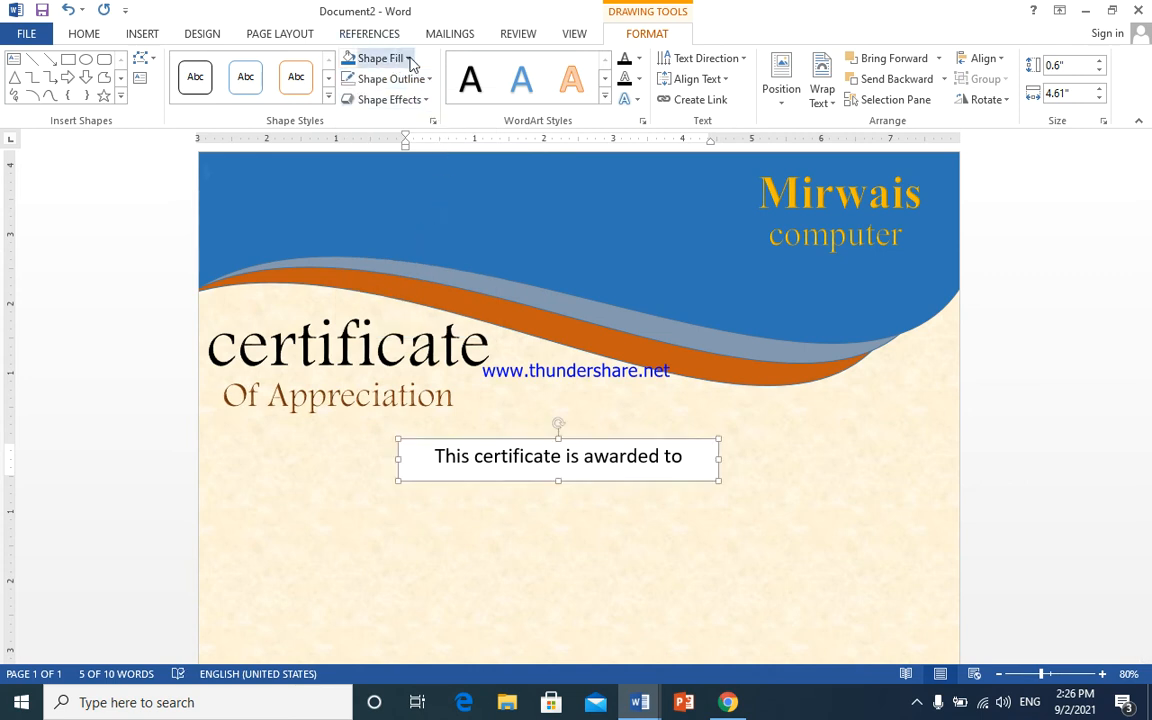
pyautogui.click(408, 58)
pyautogui.click(424, 220)
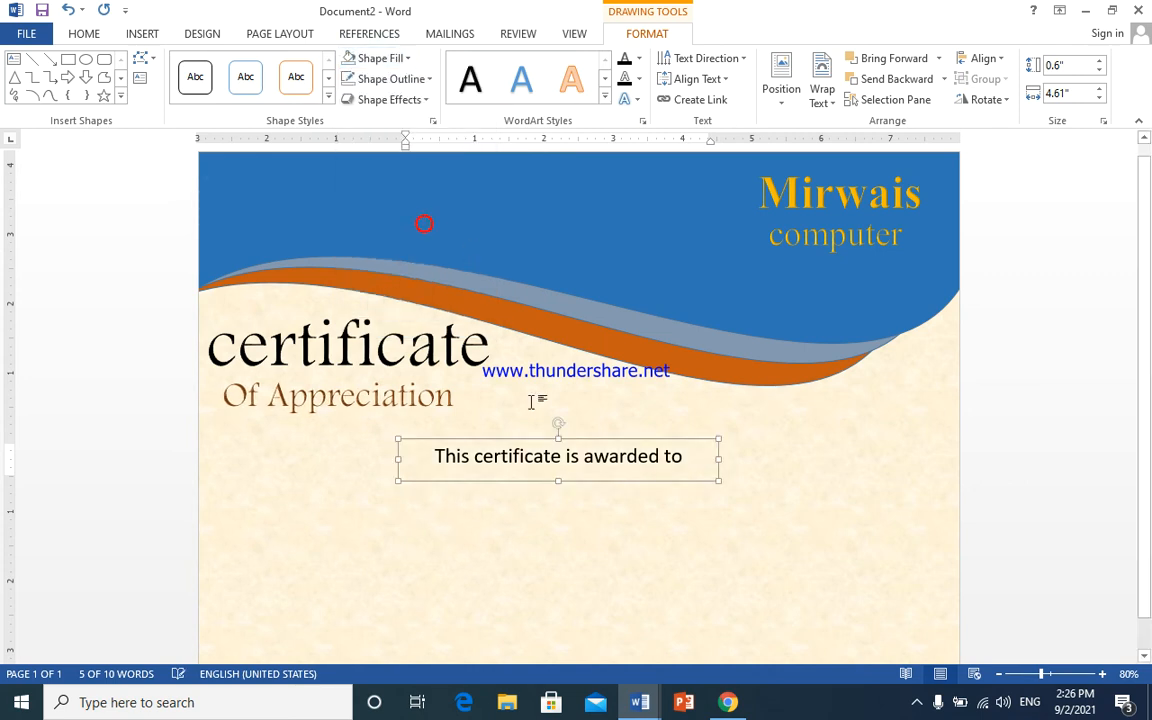
# - Duplicate the award line box and place the copy just below the original
pyautogui.click(531, 440)
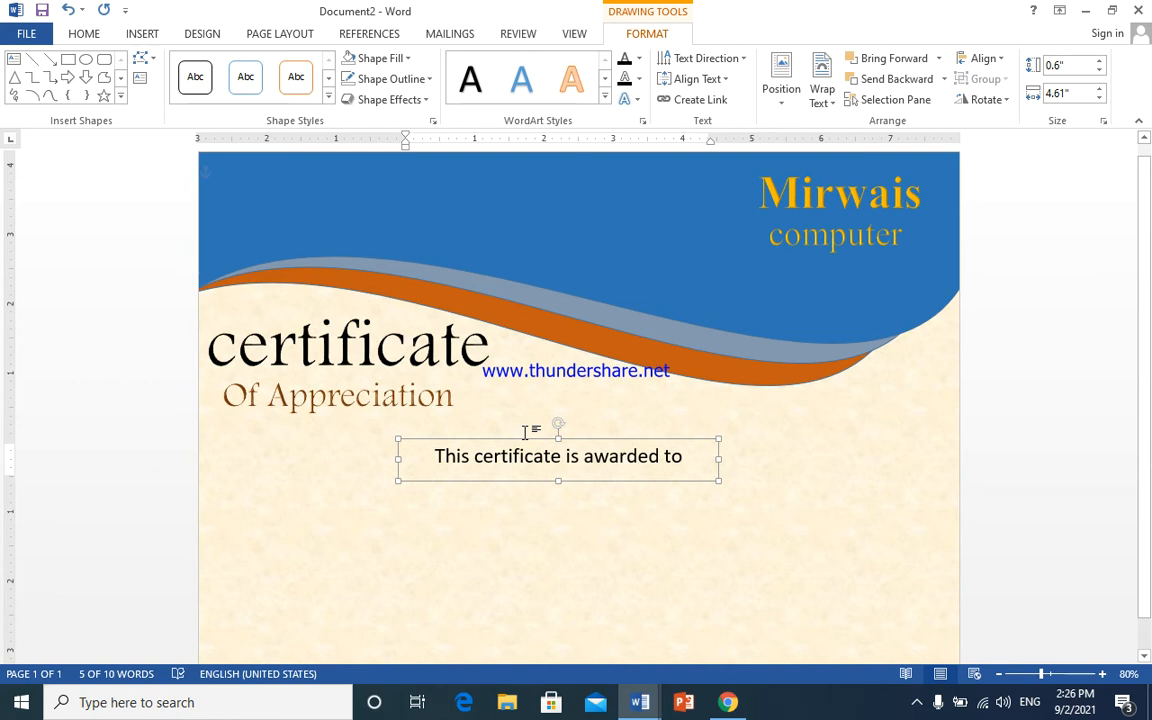
pyautogui.hotkey('ctrl', 'd')
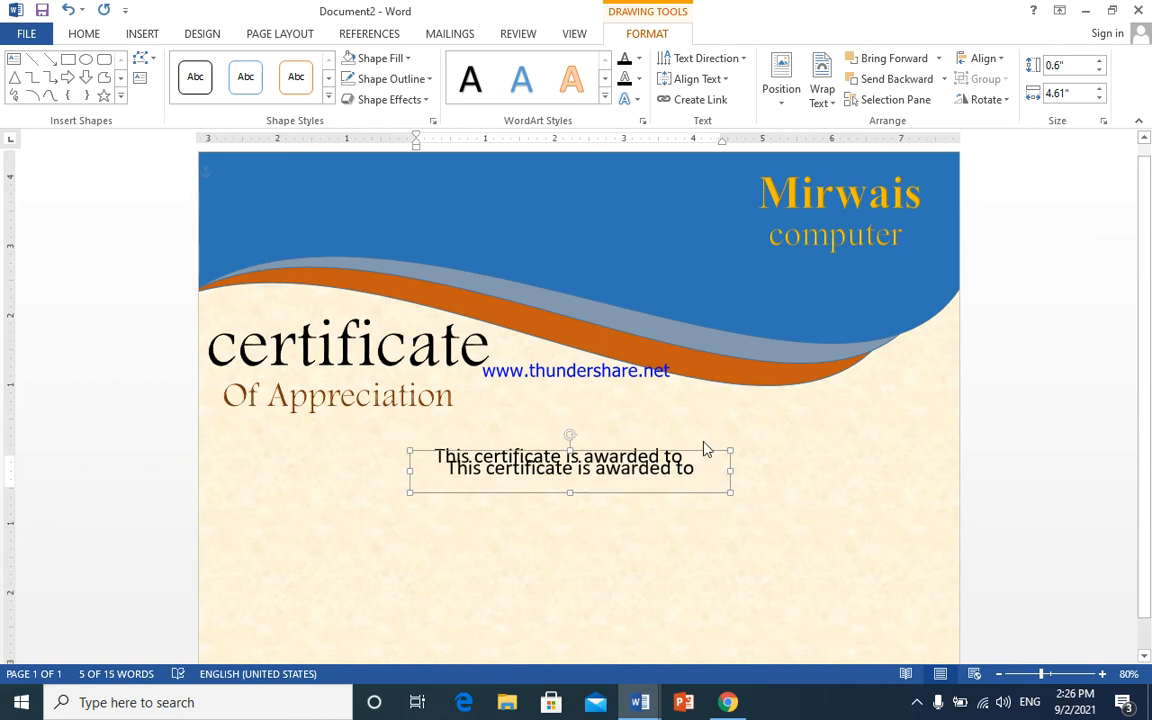
pyautogui.moveTo(704, 455); pyautogui.dragTo(669, 507)
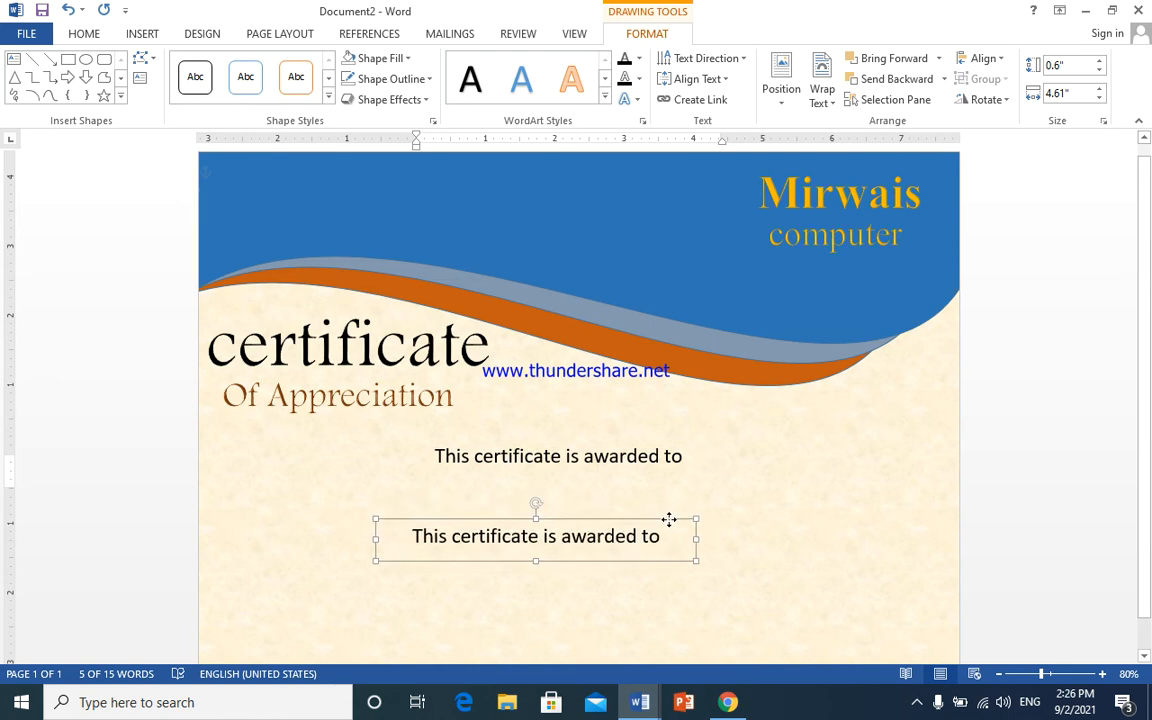
pyautogui.moveTo(669, 507); pyautogui.dragTo(679, 527)
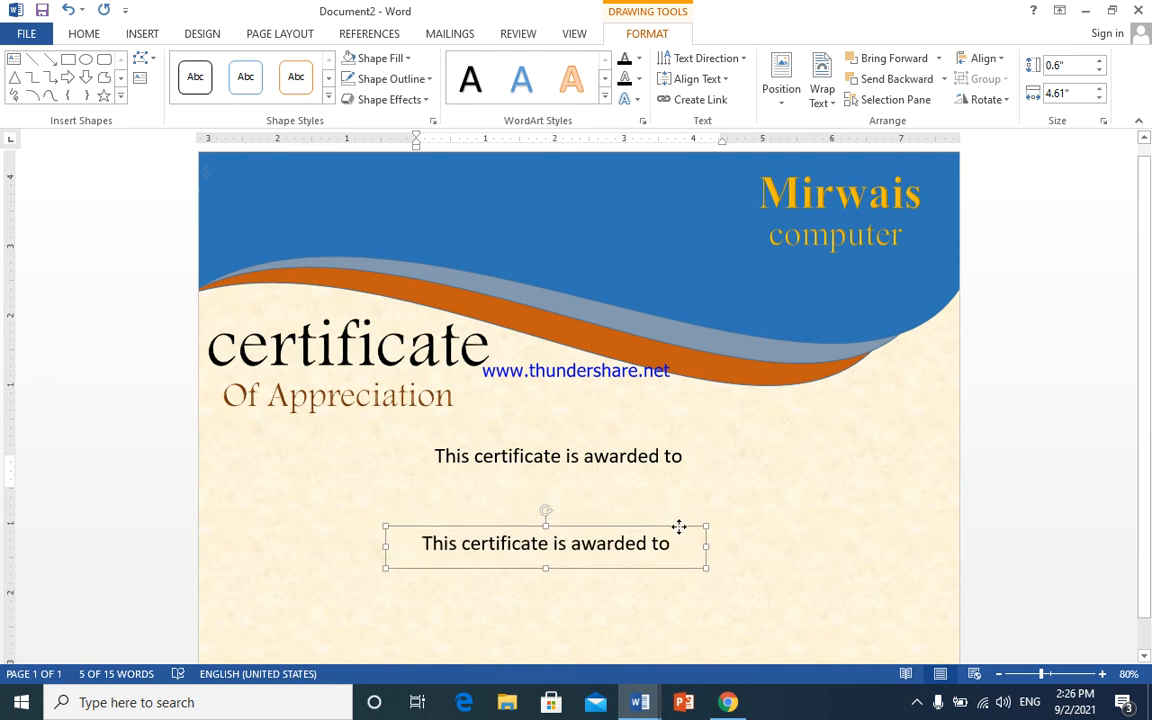
pyautogui.click(595, 490)
pyautogui.click(142, 34)
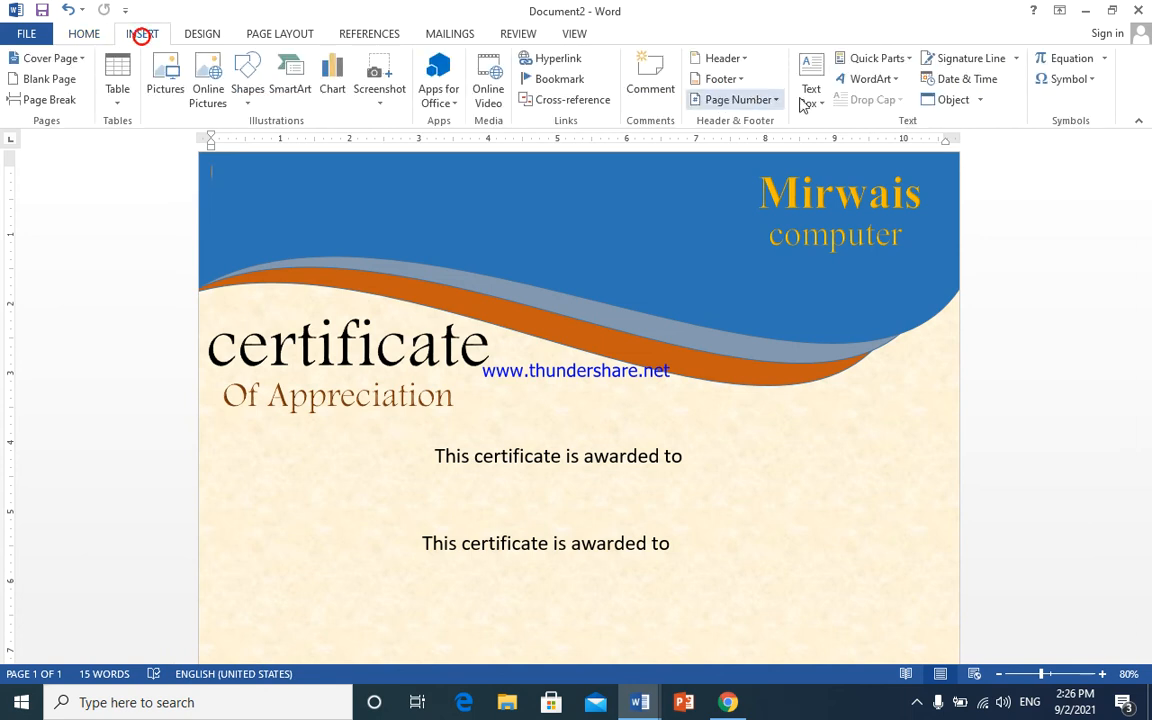
# - Insert a blue-style WordArt and position it just below the first award line
pyautogui.click(870, 79)
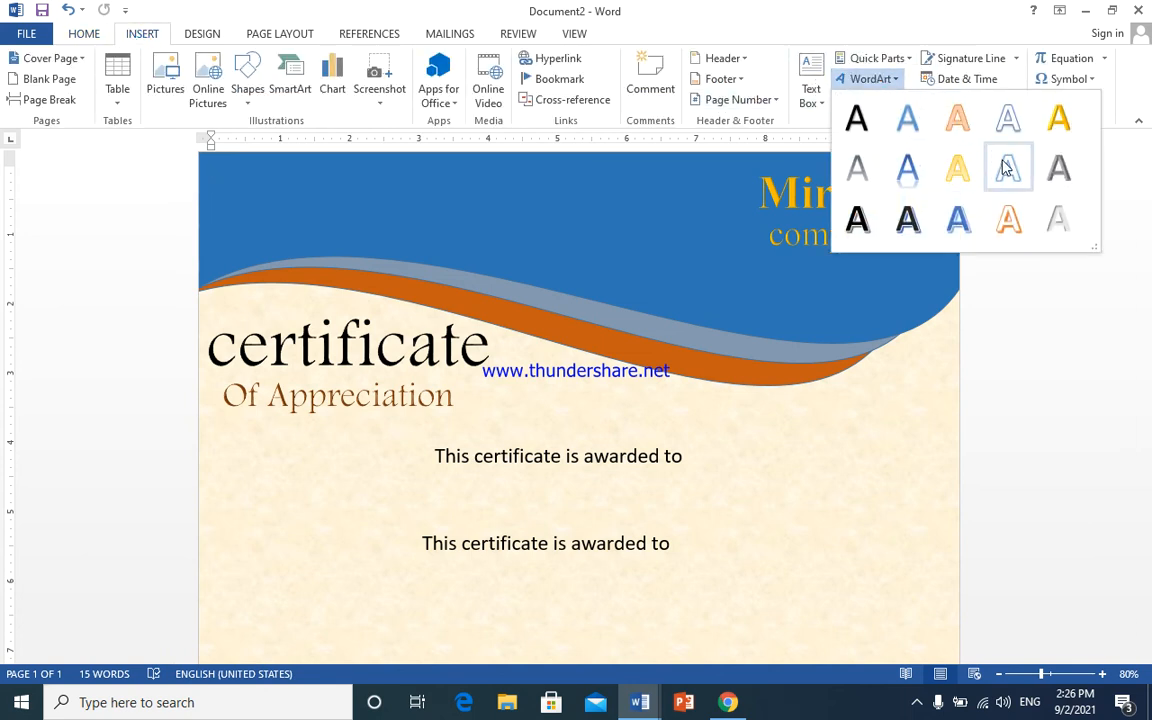
pyautogui.click(907, 167)
pyautogui.moveTo(360, 172); pyautogui.dragTo(563, 480)
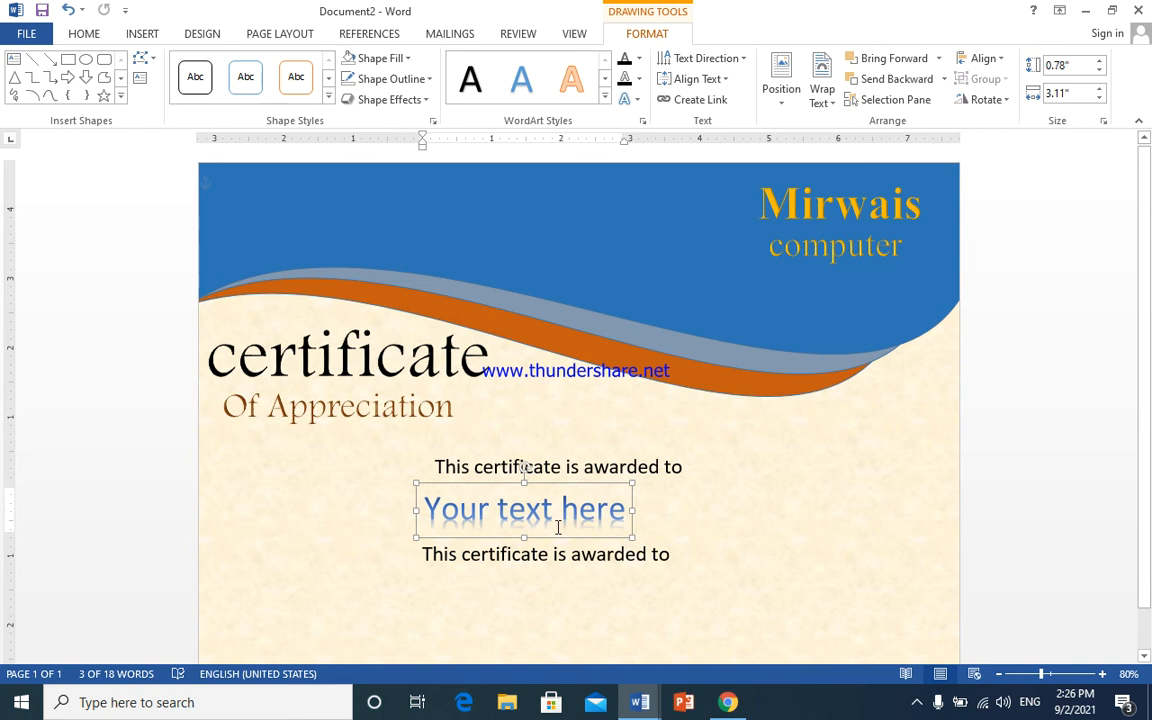
# - Replace the WordArt placeholder text with the recipient's full name, correcting typos
pyautogui.tripleClick(558, 527)
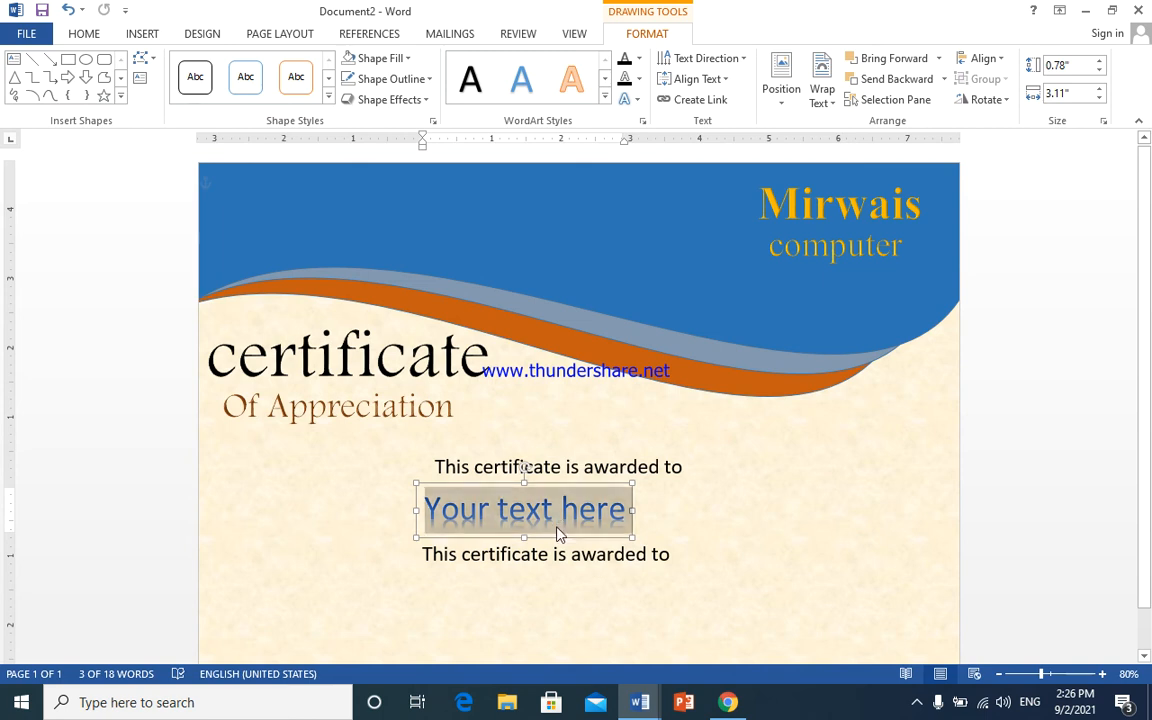
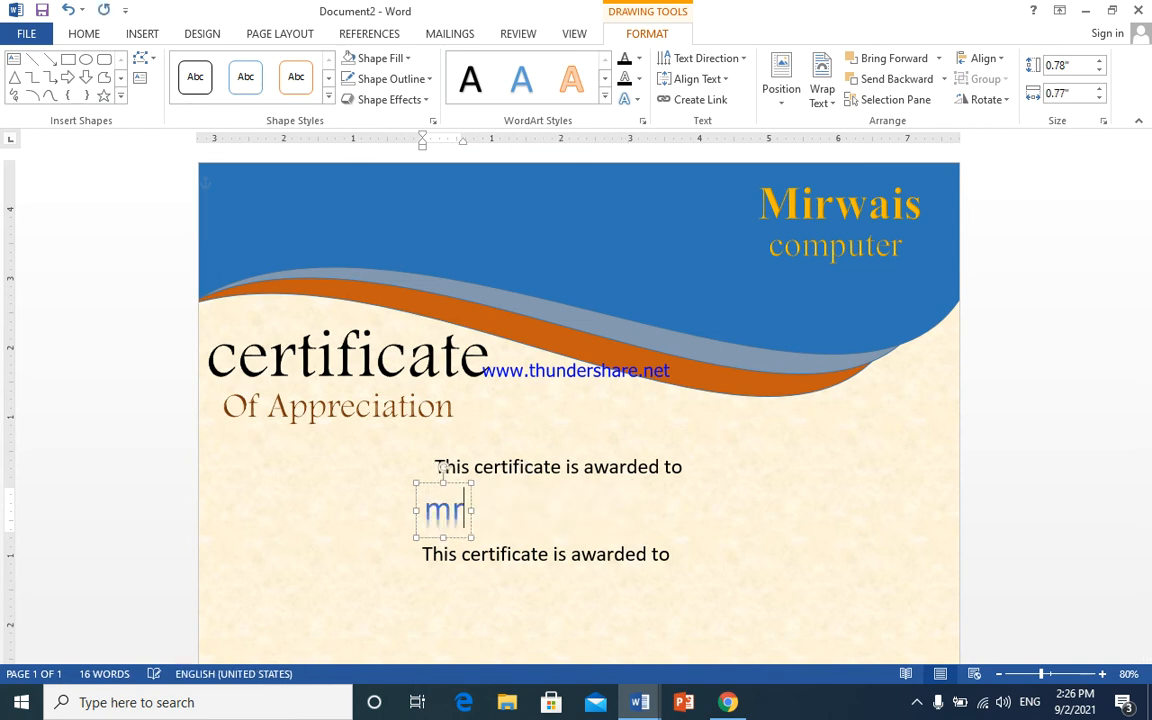
pyautogui.press('BackSpace')
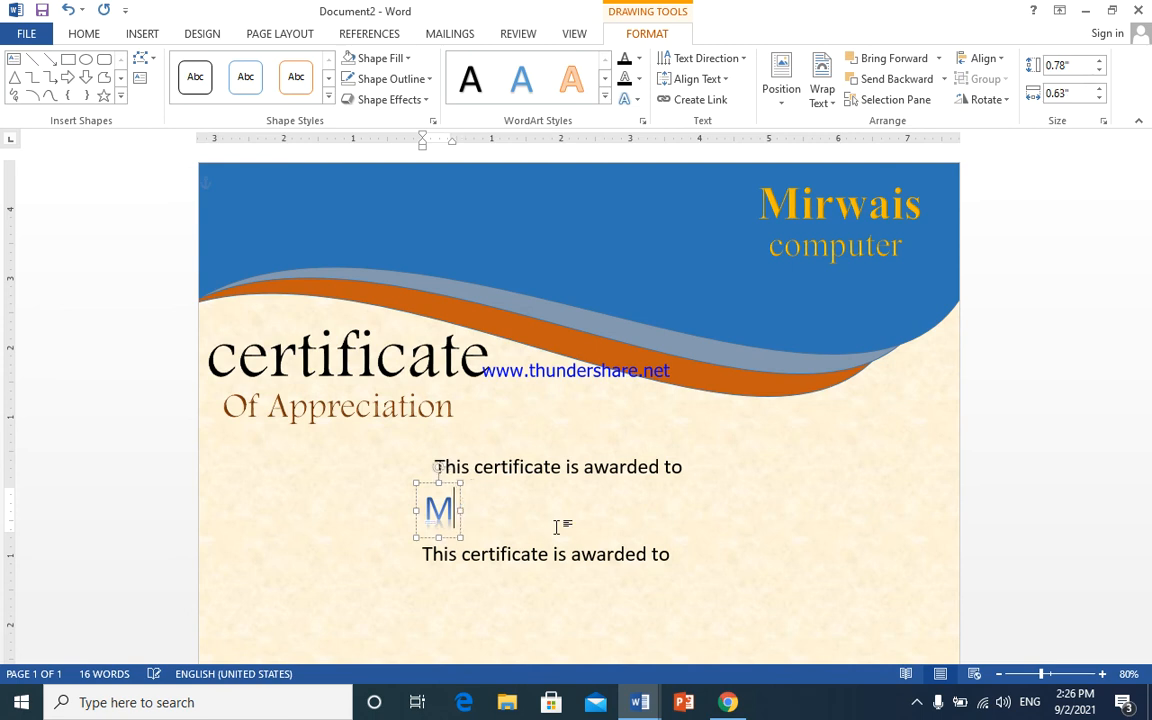
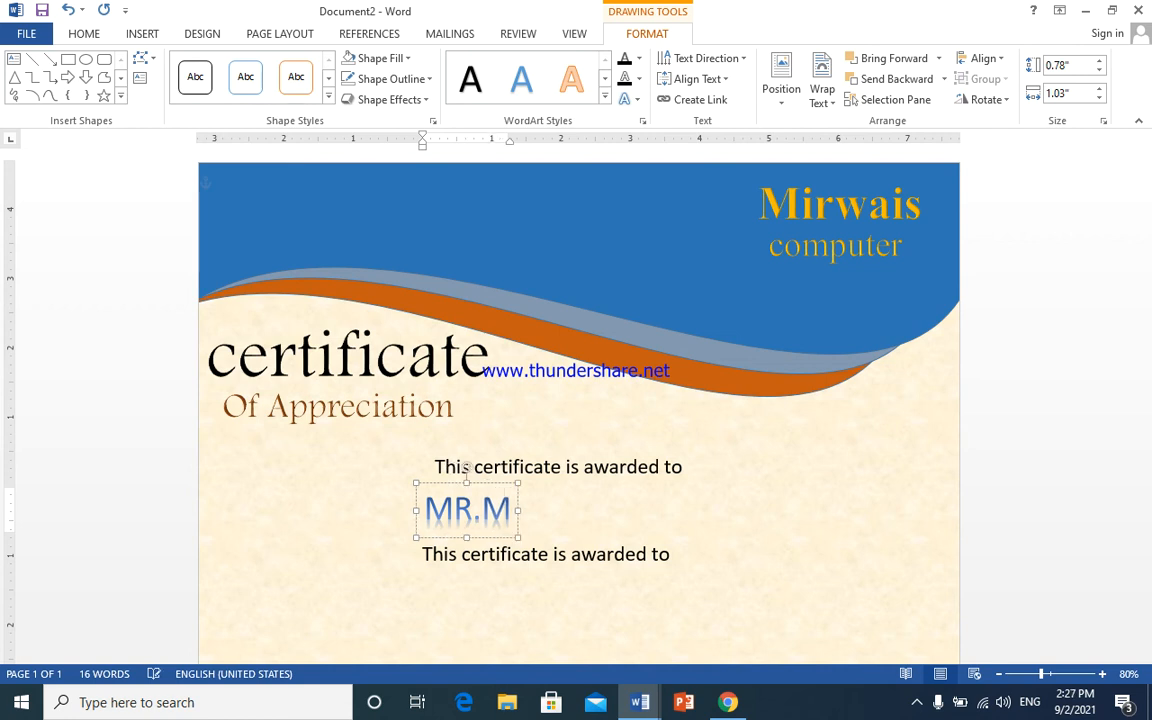
pyautogui.press('BackSpace')
pyautogui.press('BackSpace')
pyautogui.press('BackSpace')
pyautogui.press('BackSpace')
pyautogui.press('BackSpace')
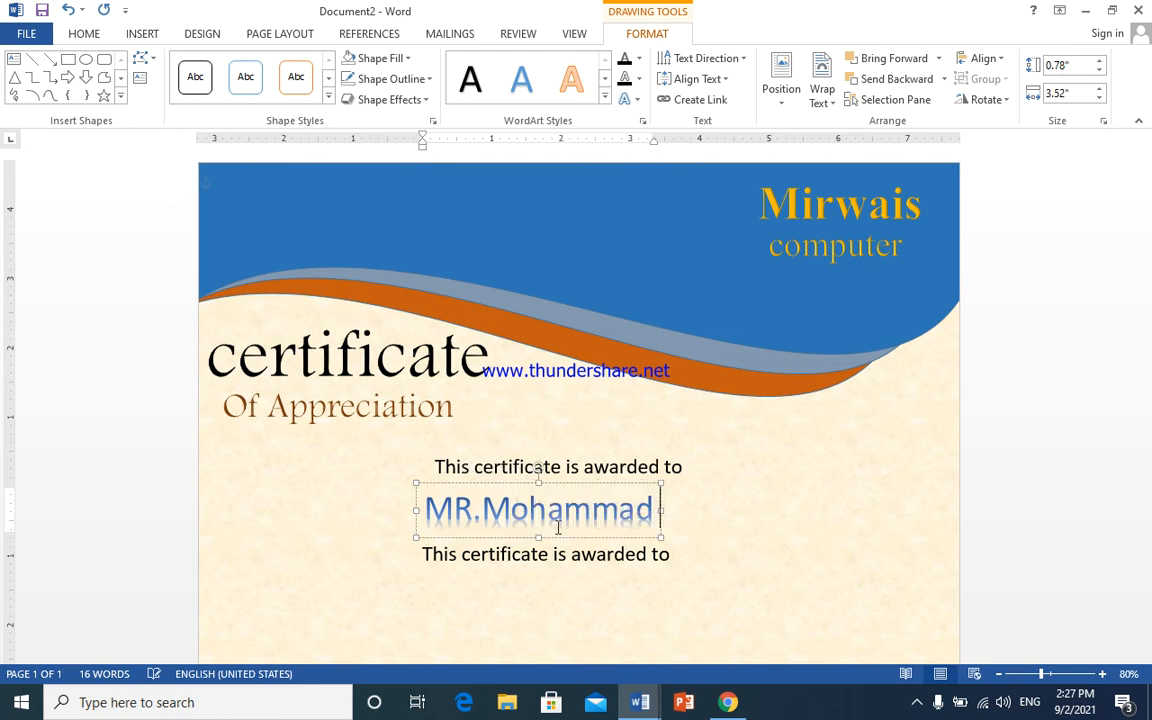
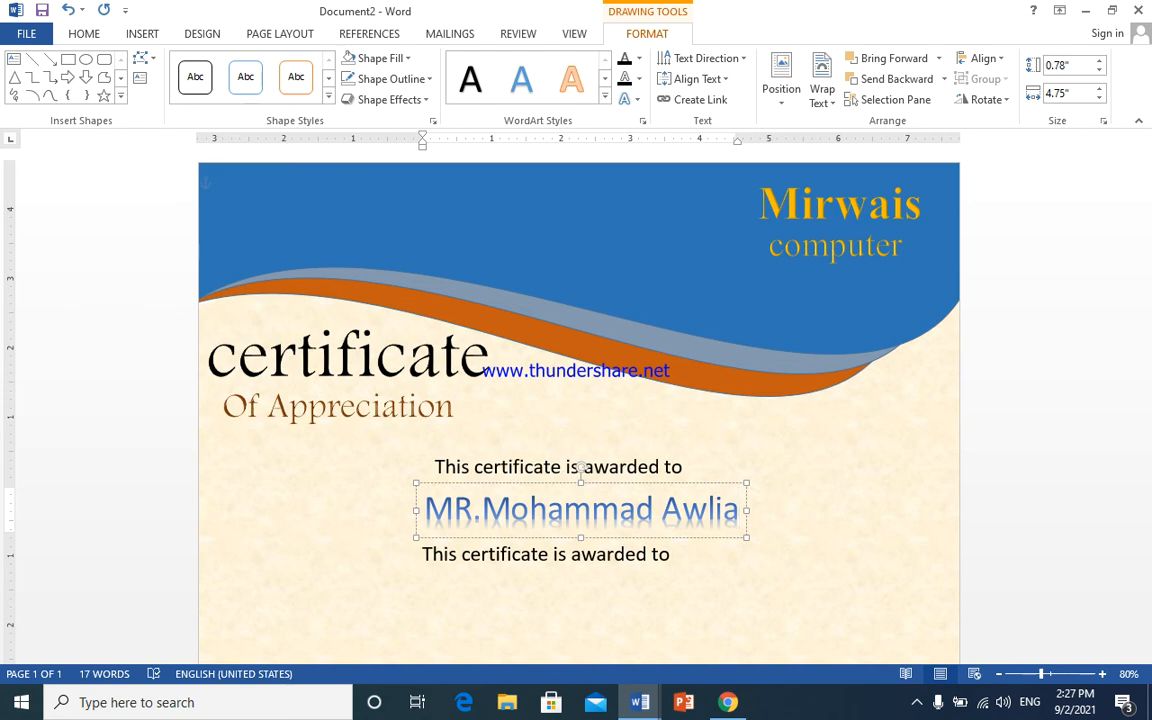
# - Colour the recipient name's WordArt text light blue
pyautogui.tripleClick(559, 527)
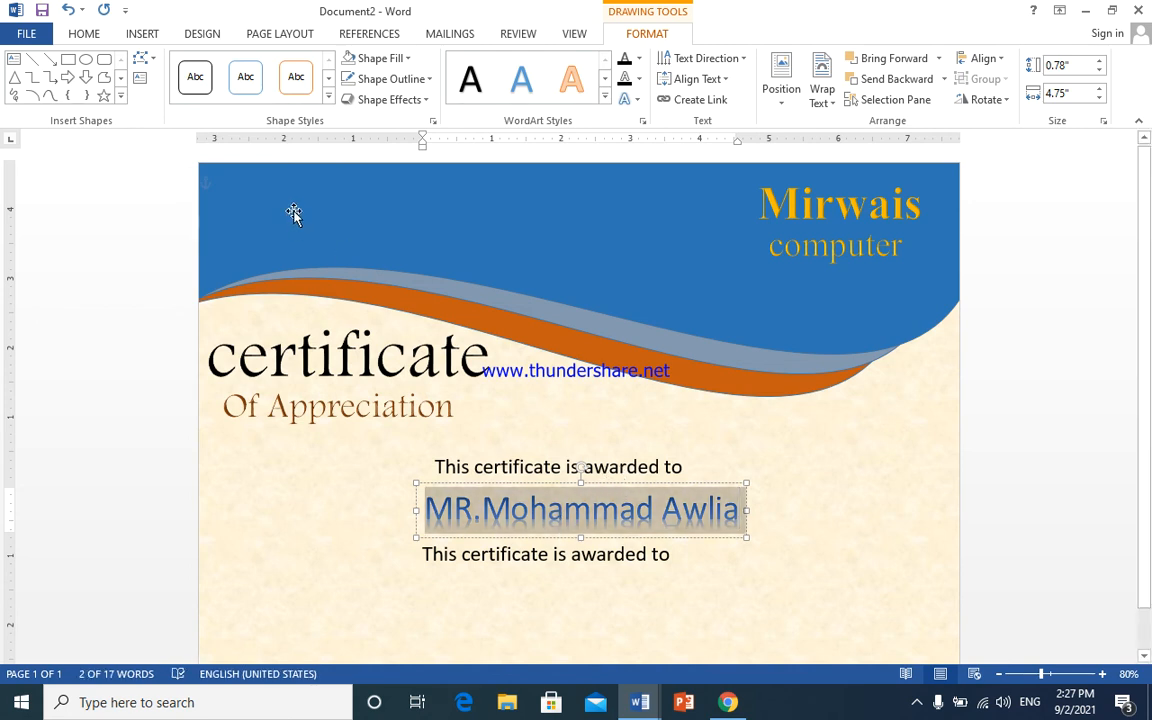
pyautogui.click(638, 60)
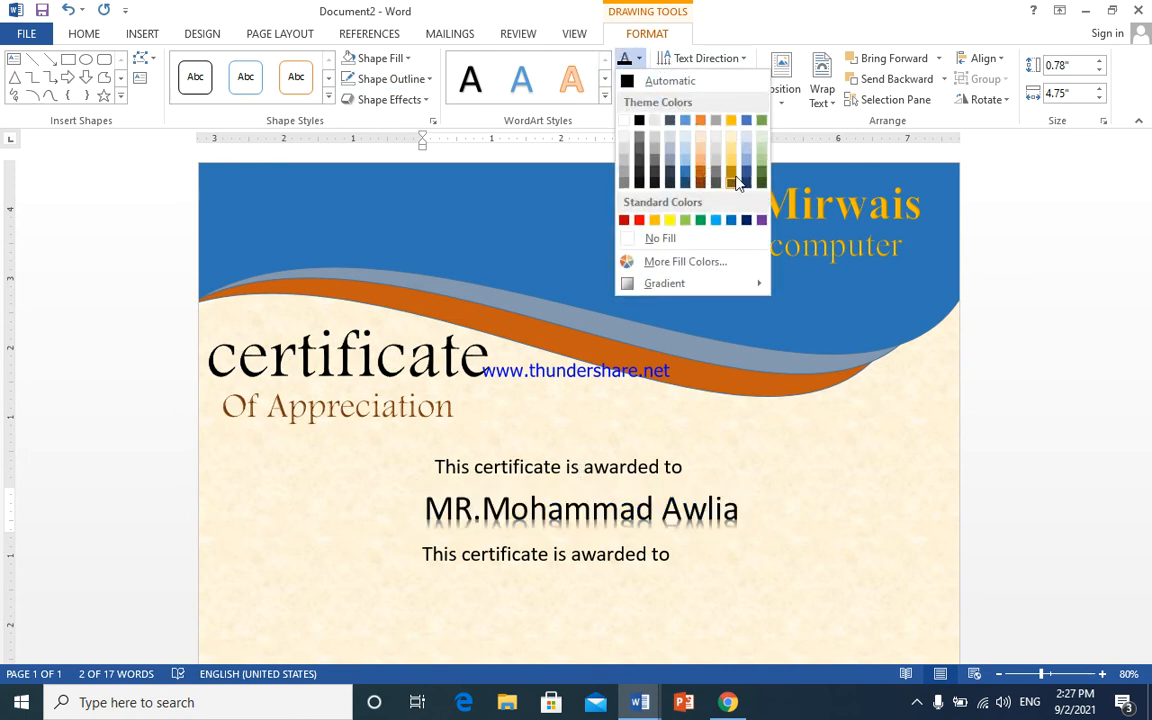
pyautogui.click(716, 220)
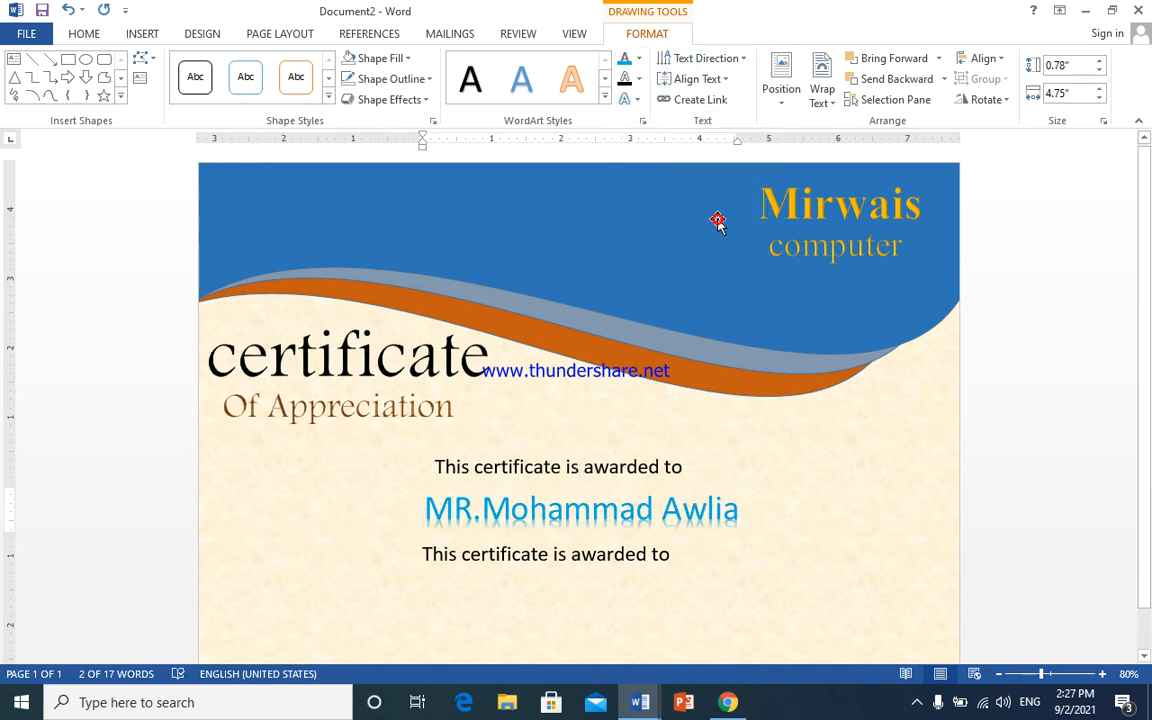
pyautogui.click(706, 485)
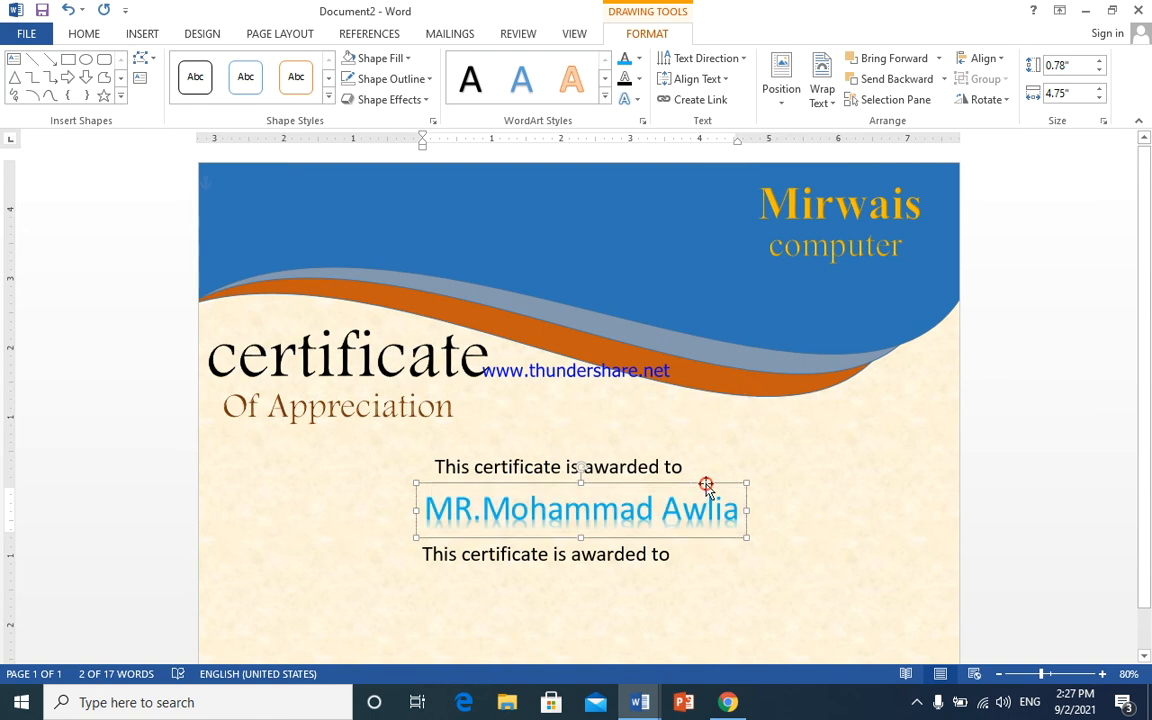